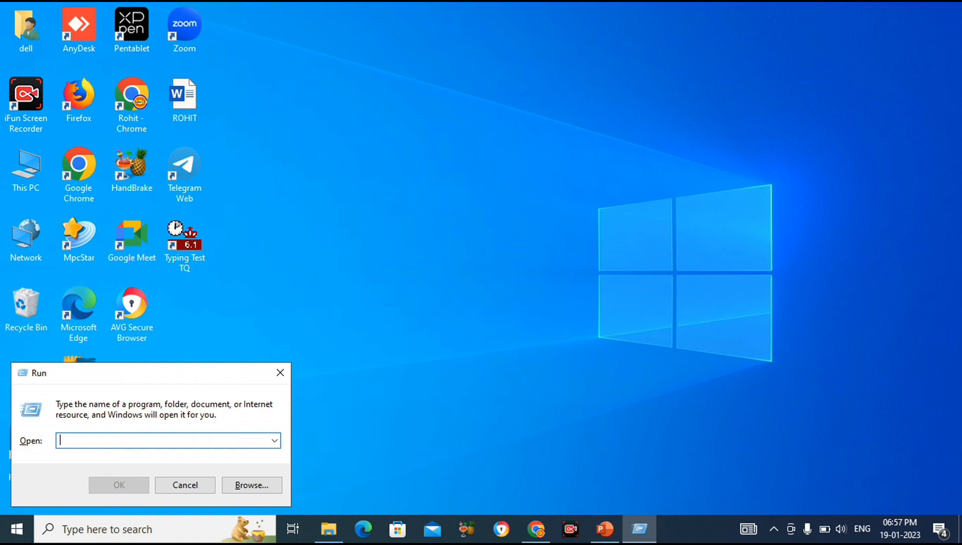
Launch Word with the WINWORD run command and create a blank document
type("WINWORD")
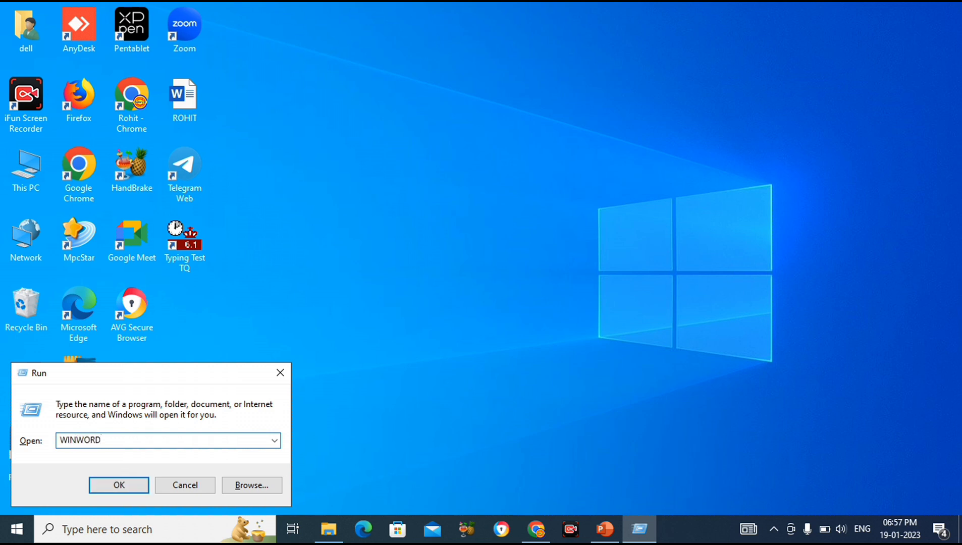
key("Return")
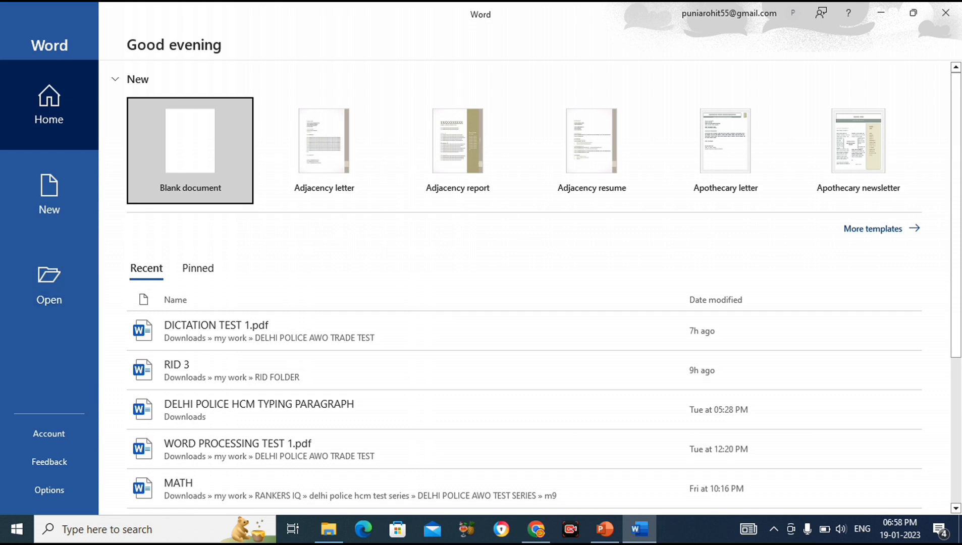
key("Return")
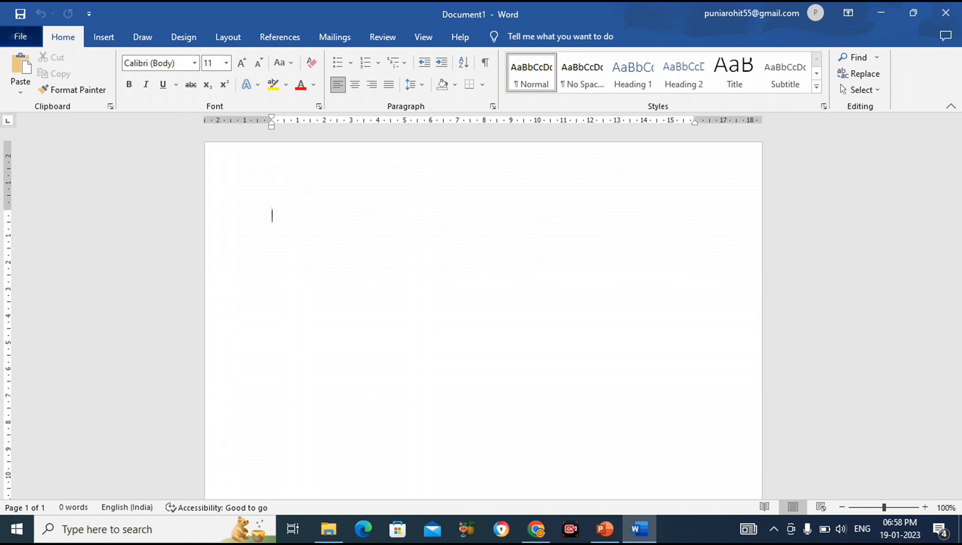
Look through the Insert, Draw, Design and View commands and return to the Home commands
left_click(20, 36)
key("Escape")
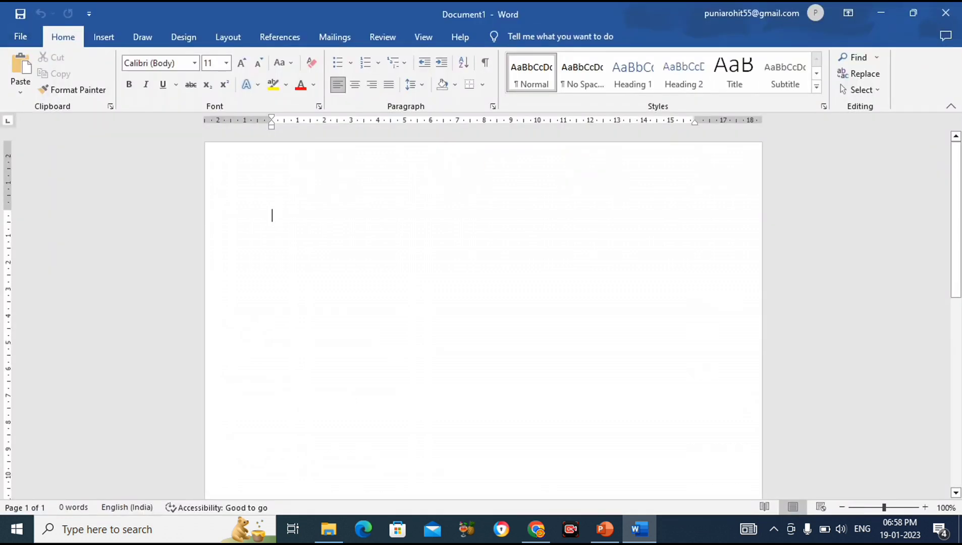
left_click(103, 37)
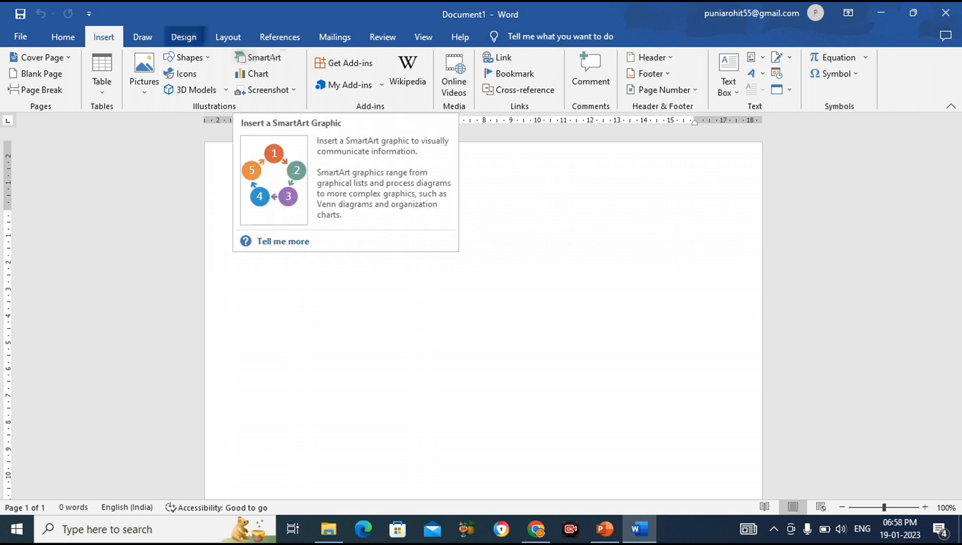
left_click(143, 37)
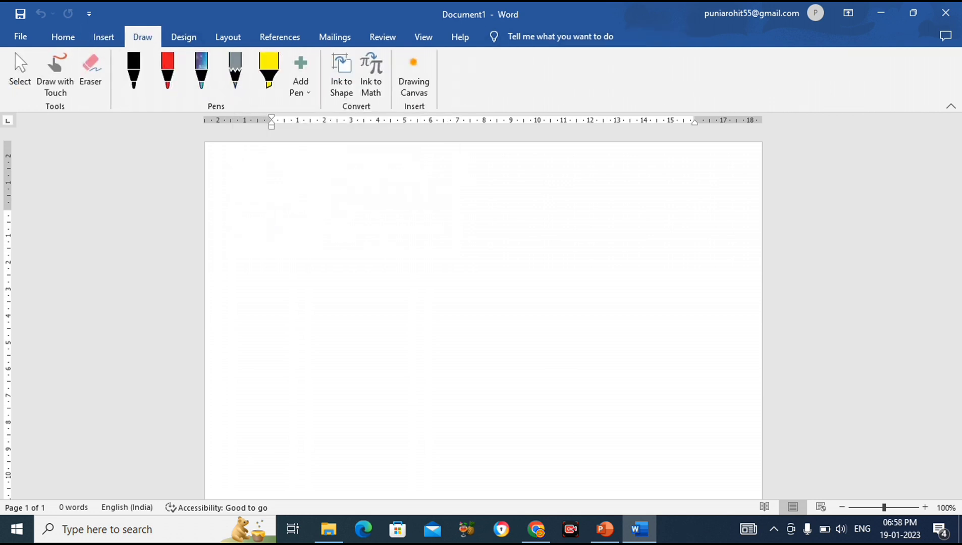
left_click(183, 37)
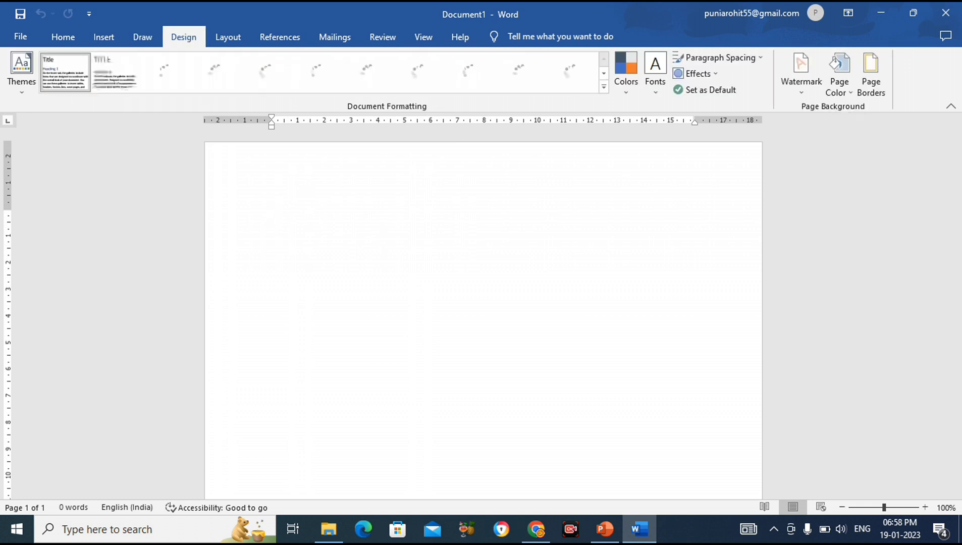
left_click(423, 37)
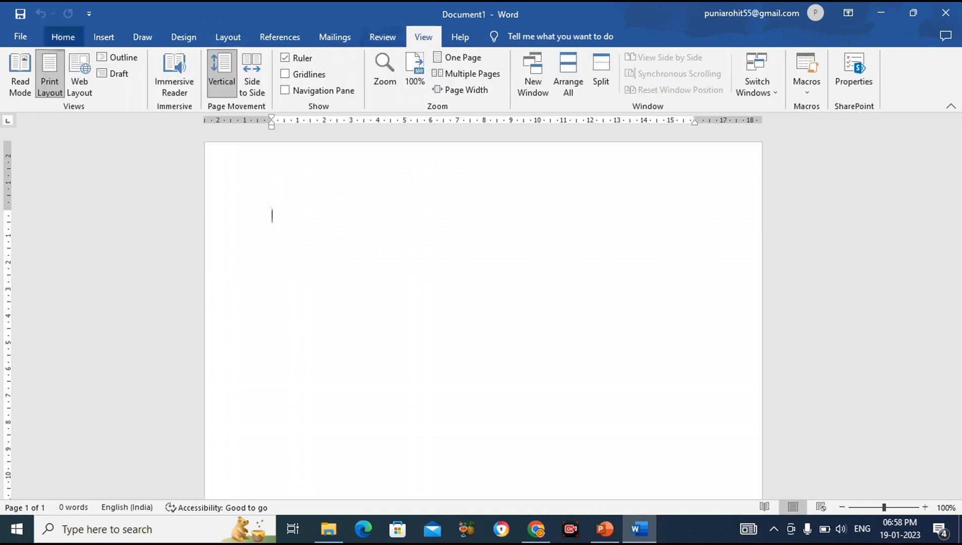
left_click(64, 37)
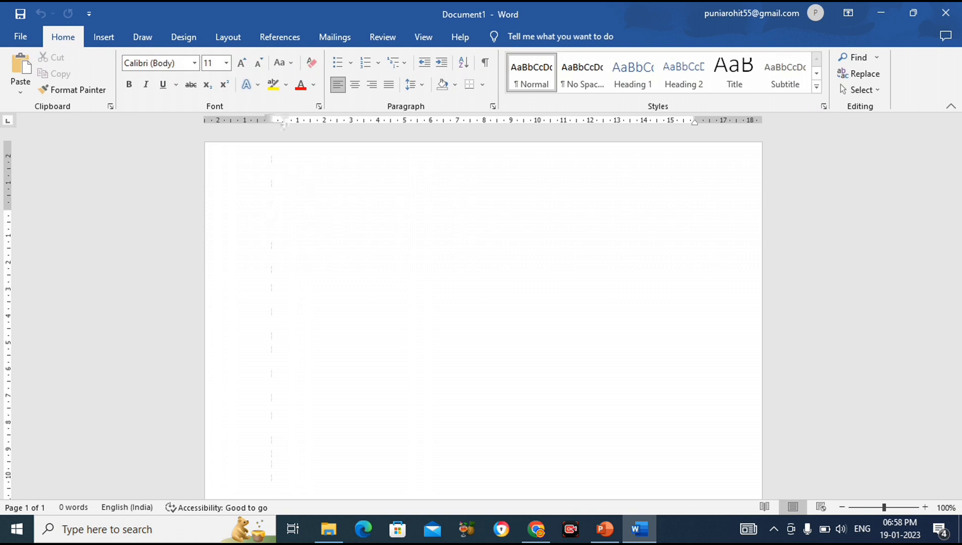
Shift the empty paragraph's left indent about 0.25 cm outward into the page margin
left_click_drag(272, 125, 265, 126)
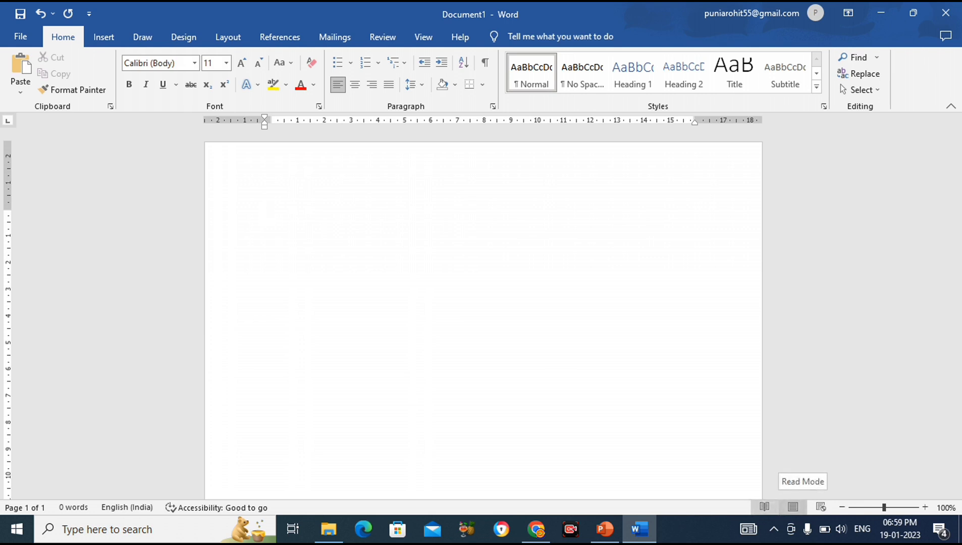
Preview the blank document in Read Mode, then return to Print Layout and look down the page
left_click(764, 507)
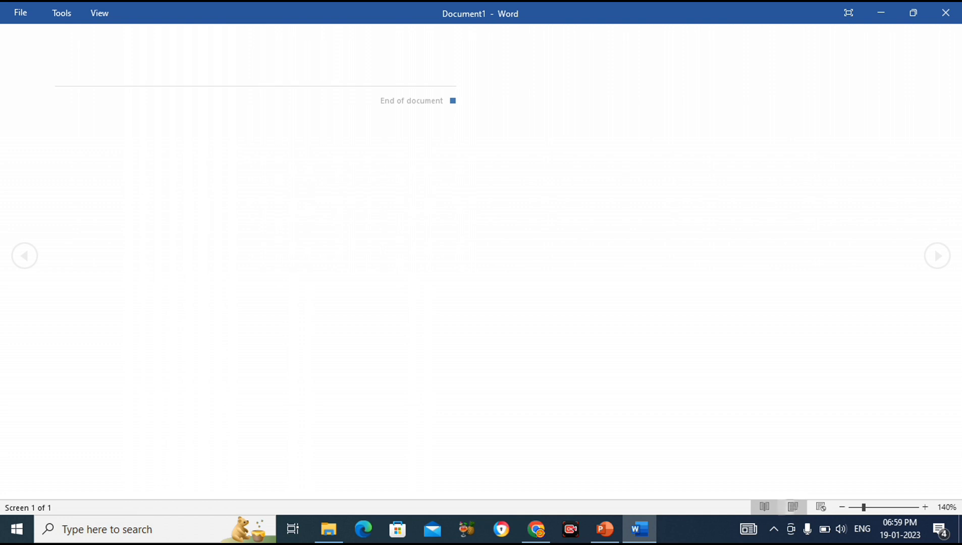
left_click(793, 507)
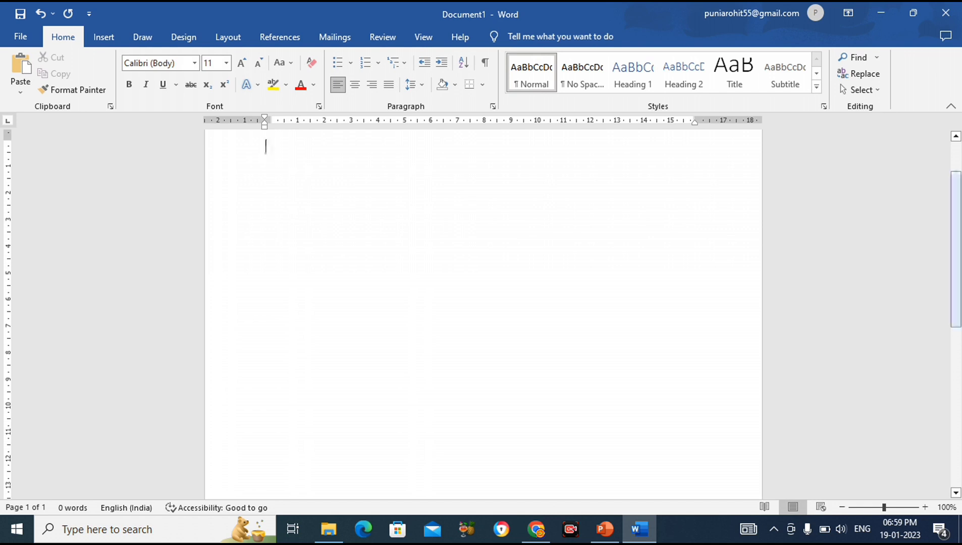
left_click_drag(955, 249, 956, 276)
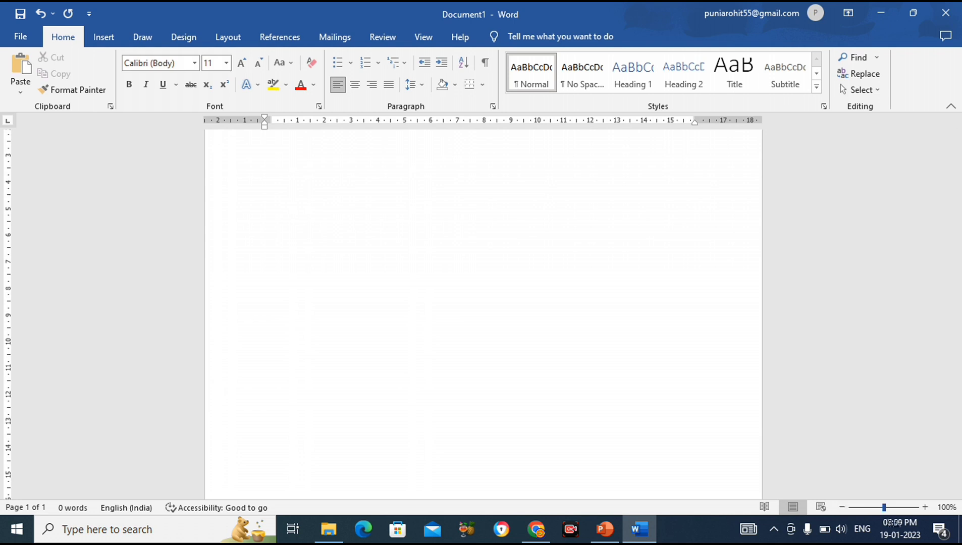
Zoom the page out to 10%, in to near the maximum, and back to 100%
left_click_drag(883, 508, 850, 508)
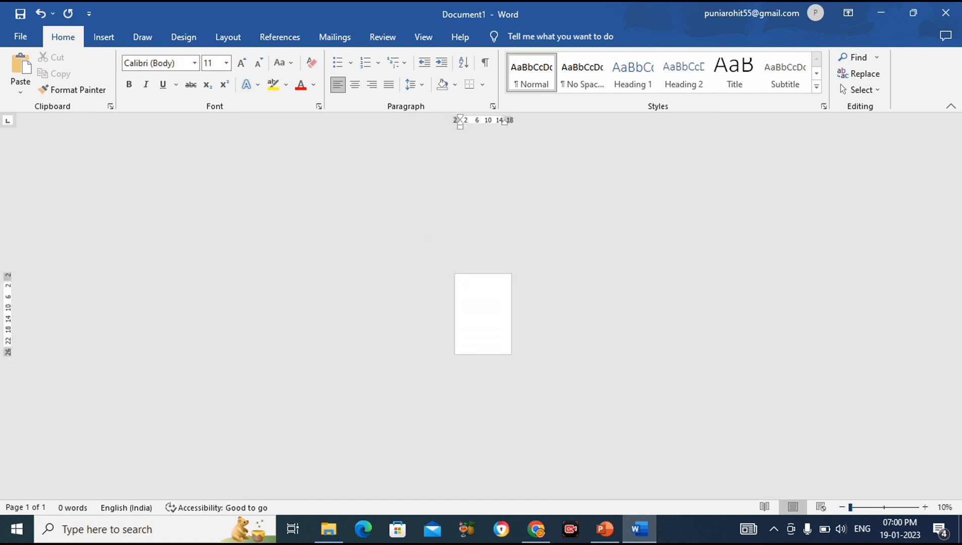
left_click_drag(851, 508, 917, 508)
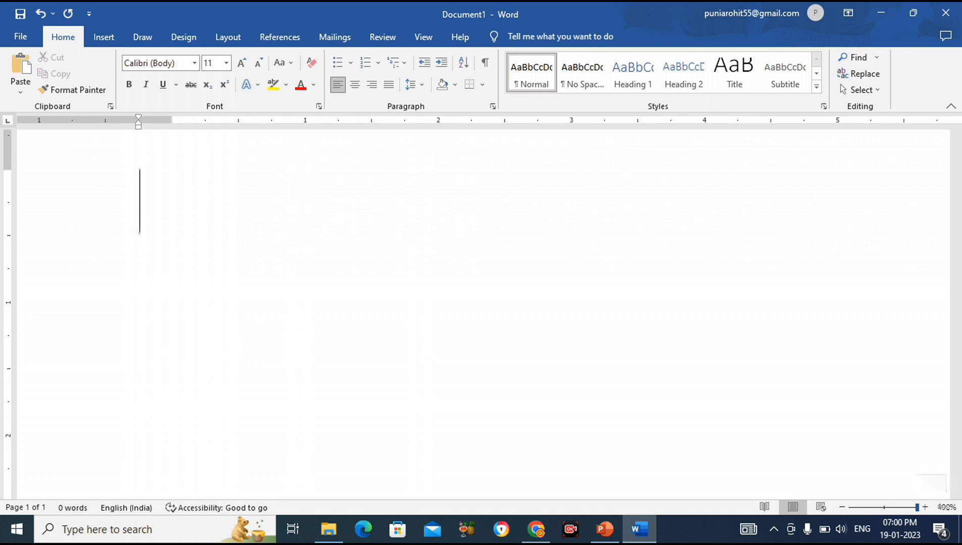
left_click_drag(917, 508, 884, 508)
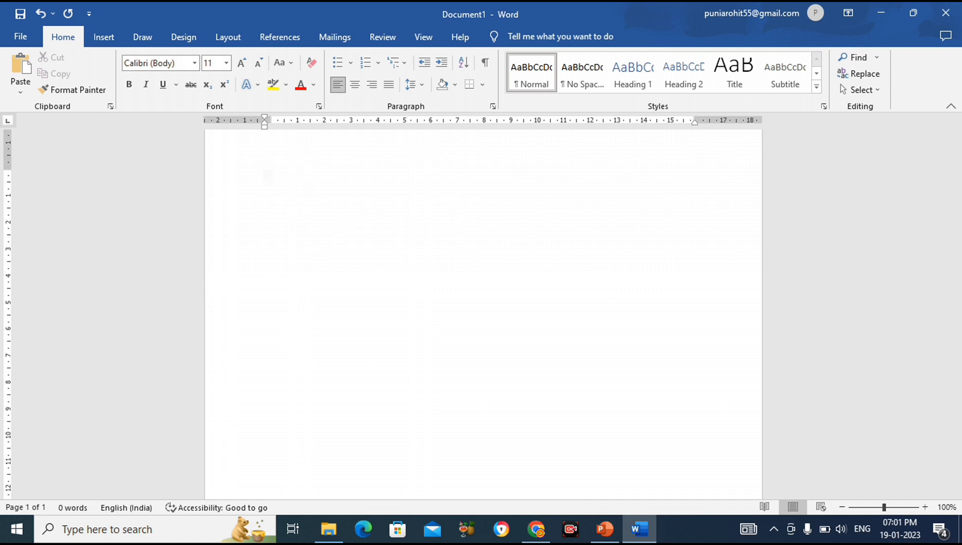
Zoom the page in and out repeatedly between 90% and 160%, ending at 100%
scroll(483, 313, "up", 4)
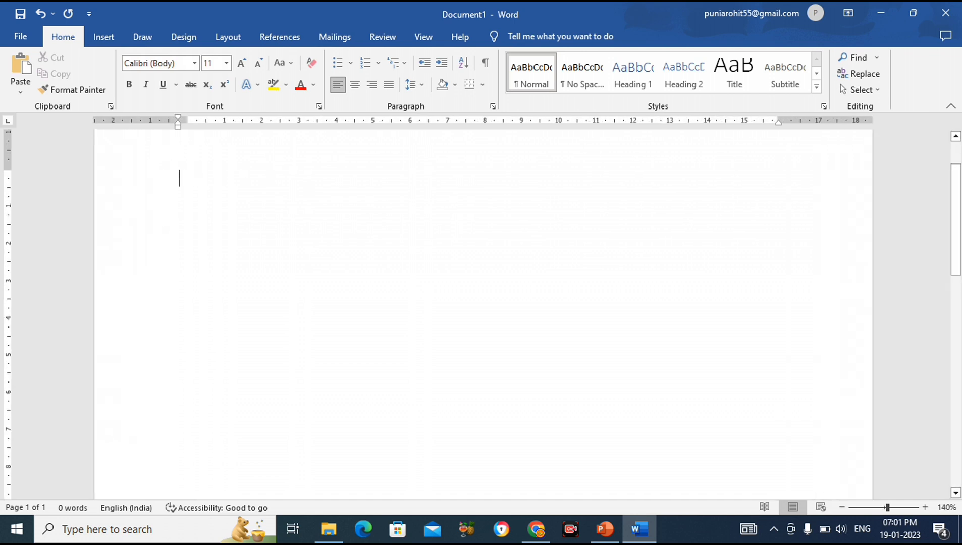
scroll(483, 313, "up", 2)
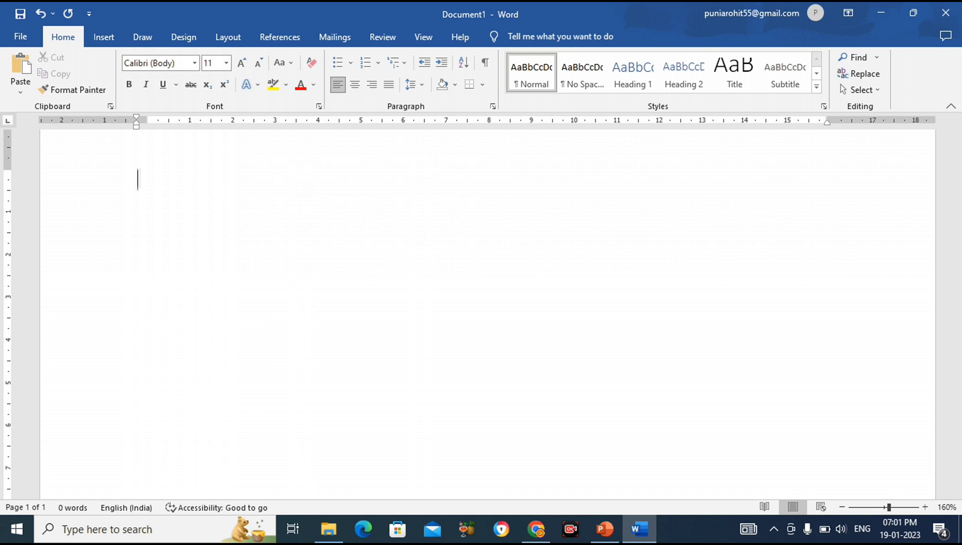
scroll(487, 314, "down", 2)
scroll(485, 313, "down", 4)
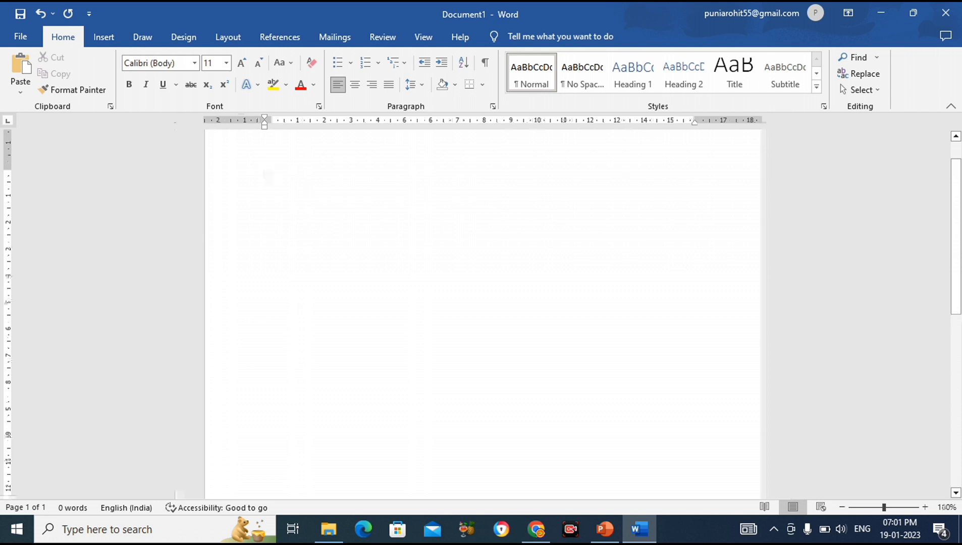
scroll(484, 312, "down", 1)
scroll(484, 313, "up", 1)
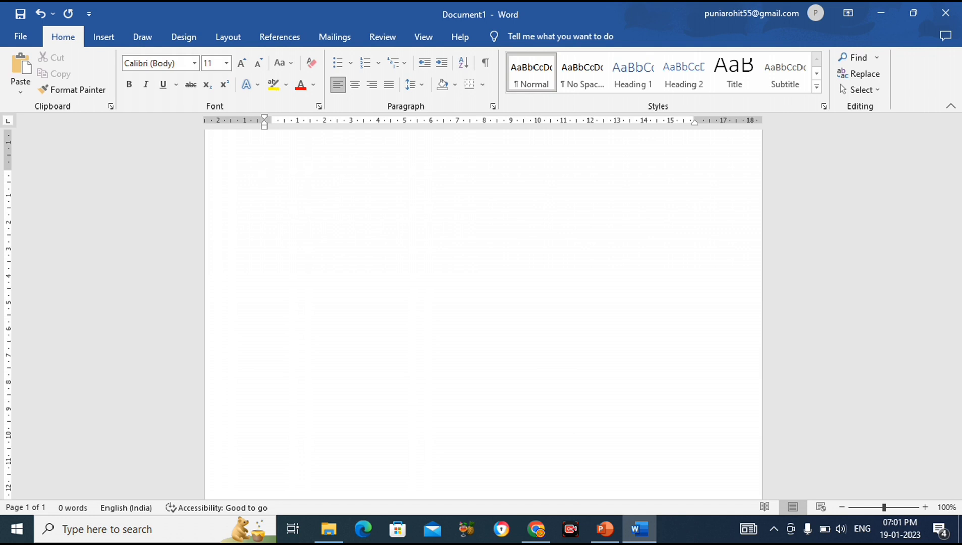
scroll(483, 314, "up", 3)
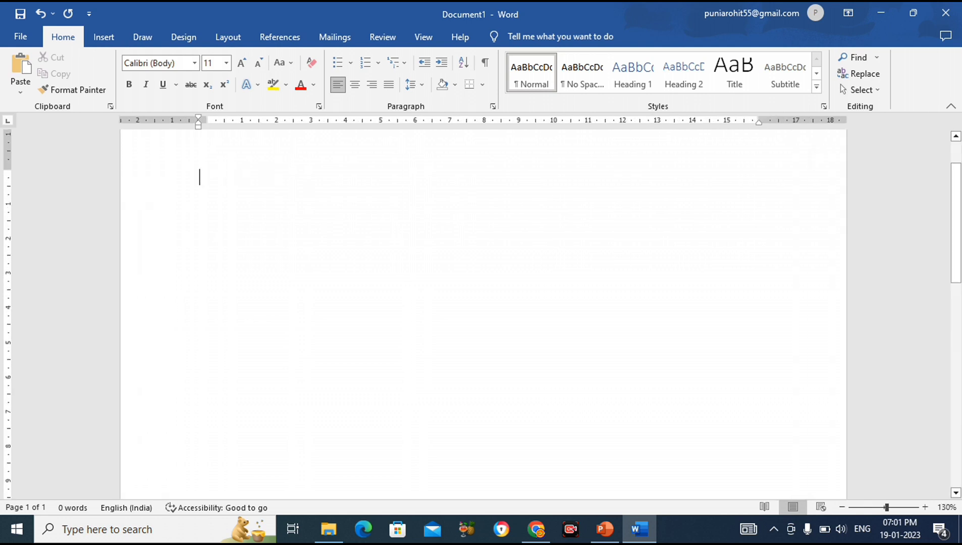
scroll(483, 313, "up", 3)
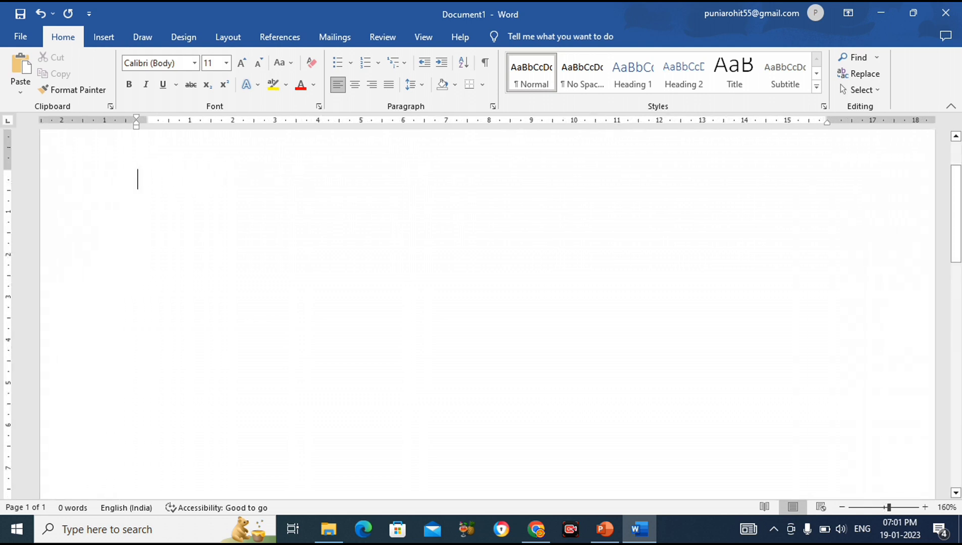
scroll(483, 314, "down", 1)
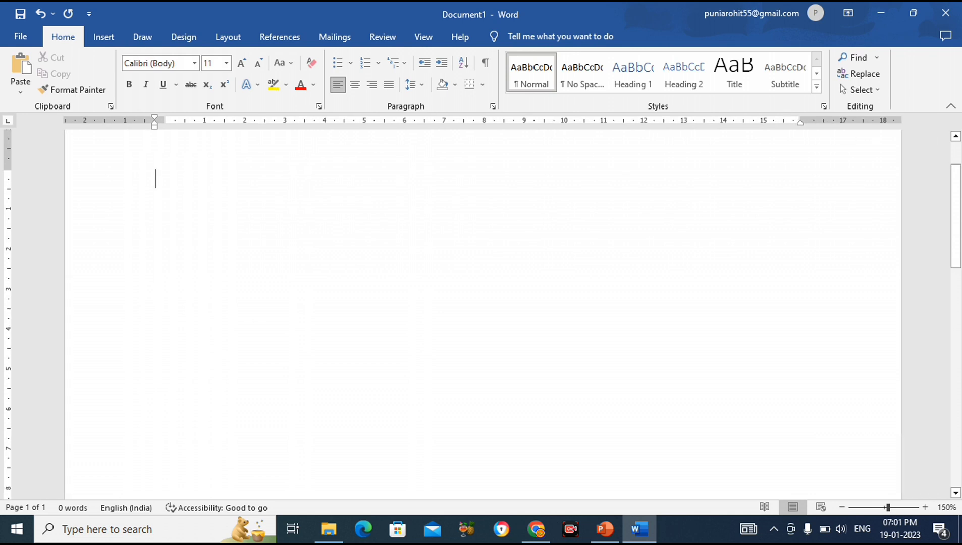
scroll(483, 314, "down", 2)
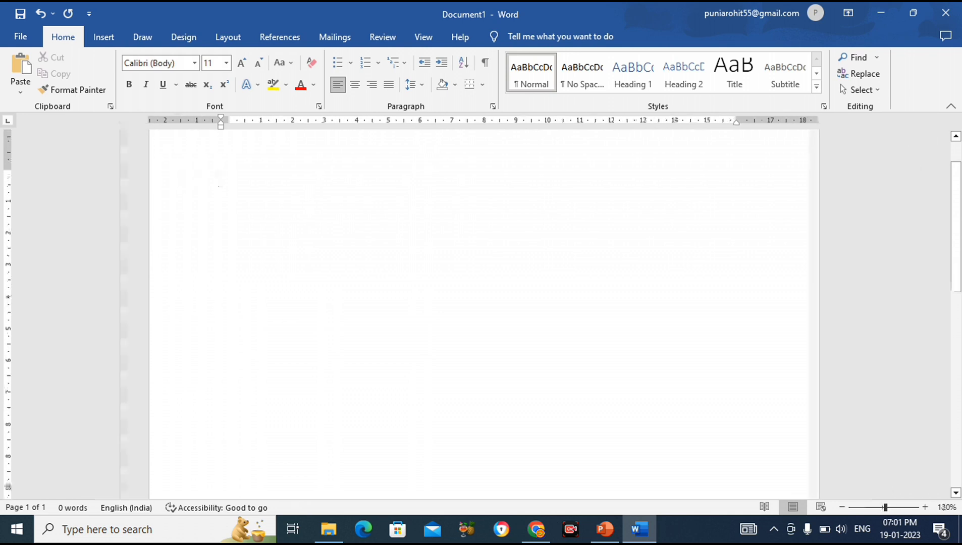
scroll(483, 314, "down", 4)
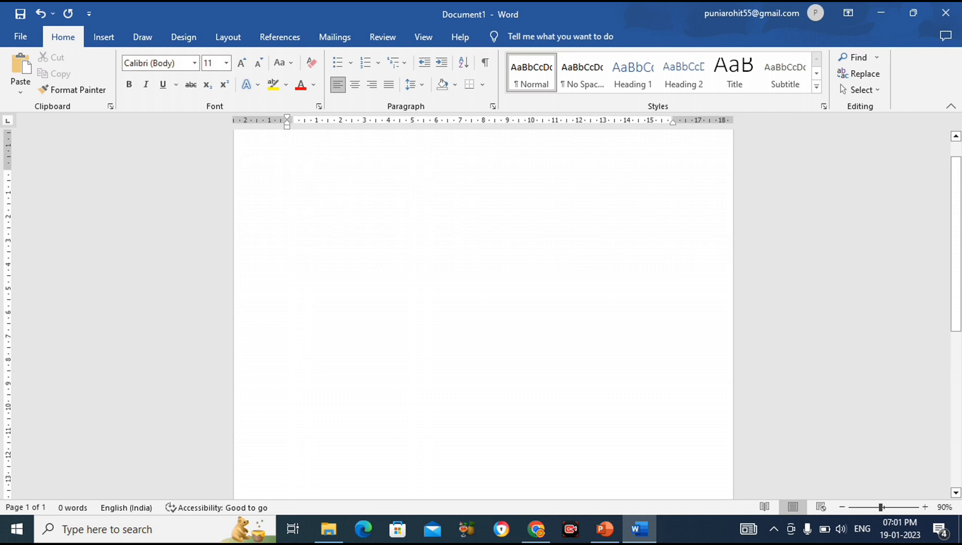
scroll(483, 314, "up", 1)
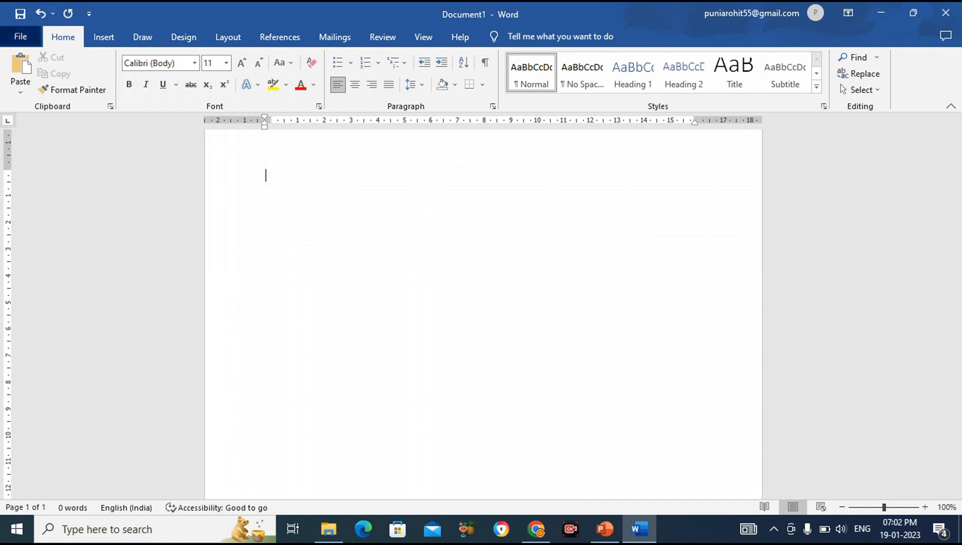
View the file-management options such as New, Open, Save and Print, and return to the document
left_click(20, 37)
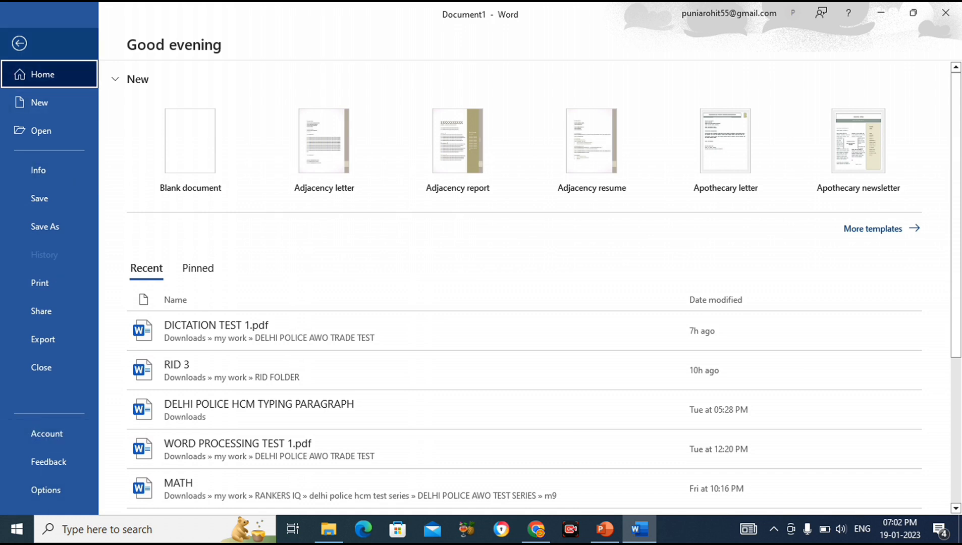
left_click(19, 43)
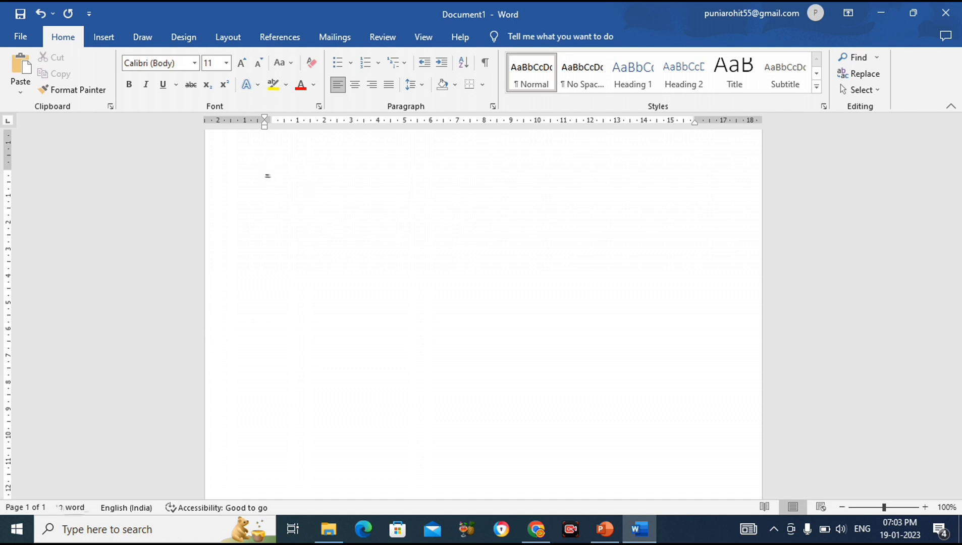
Generate random sample paragraphs in the document with =rand()
type("R")
key("BackSpace")
type("rand()")
key("Return")
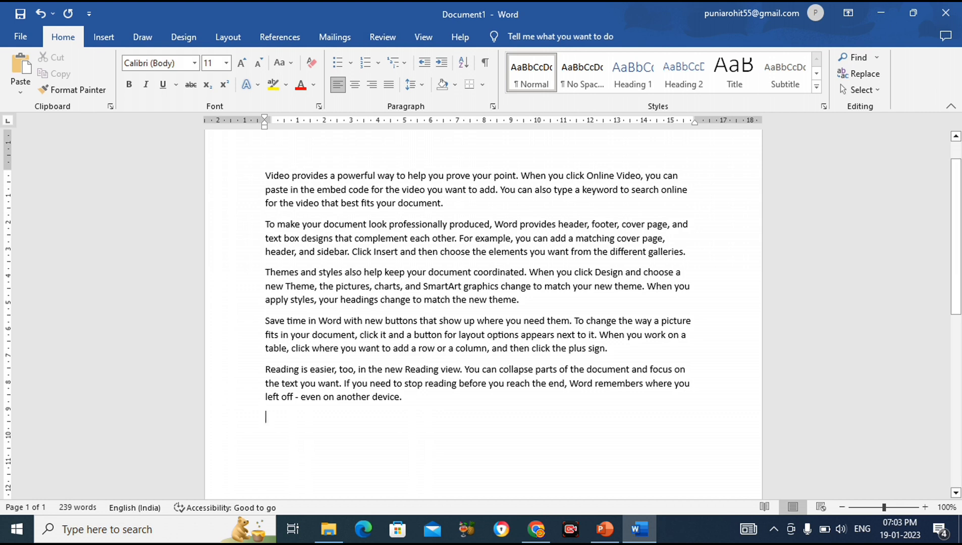
Highlight all the generated sample paragraphs to examine them, and clear the selection
left_click_drag(265, 176, 406, 399)
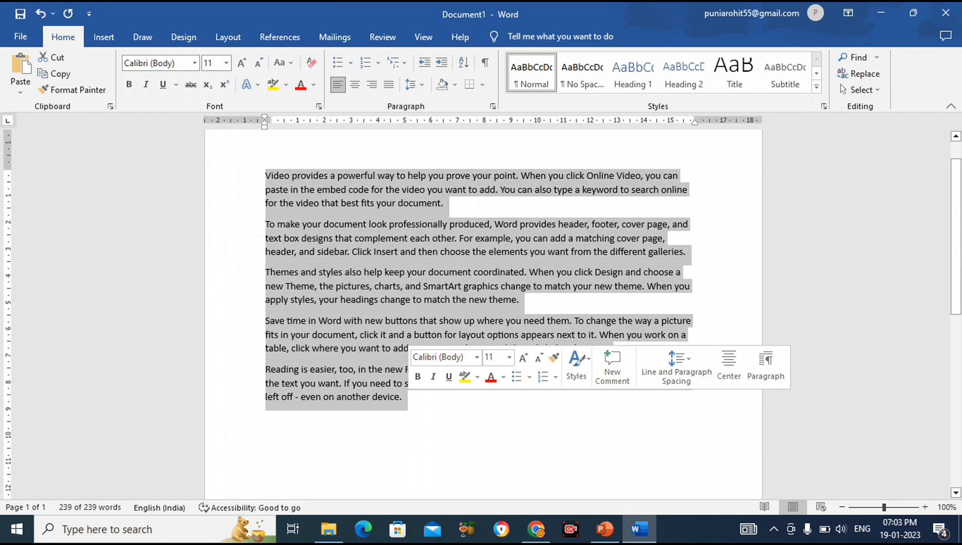
left_click(405, 398)
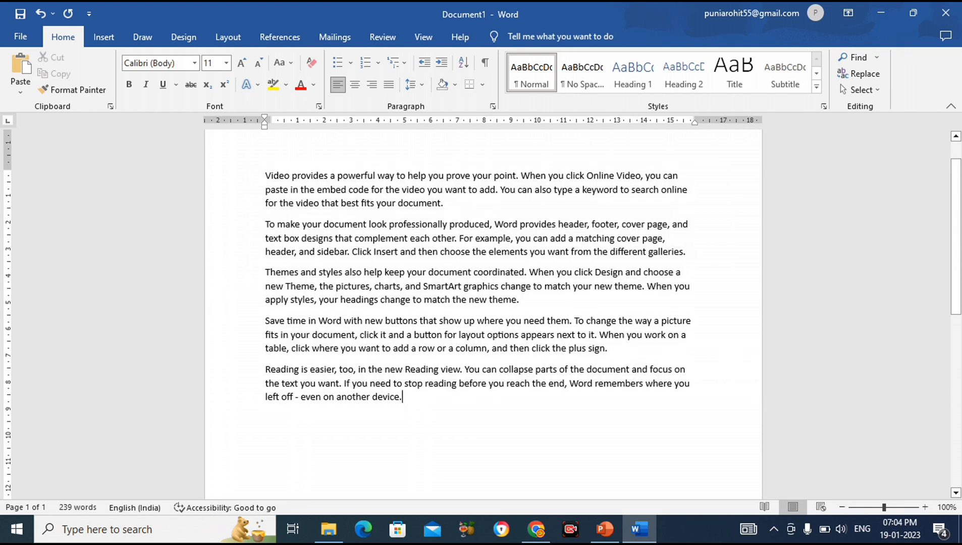
Write "=rand() enter" on a new line below the sample paragraphs and erase it
key("Return")
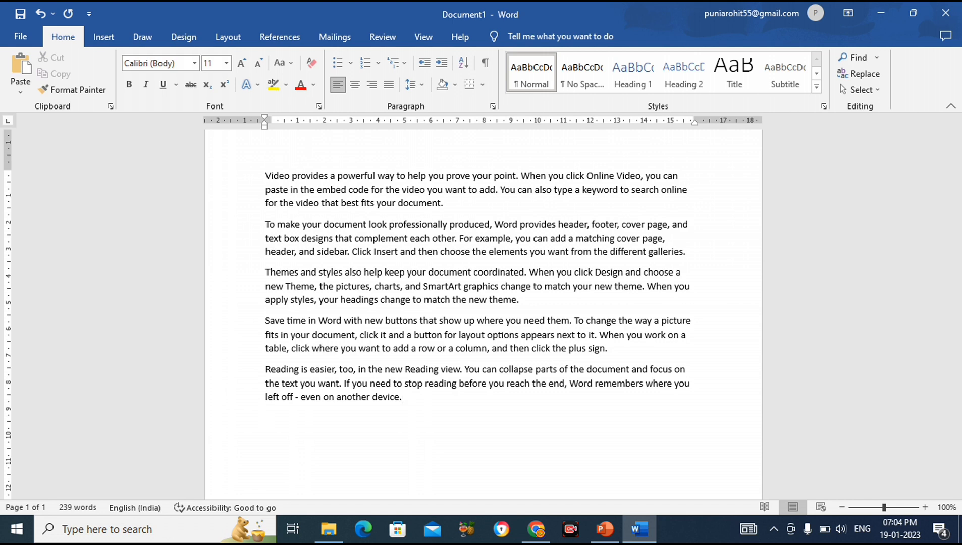
type("=rand() enter")
key("BackSpace")
key("BackSpace")
key("BackSpace")
key("BackSpace")
key("BackSpace")
key("BackSpace")
key("BackSpace")
key("BackSpace")
key("BackSpace")
key("BackSpace")
key("BackSpace")
key("BackSpace")
key("BackSpace")
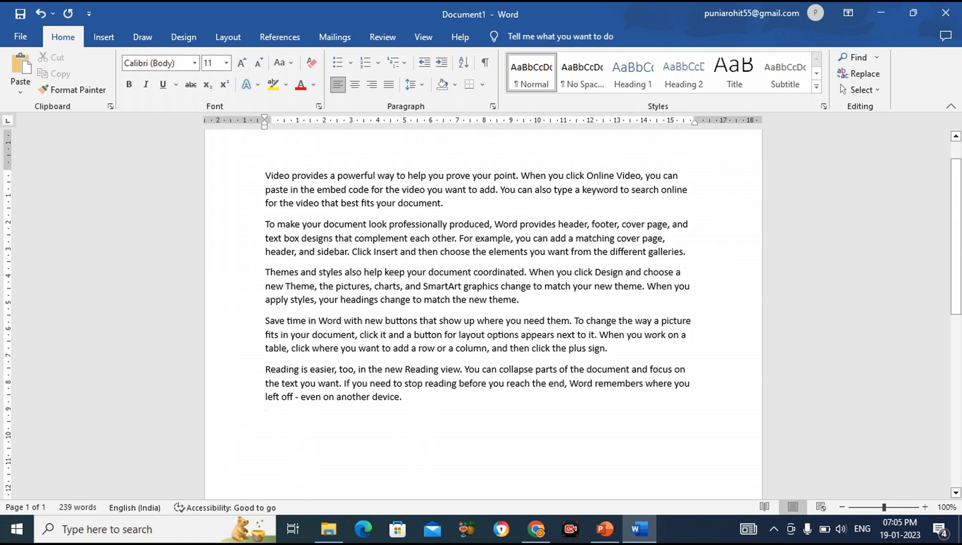
Highlight the first sample paragraph to examine its extent, and clear the selection
left_click_drag(265, 176, 448, 204)
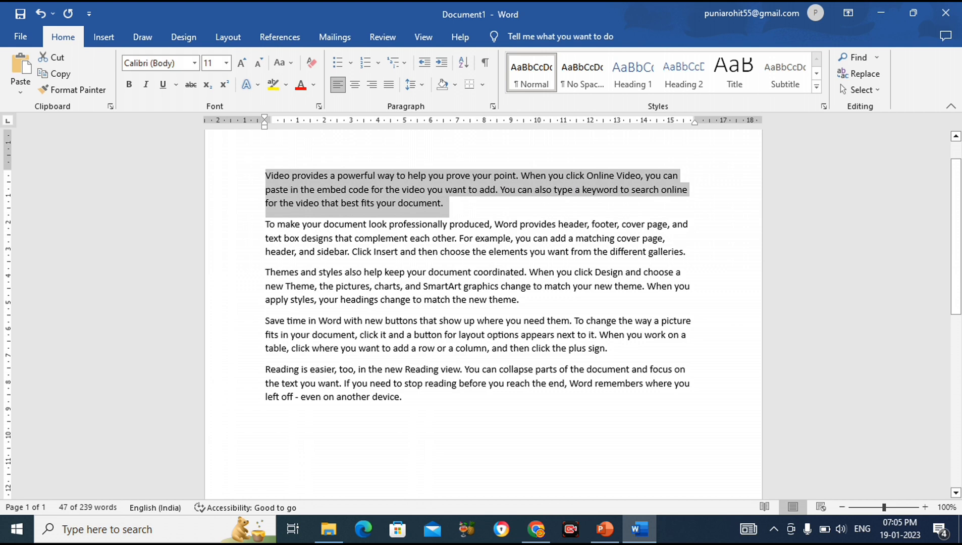
left_click(275, 190)
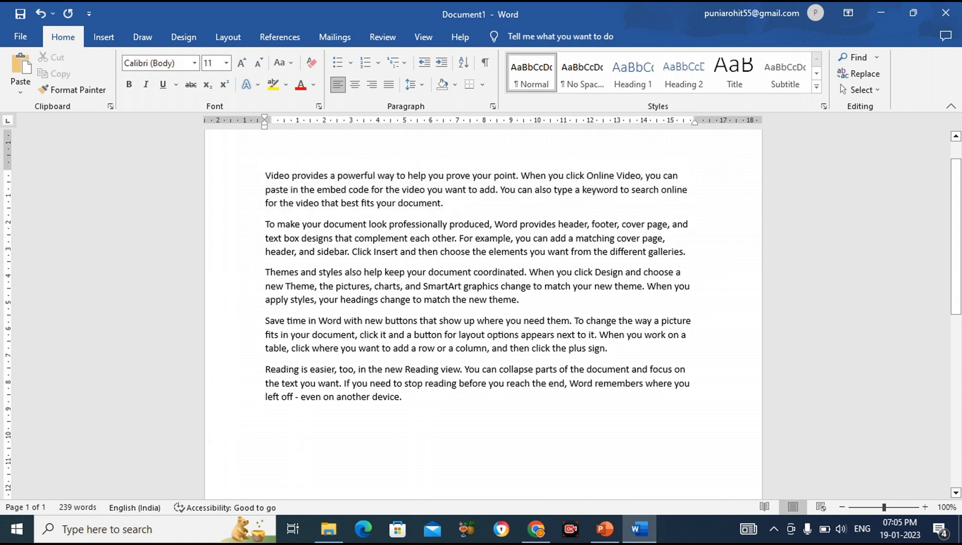
Cut the first sample paragraph, which begins "Video provides a powerful way", from the document
left_click(266, 176)
left_click_drag(266, 176, 448, 204)
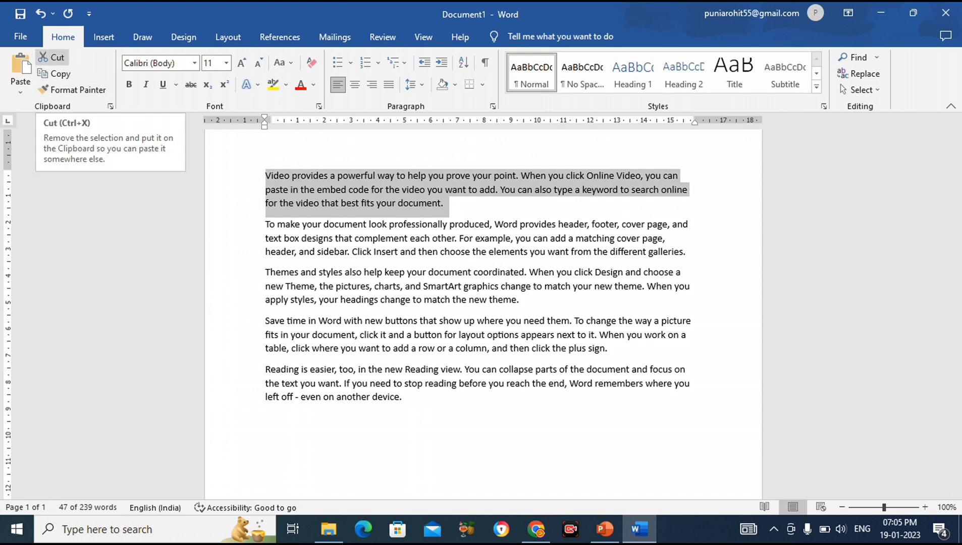
left_click(51, 58)
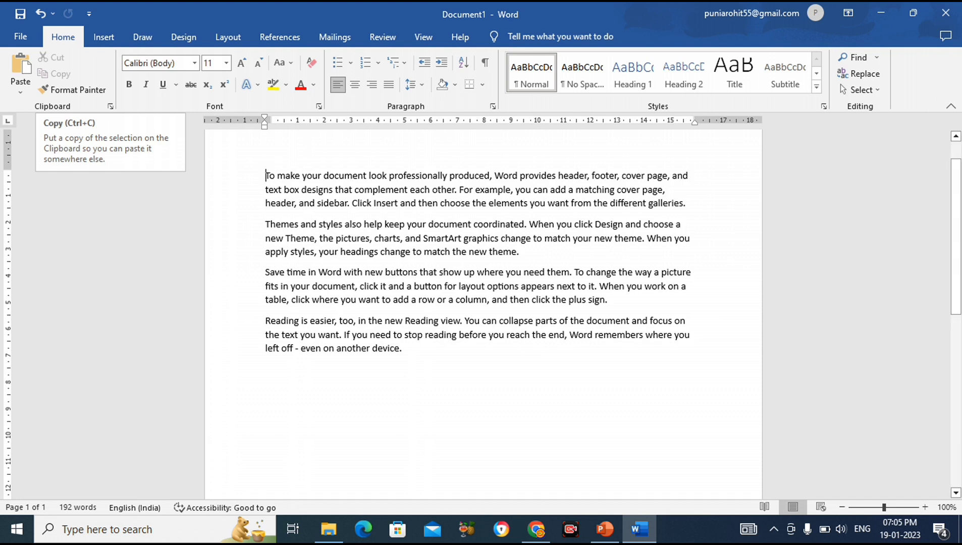
Paste a single copy of the cut "Video provides" paragraph below the last paragraph, leaving a blank line between them
left_click(402, 349)
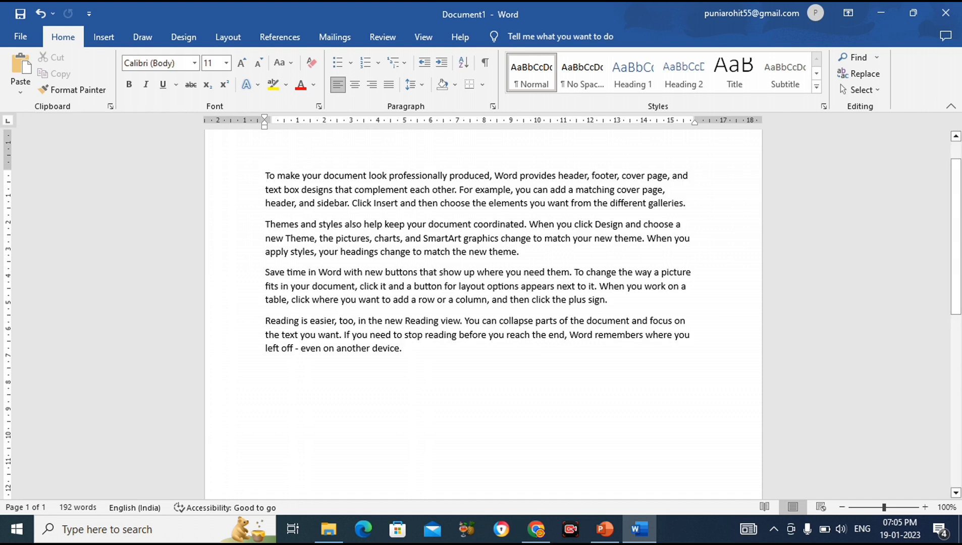
key("Return")
key("Return")
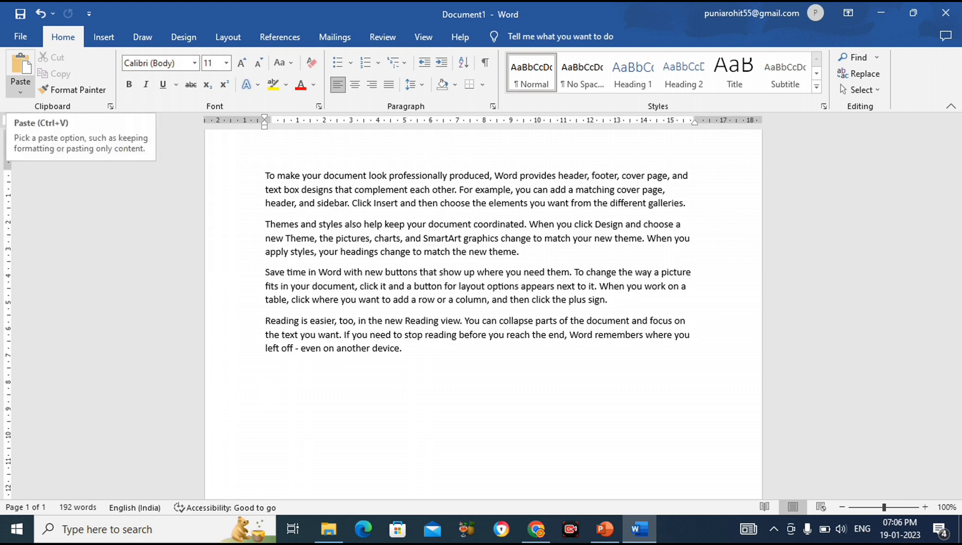
left_click(20, 91)
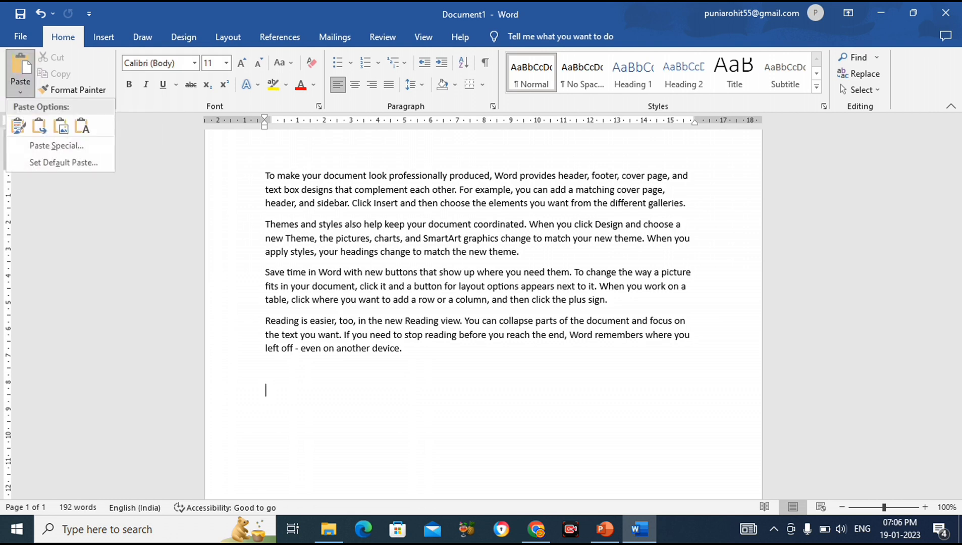
left_click(21, 91)
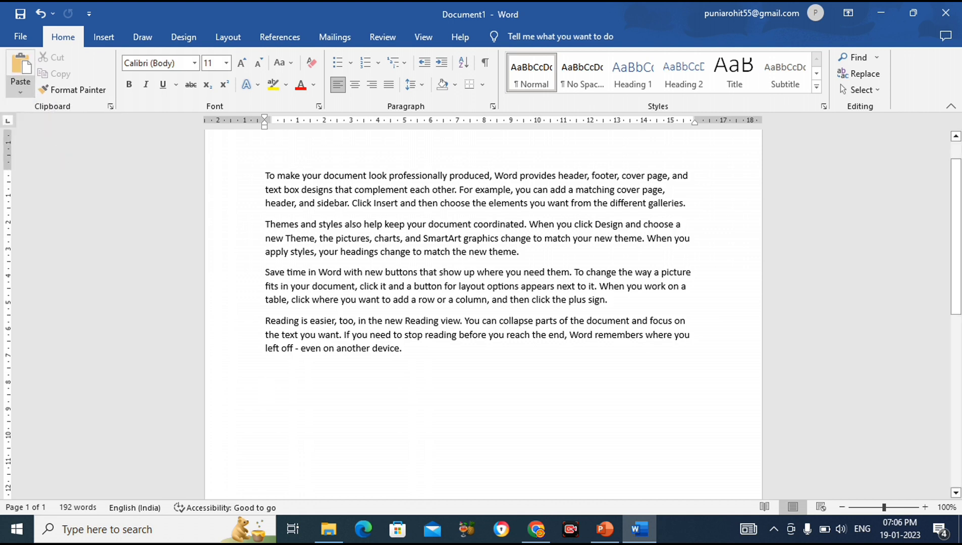
left_click(20, 64)
left_click(20, 64)
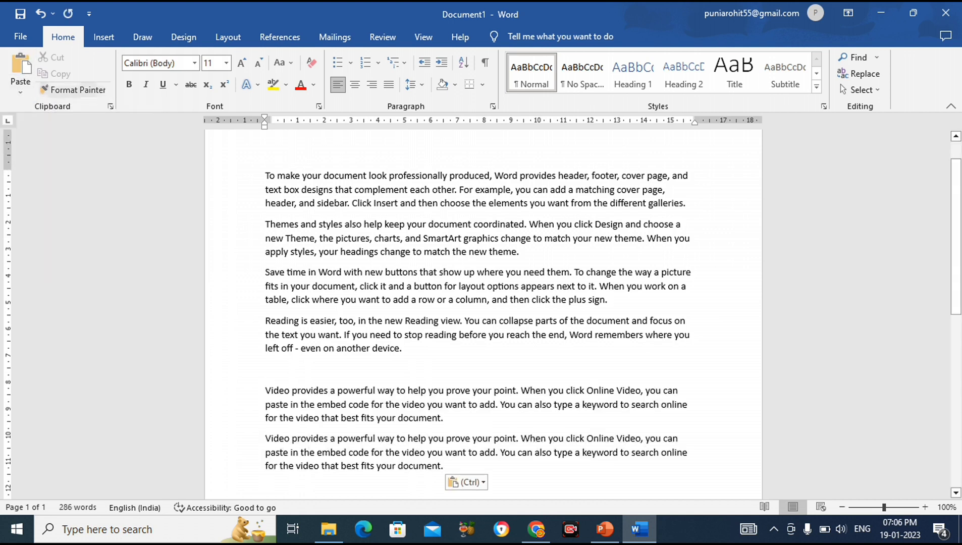
key("ctrl+z")
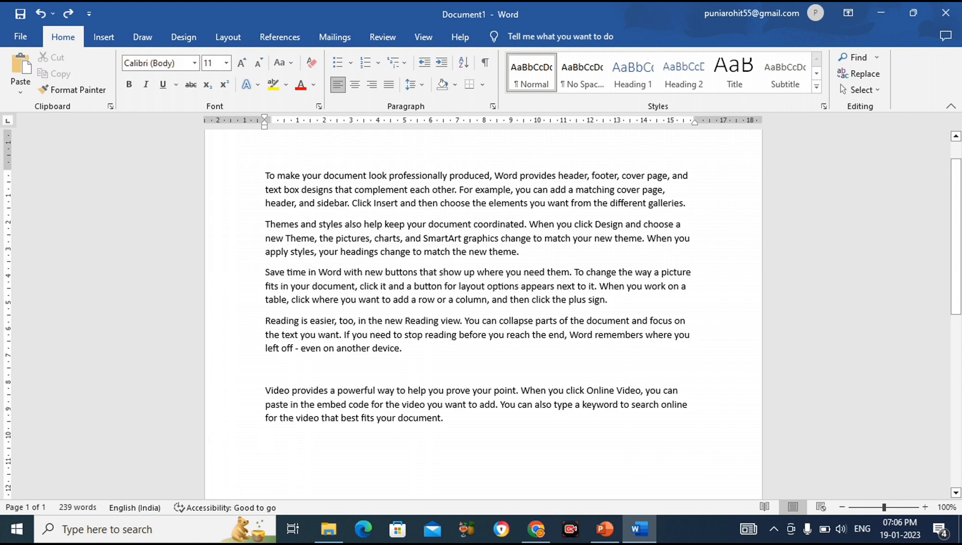
left_click_drag(266, 392, 448, 419)
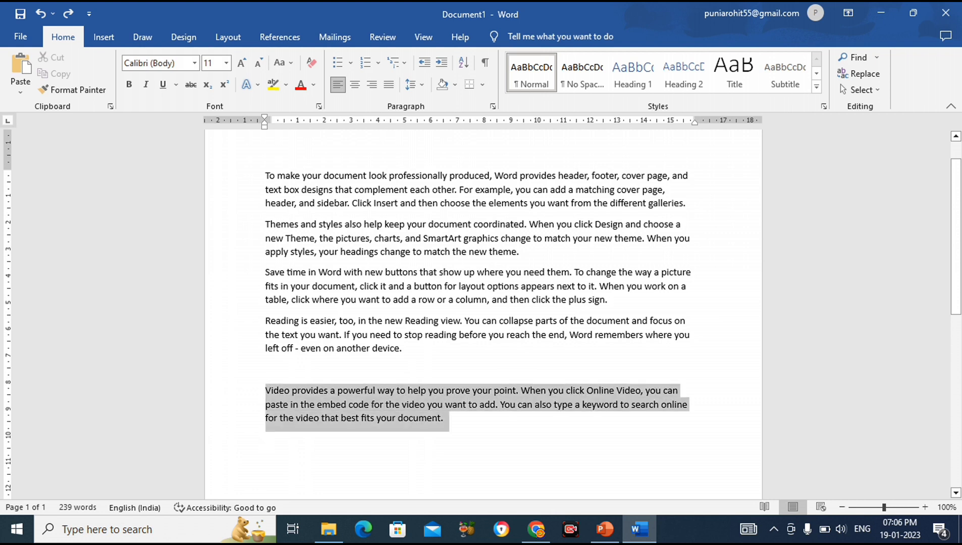
left_click(432, 419)
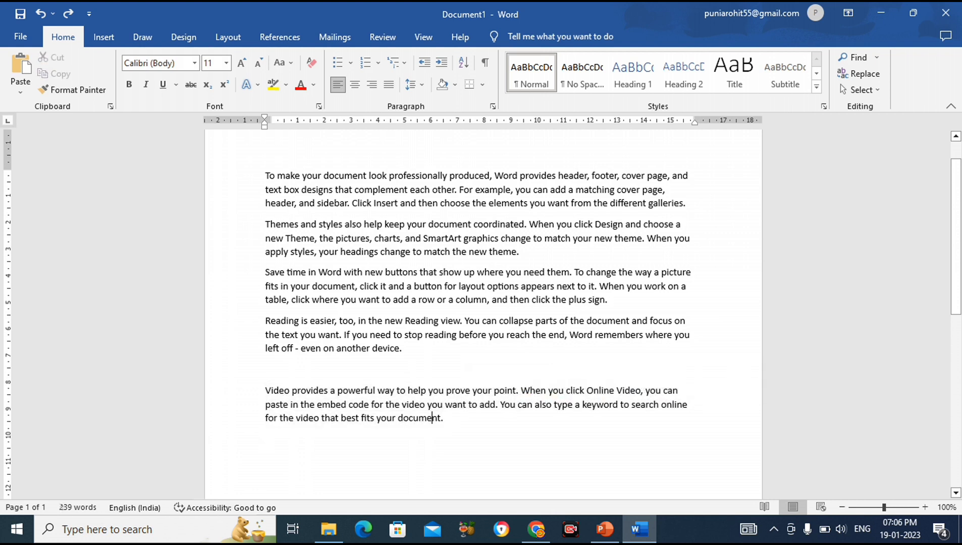
Move the "To make your document look professionally produced" paragraph to the line below the relocated "Video provides" paragraph
left_click_drag(266, 175, 690, 207)
key("ctrl+c")
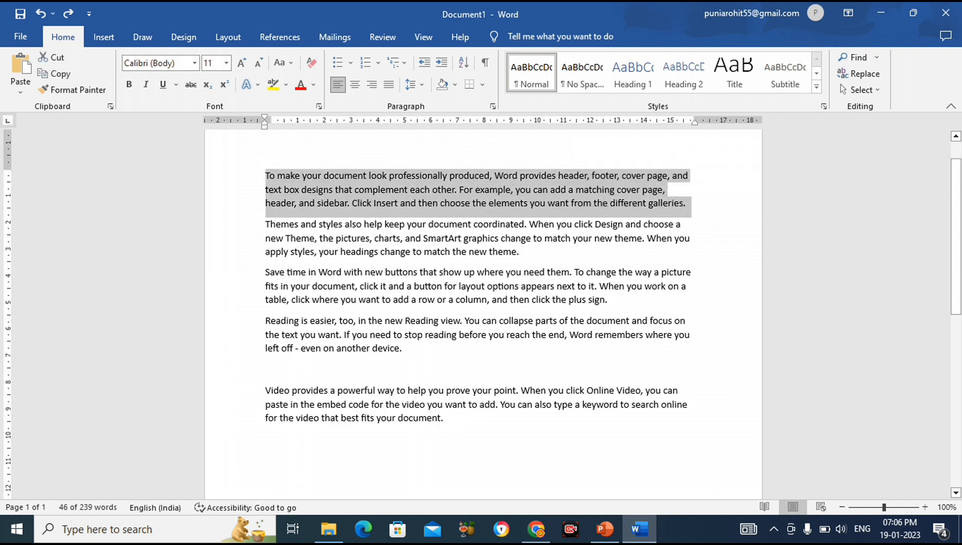
key("Delete")
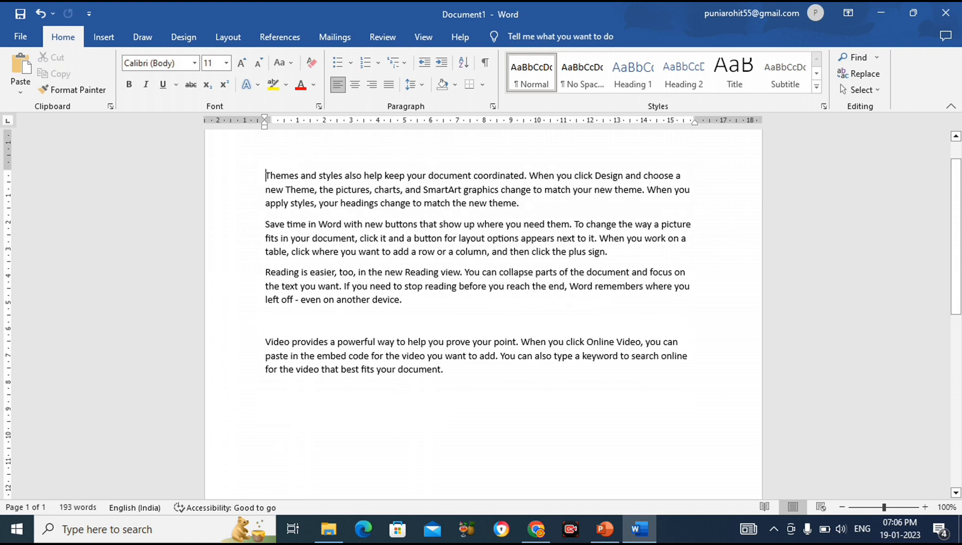
left_click(266, 390)
key("ctrl+v")
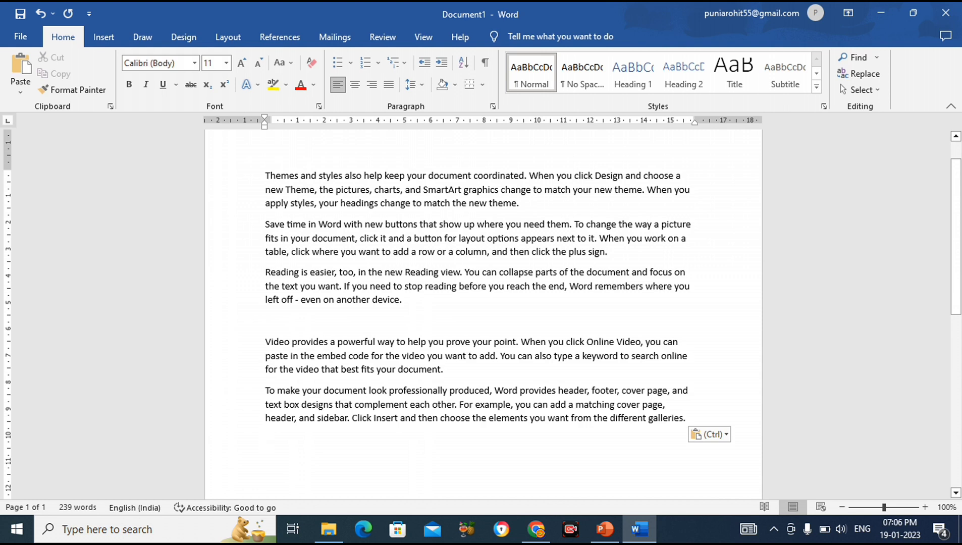
Copy the first paragraph, beginning "Themes and styles", and paste the duplicate on the line below the last paragraph
left_click_drag(265, 175, 525, 202)
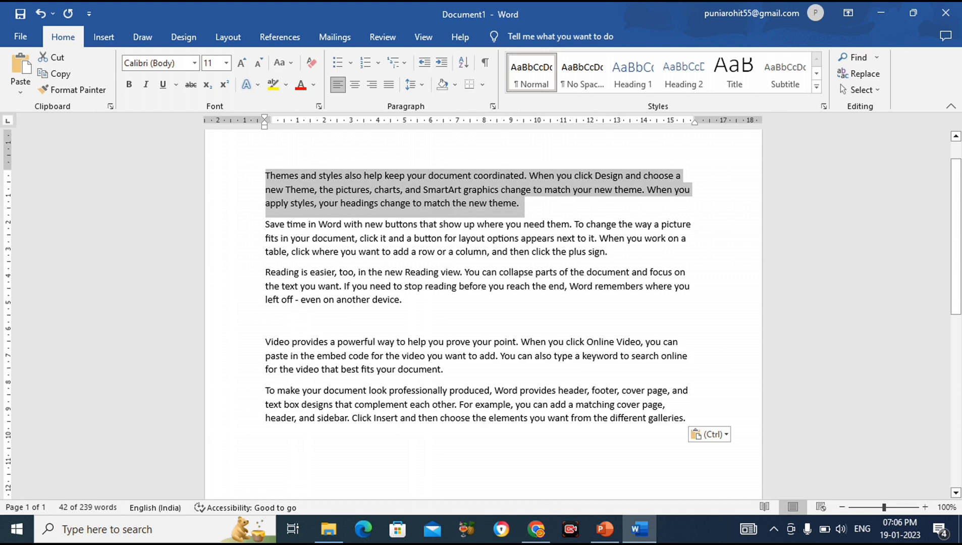
left_click(360, 190)
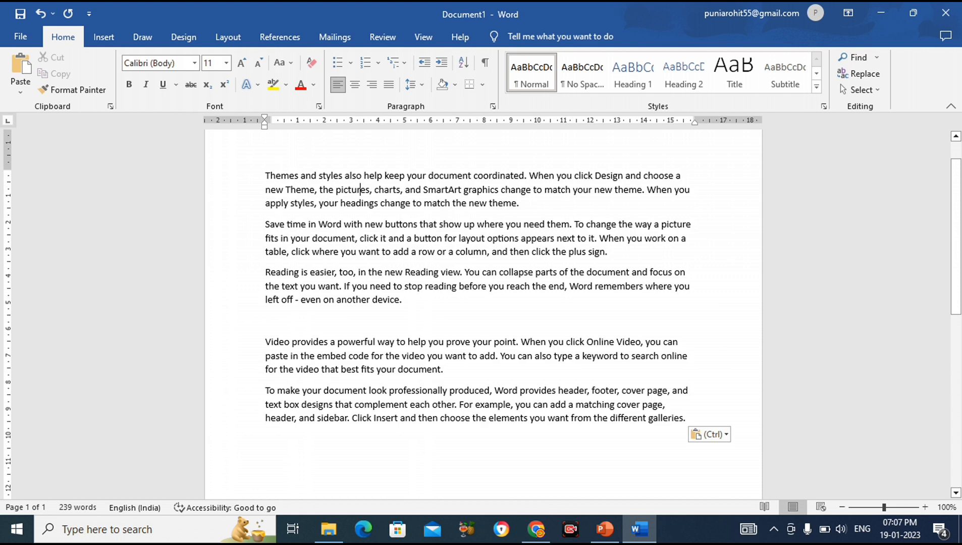
left_click(266, 176)
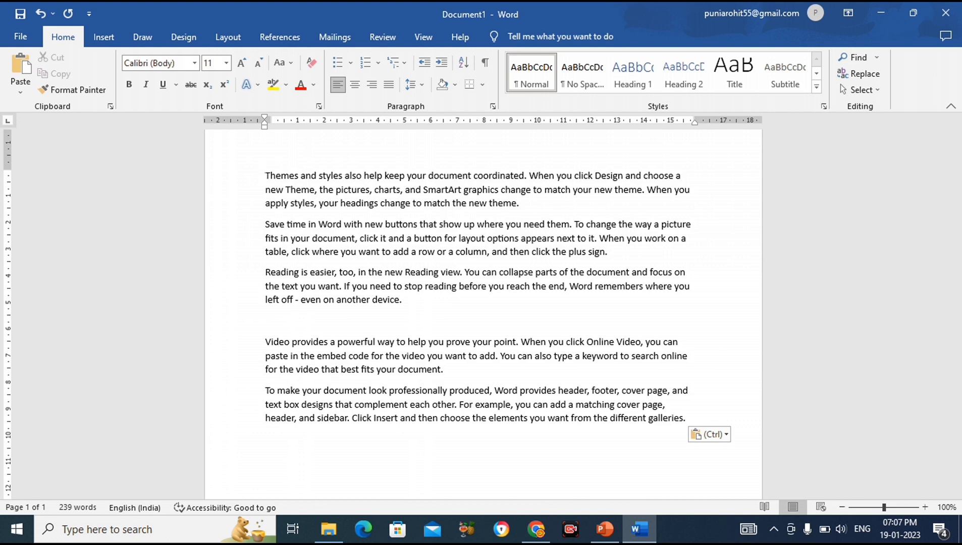
left_click_drag(265, 176, 522, 212)
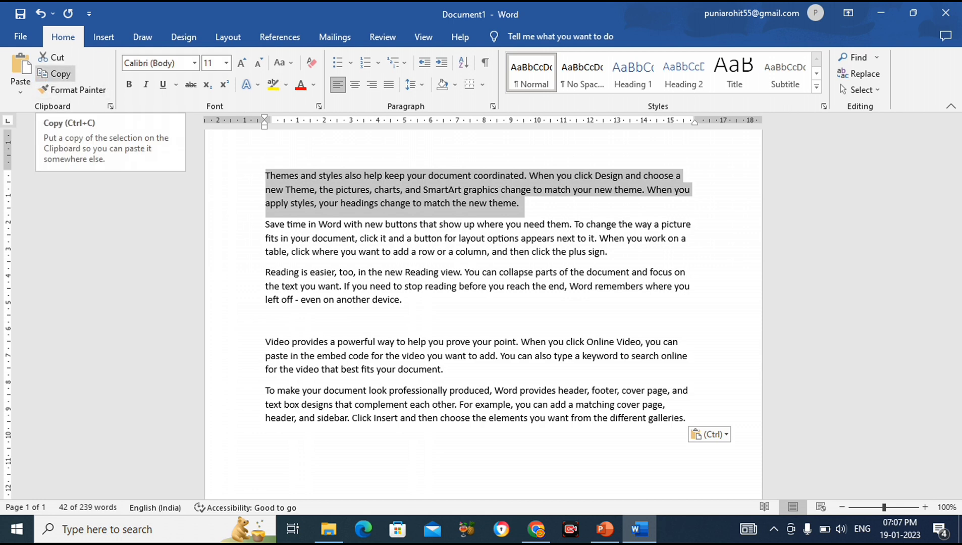
left_click(56, 74)
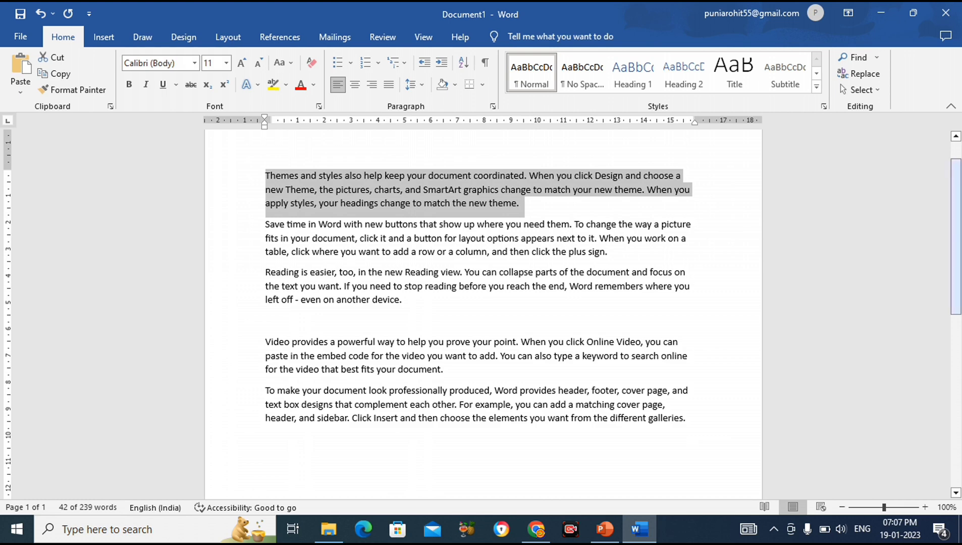
scroll(483, 303, "down", 3)
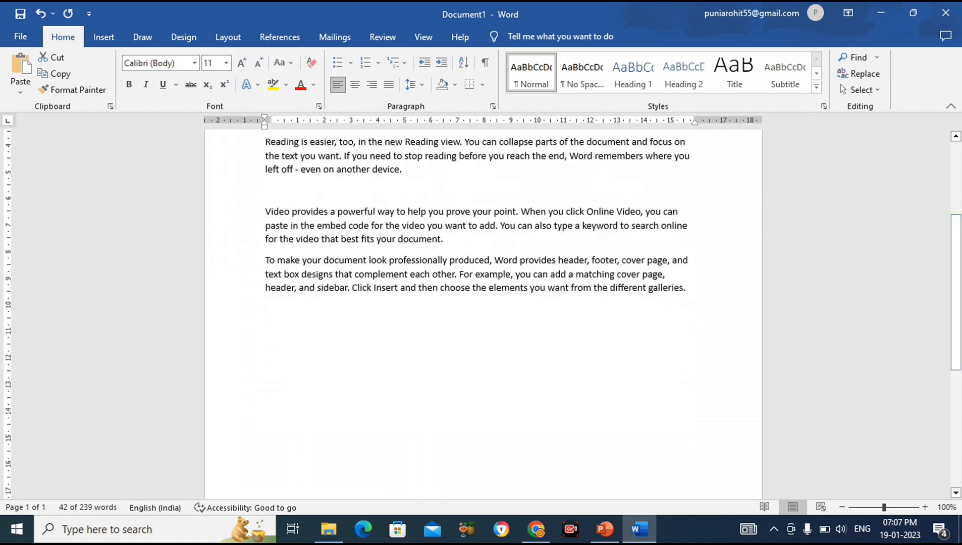
left_click(266, 308)
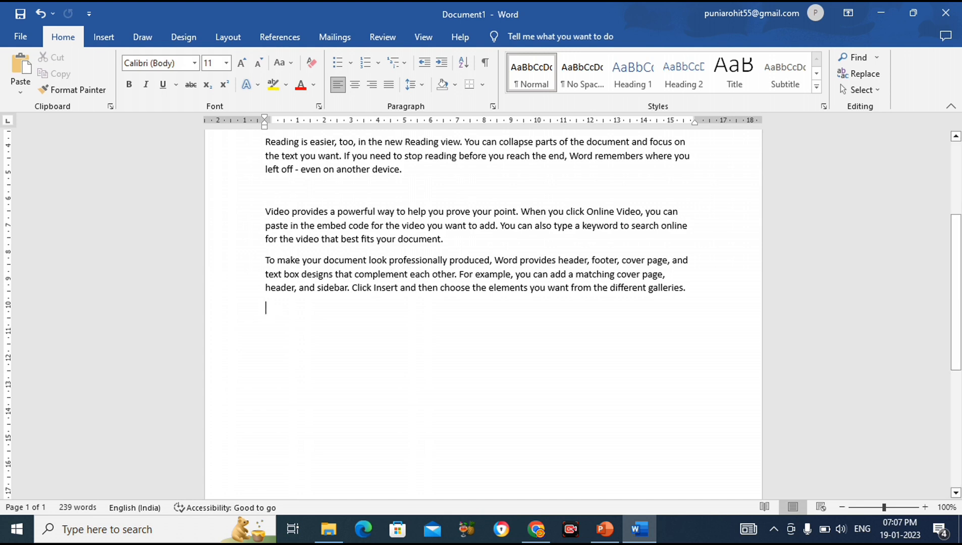
key("ctrl+v")
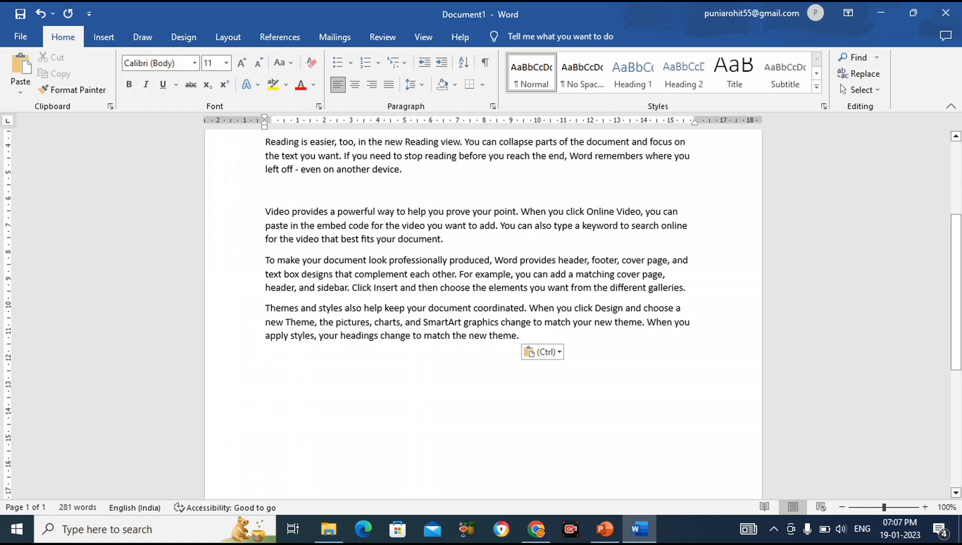
Paste another copy of the "Themes and styles" paragraph in the empty area several lines below the text, keeping its source formatting
scroll(483, 303, "down", 1)
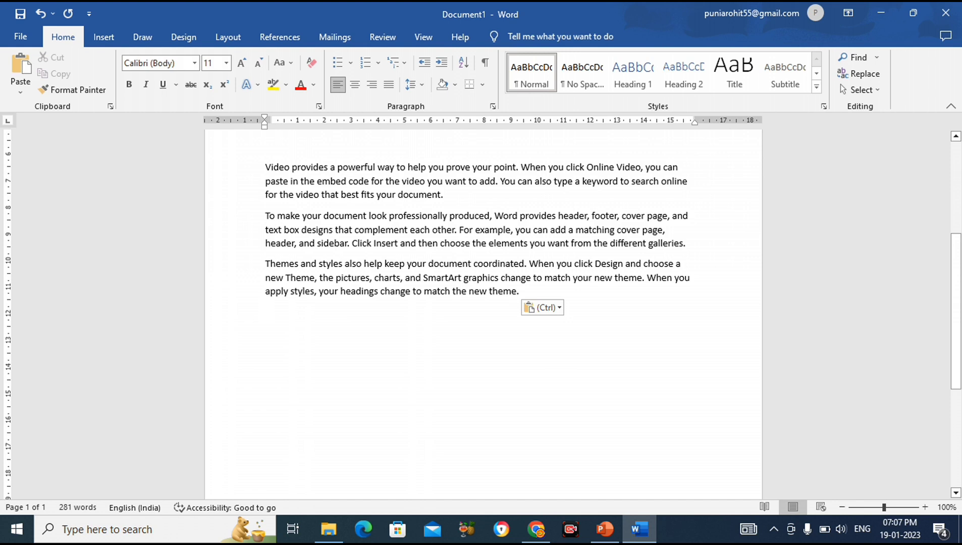
left_click_drag(956, 311, 955, 333)
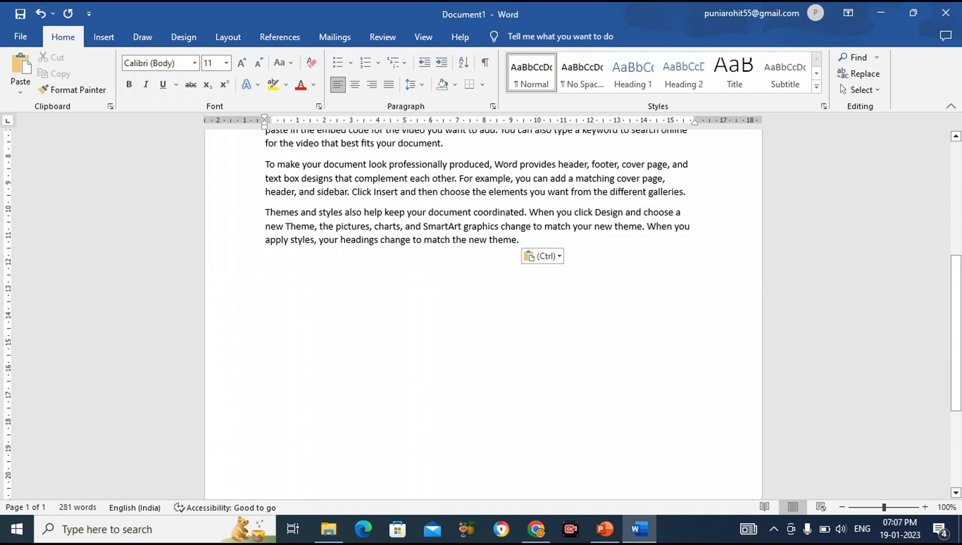
triple_click(273, 387)
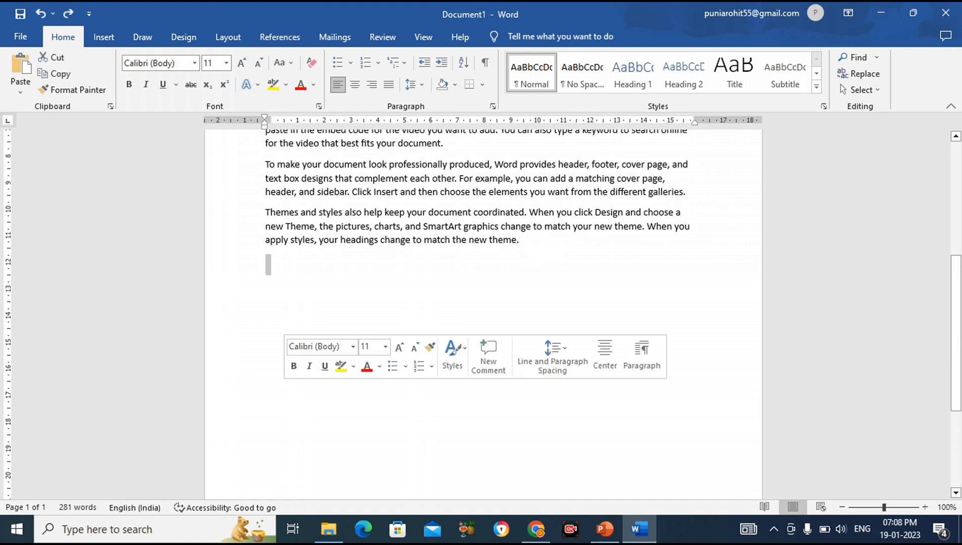
double_click(273, 387)
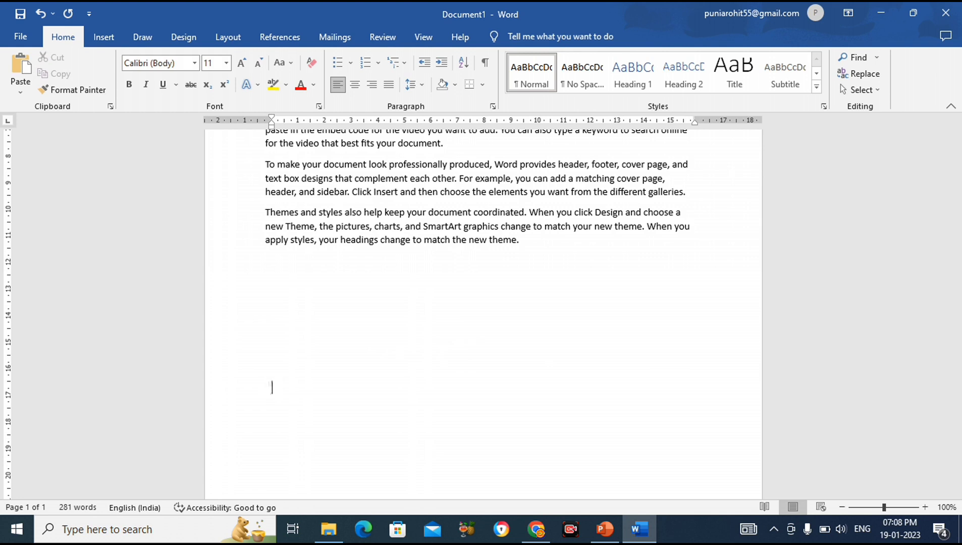
left_click(20, 92)
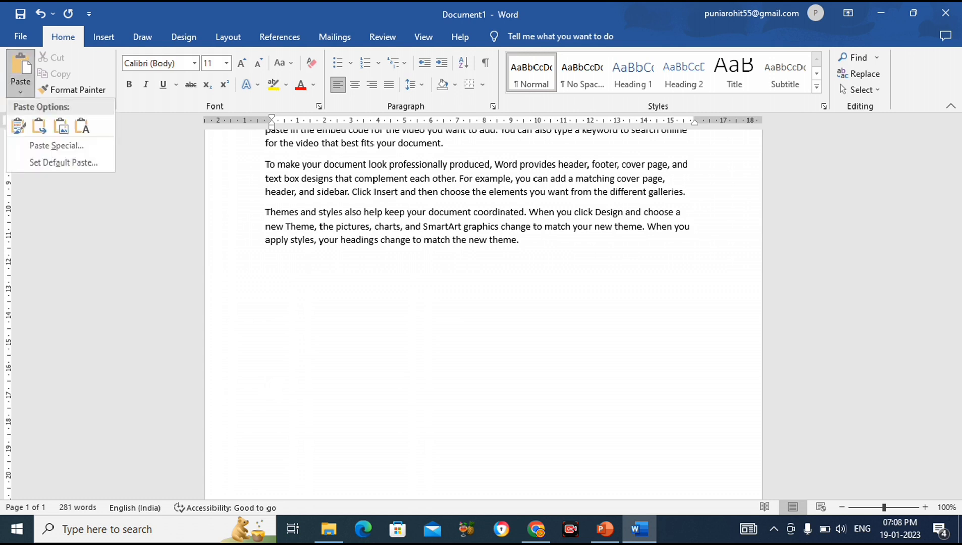
left_click(20, 92)
double_click(21, 92)
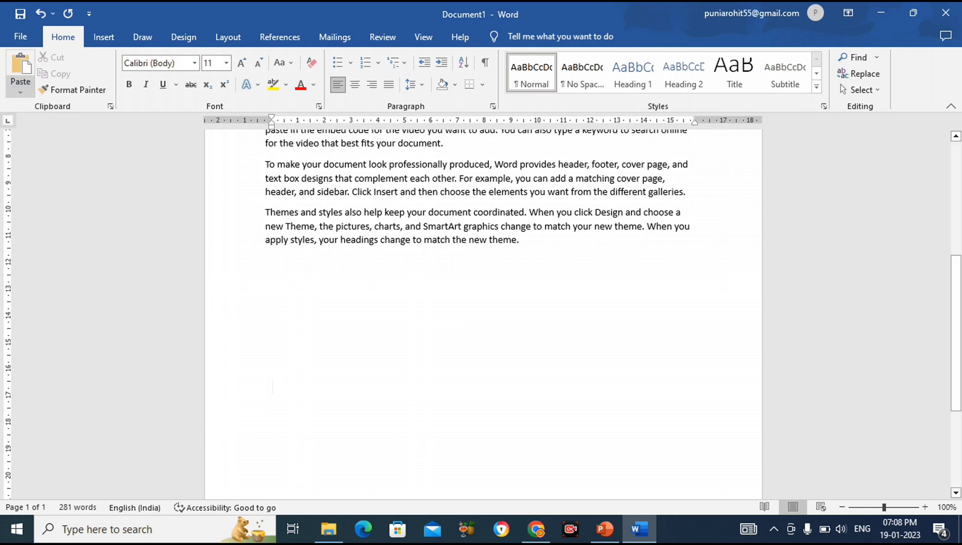
left_click(20, 92)
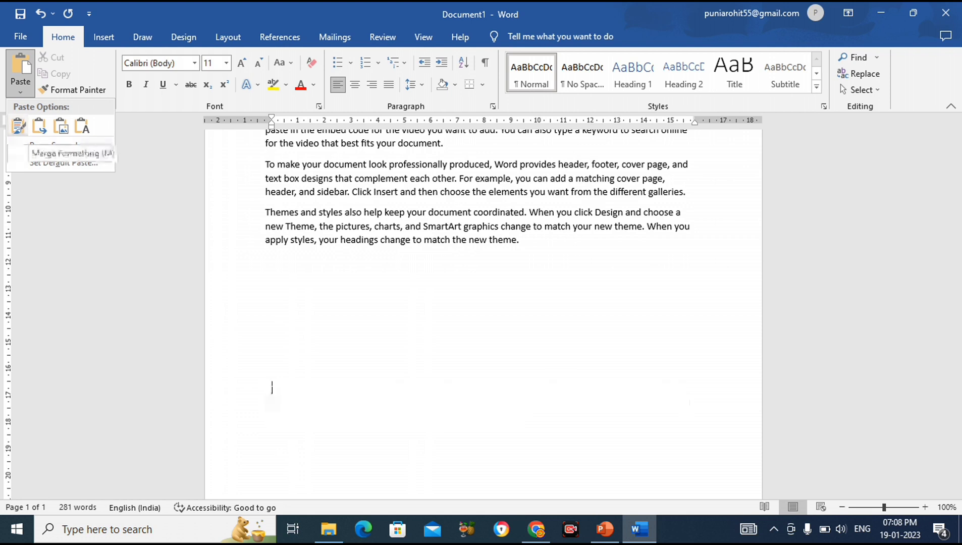
left_click(18, 126)
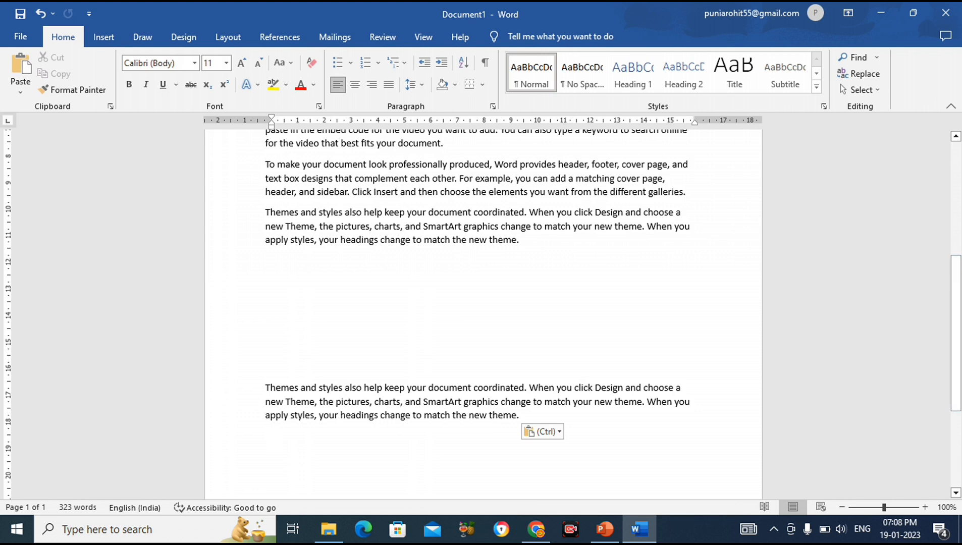
Highlight the newly pasted lower "Themes and styles" copy and view its paste options without choosing a different one
left_click_drag(266, 387, 517, 414)
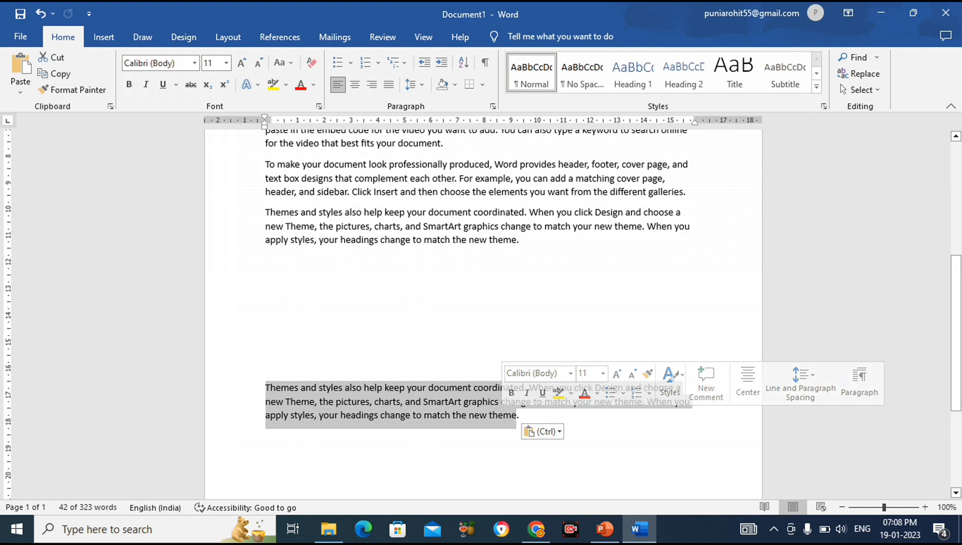
key("ctrl")
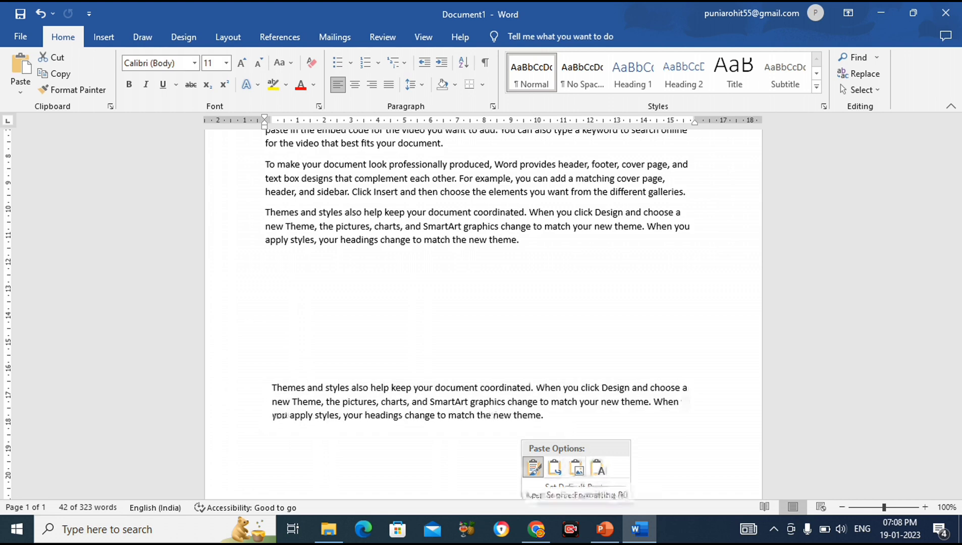
key("Escape")
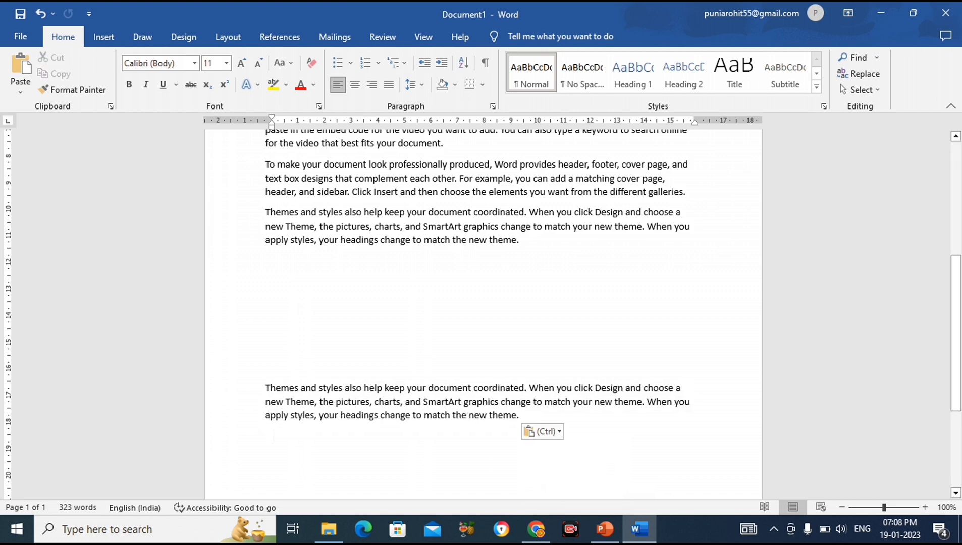
Format the first paragraph, beginning "Themes and styles", as bold, 12 pt, red text
scroll(407, 370, "up", 6)
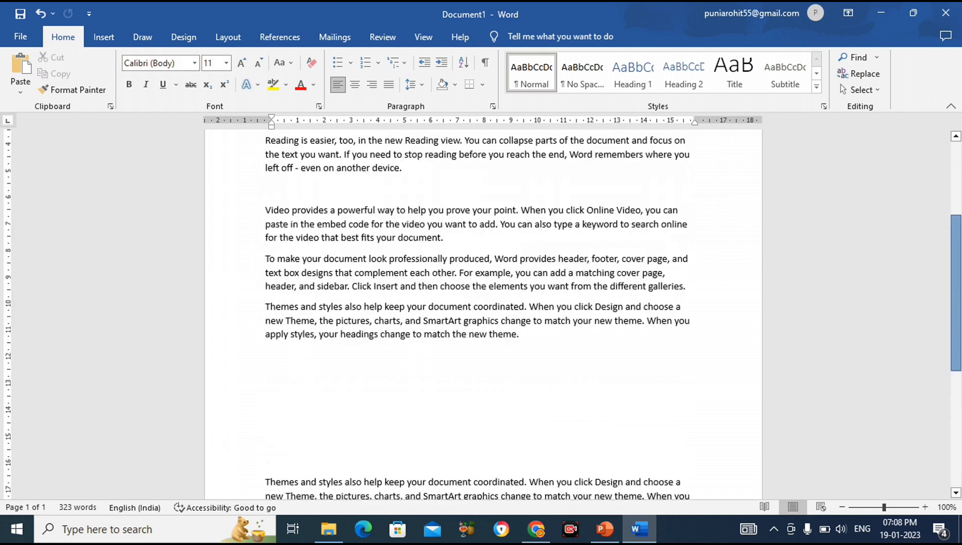
left_click_drag(955, 224, 955, 220)
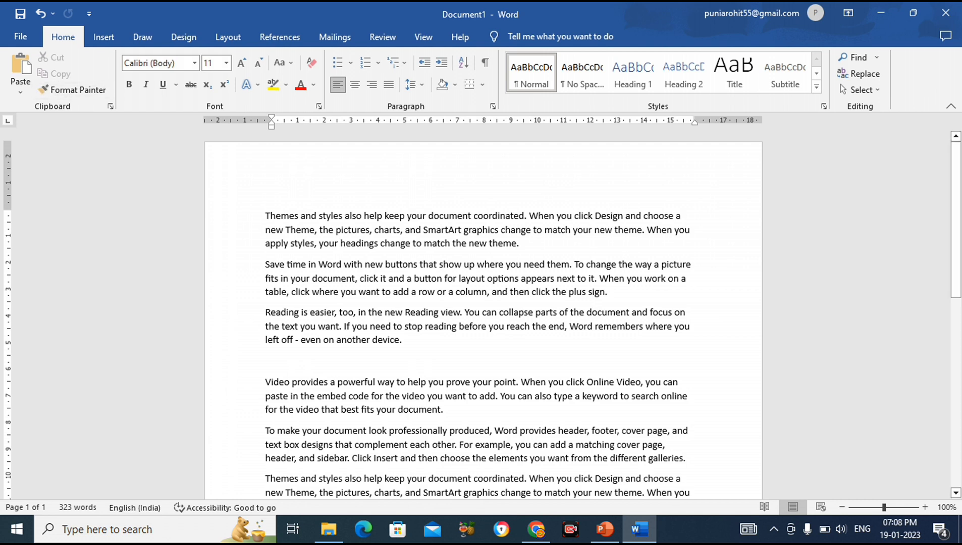
left_click_drag(265, 215, 524, 244)
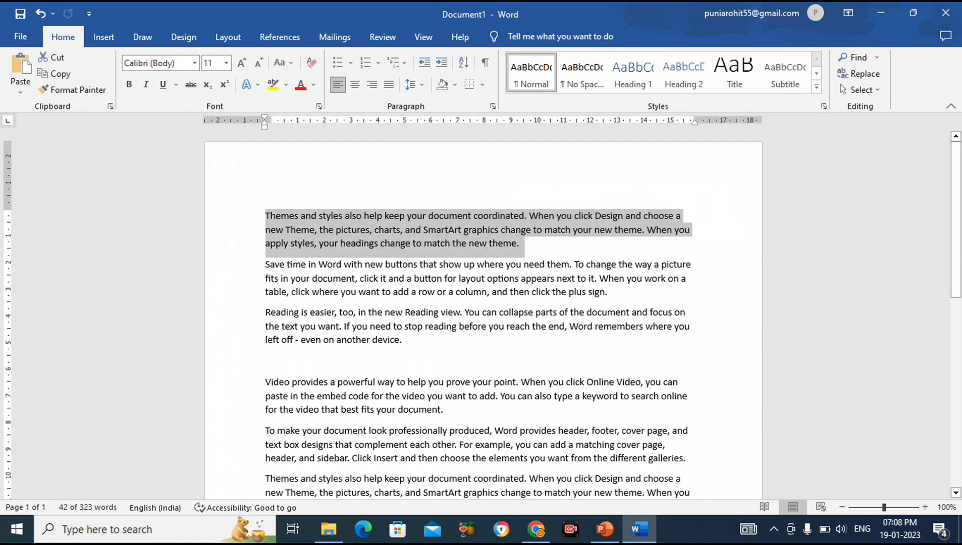
left_click(129, 84)
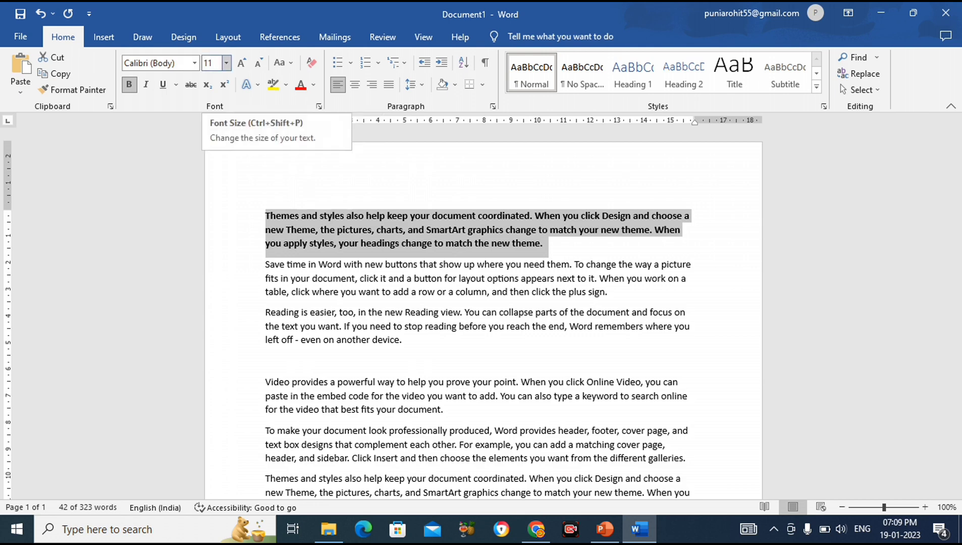
left_click(226, 63)
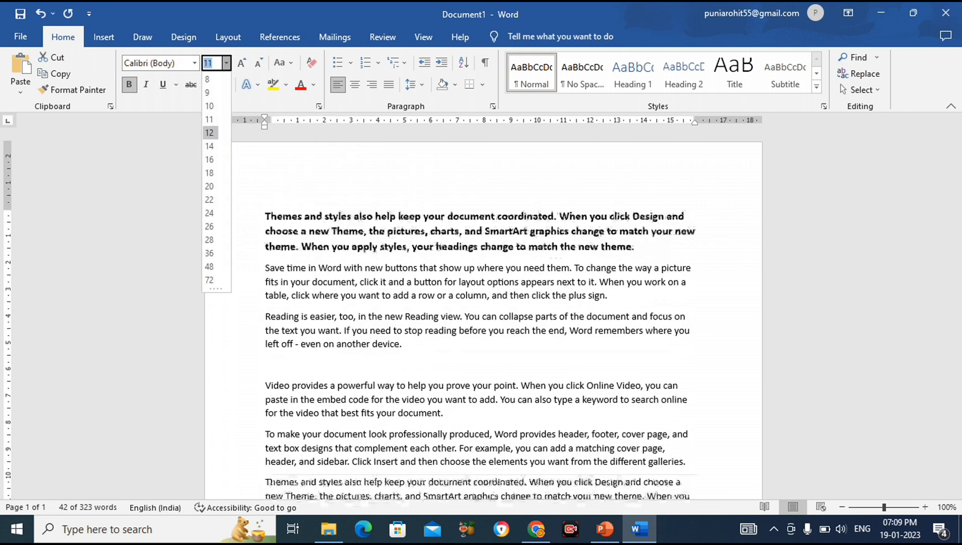
left_click(209, 132)
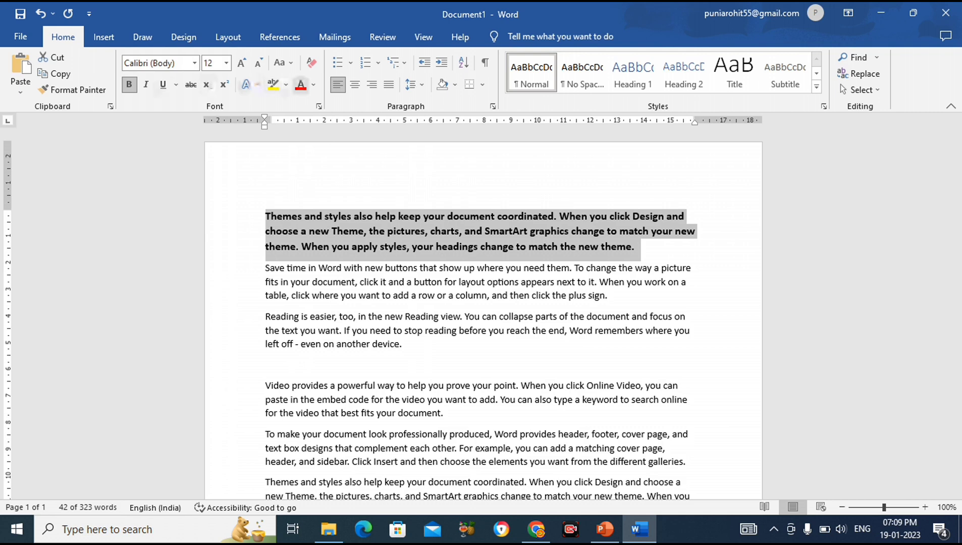
left_click(300, 84)
left_click(473, 295)
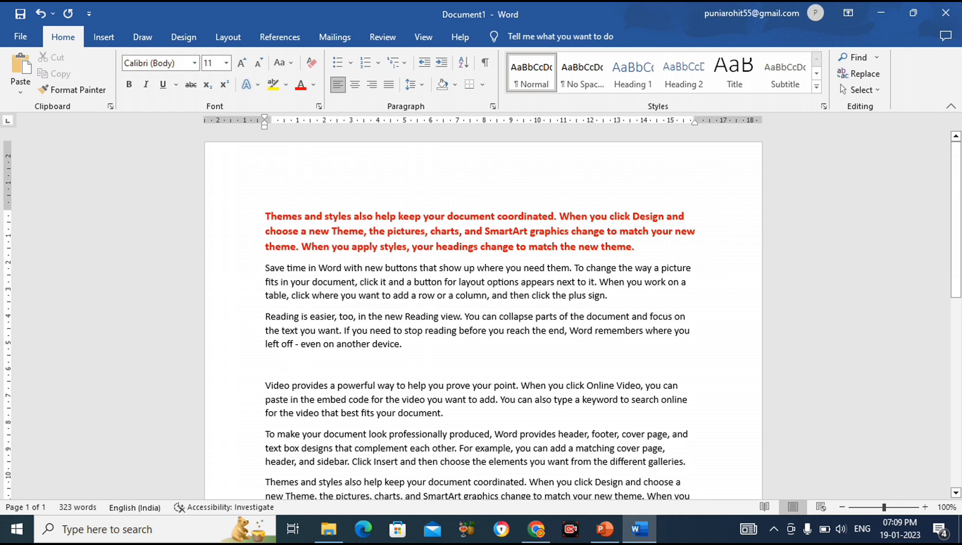
Copy the red first paragraph and paste it into the empty area between the two lower "Themes and styles" copies
left_click_drag(265, 216, 638, 248)
key("ctrl+c")
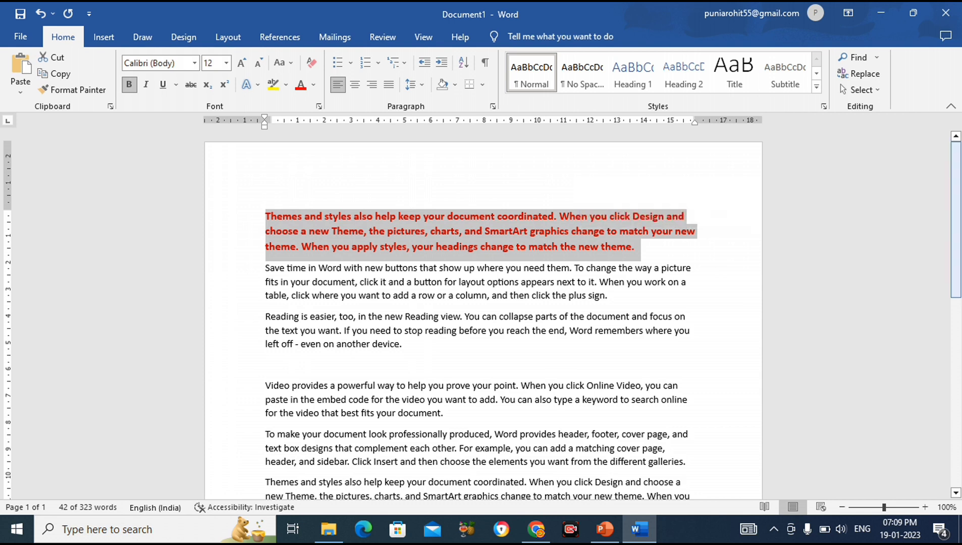
left_click_drag(956, 220, 956, 322)
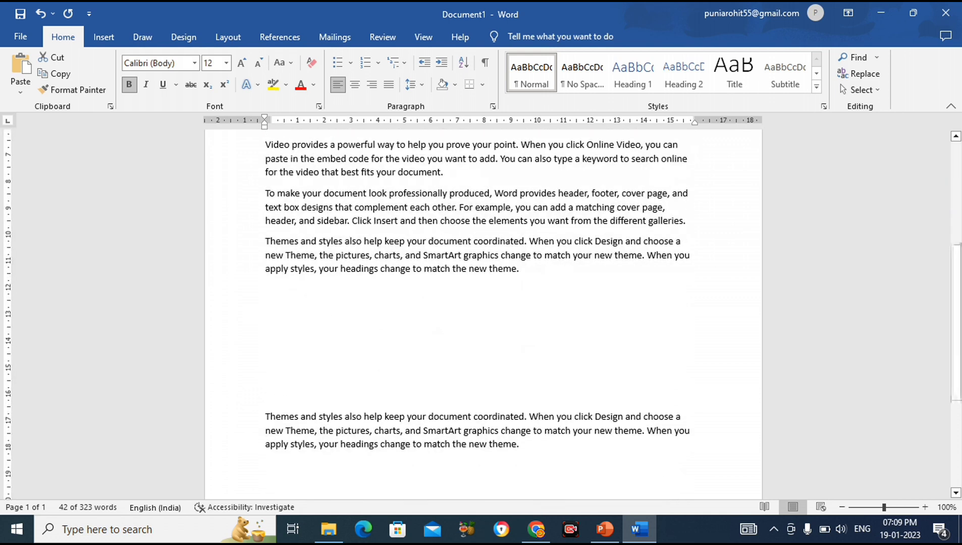
left_click(271, 332)
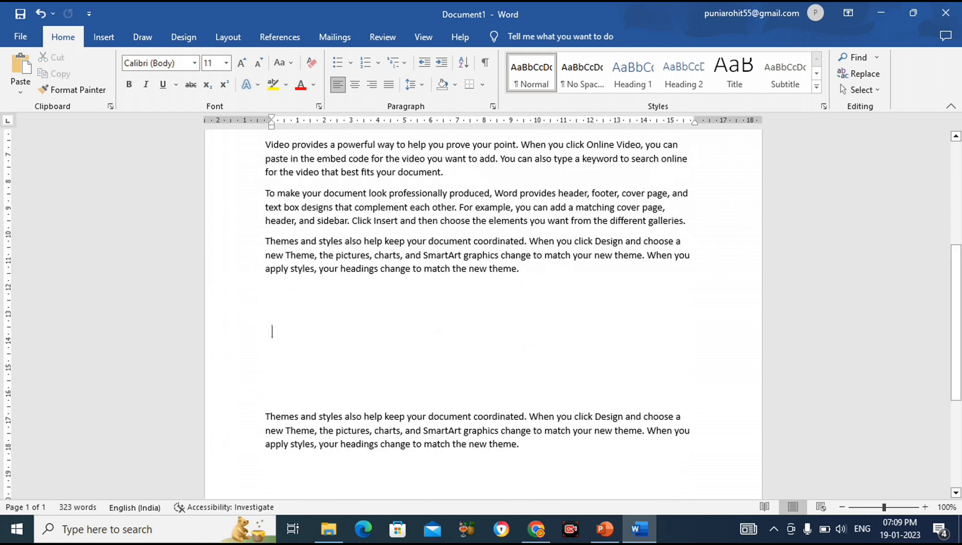
key("ctrl+v")
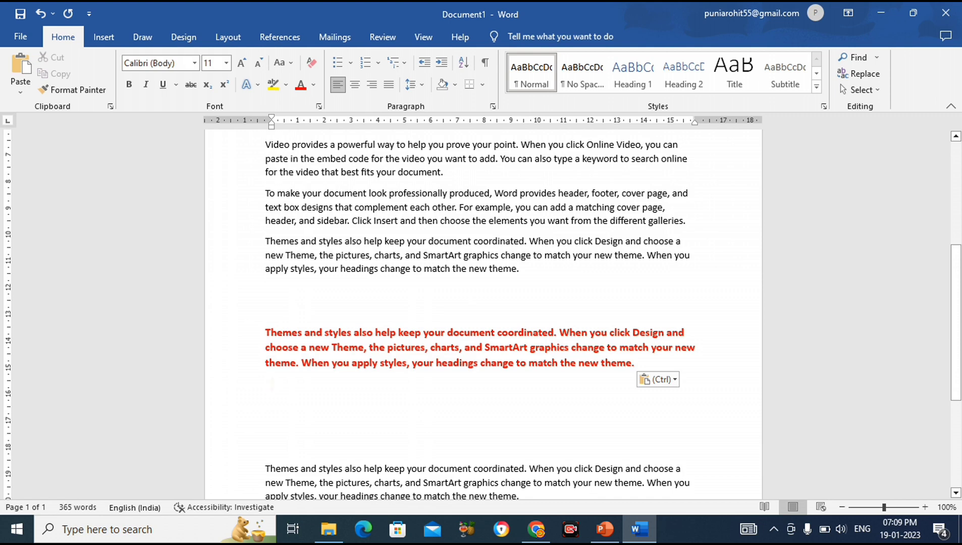
Switch the newly pasted red paragraph's paste option to Keep Text Only
left_click_drag(956, 323, 955, 220)
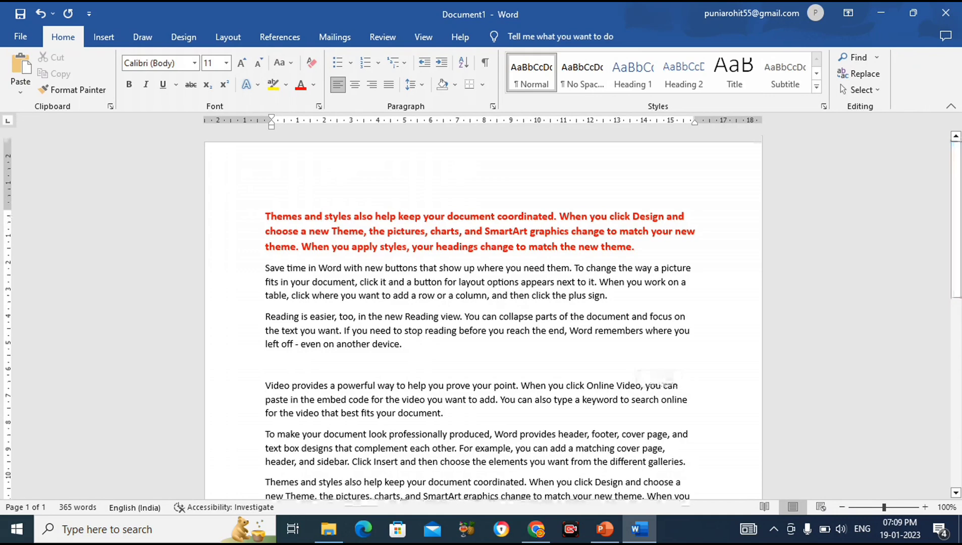
left_click_drag(265, 230, 559, 247)
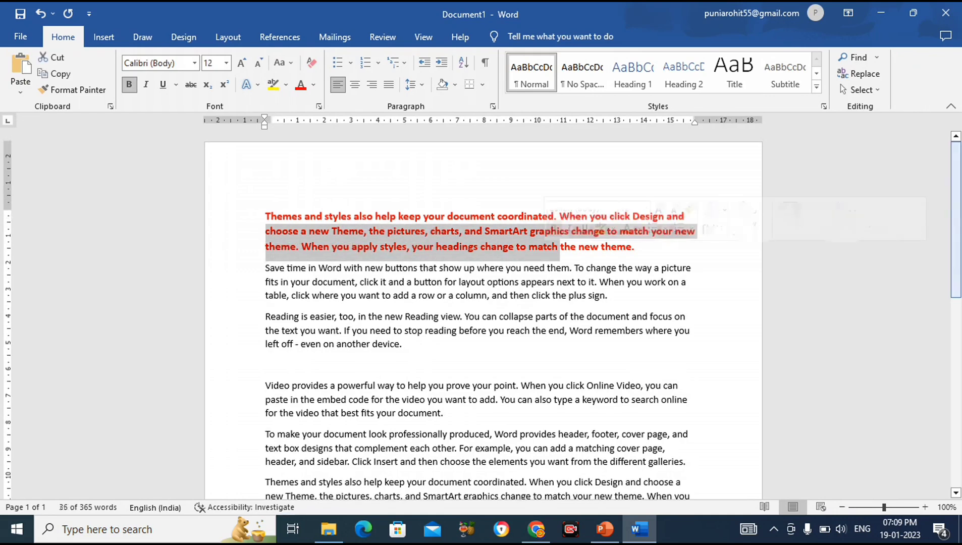
left_click_drag(955, 220, 956, 336)
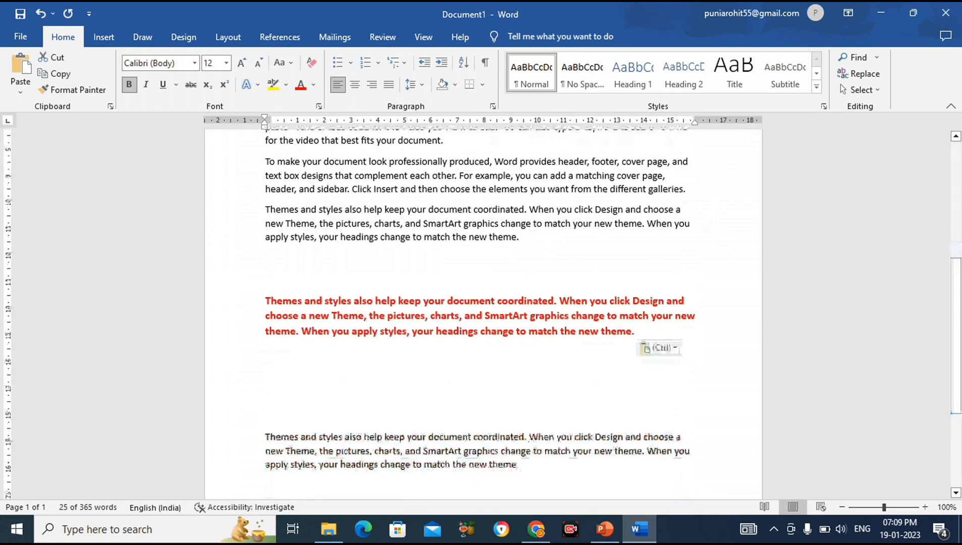
left_click_drag(266, 300, 633, 331)
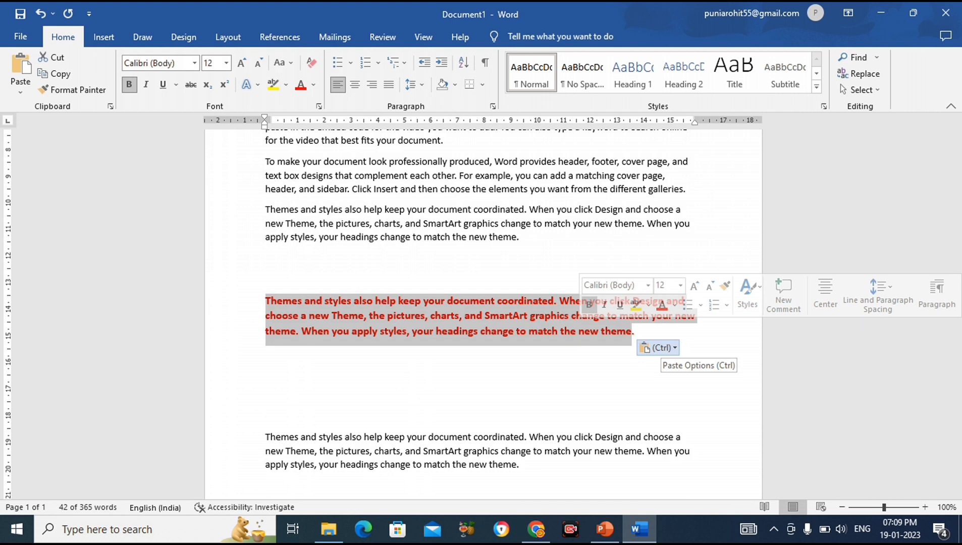
left_click(657, 348)
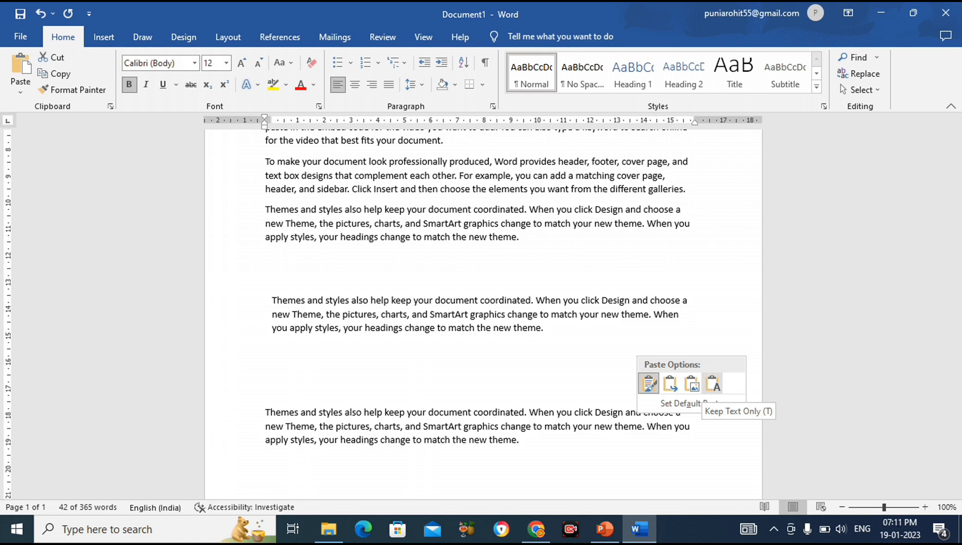
left_click(713, 384)
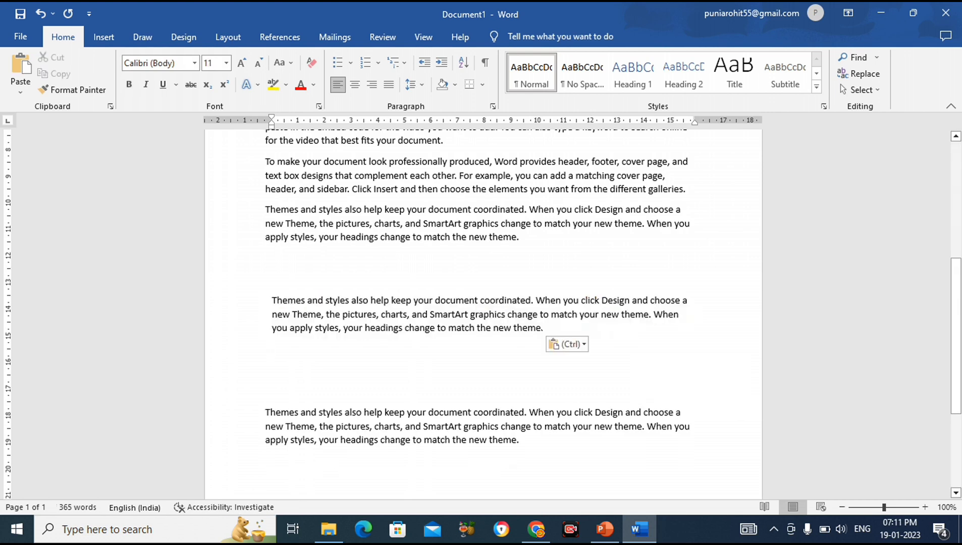
Highlight the plain "Themes and styles" copies for comparison and reapply Keep Text Only to the middle one
left_click_drag(265, 210, 520, 237)
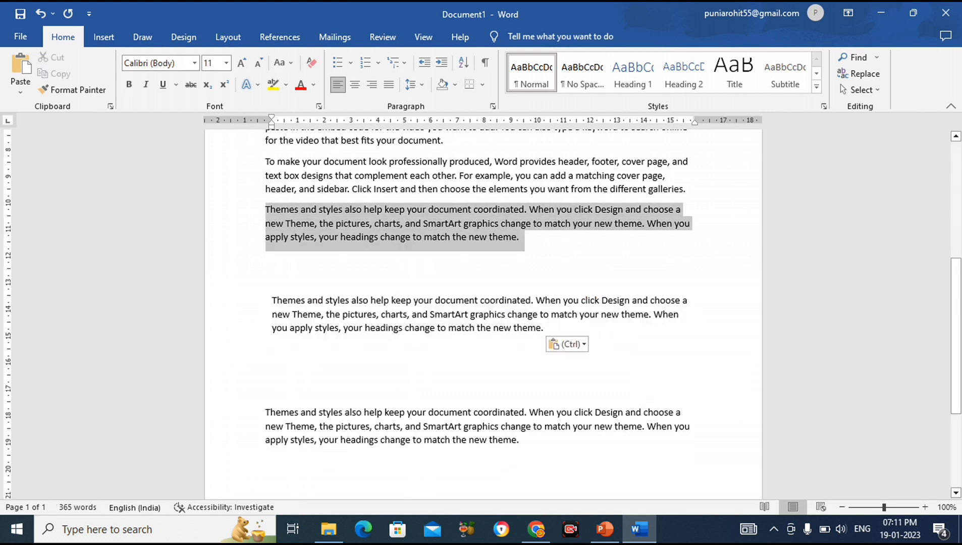
left_click(272, 300)
left_click_drag(272, 300, 547, 331)
left_click(272, 370)
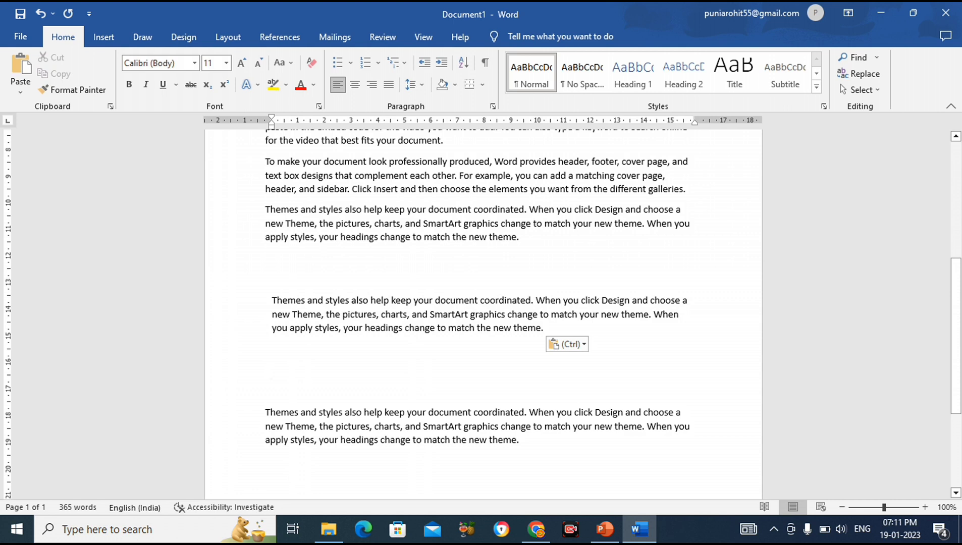
key("ctrl")
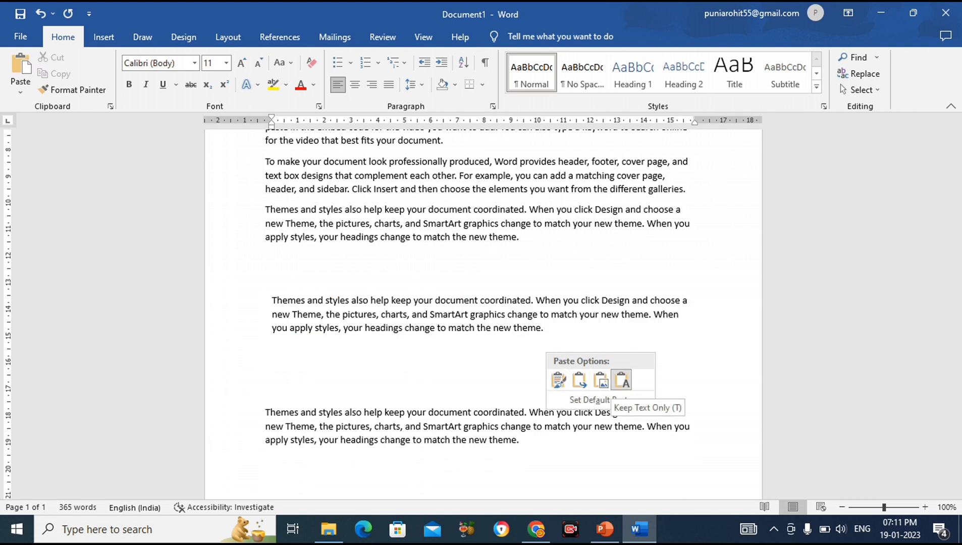
left_click(622, 380)
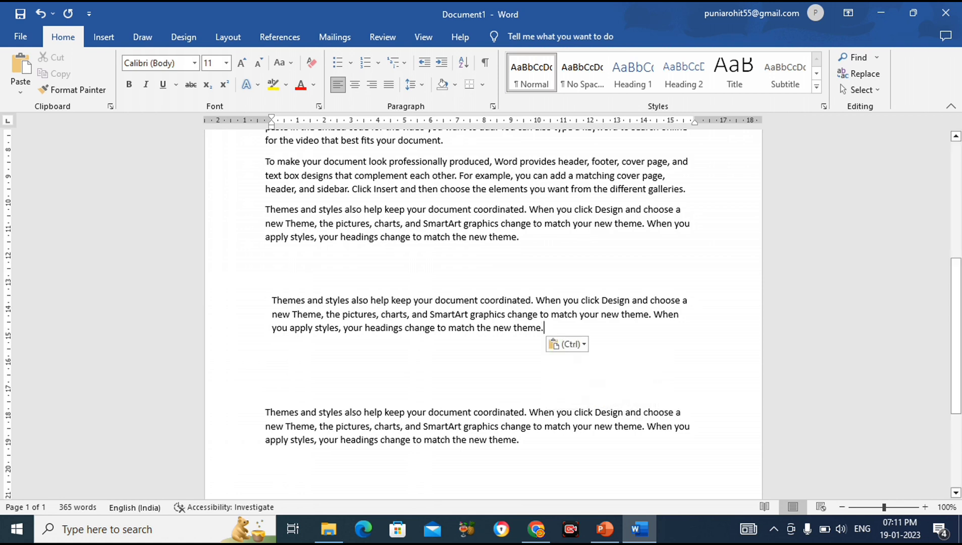
left_click_drag(272, 300, 547, 329)
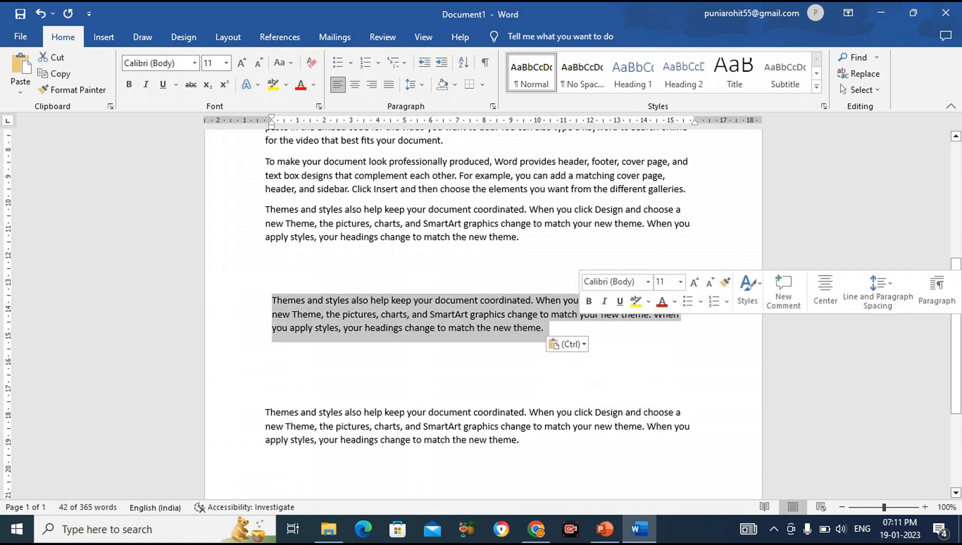
Remove the blank lines below and above the text-only "Themes and styles" copy
left_click(544, 328)
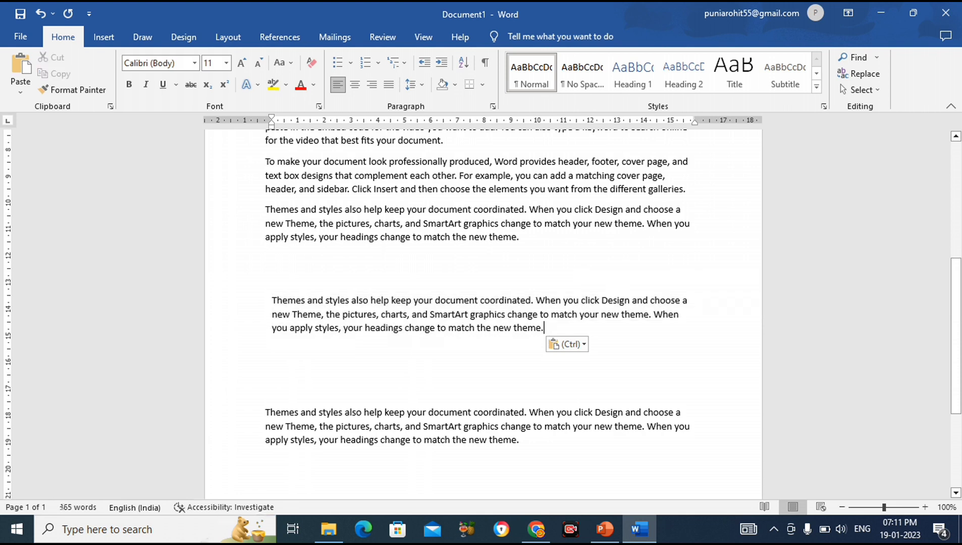
key("Delete")
key("Delete")
key("Delete")
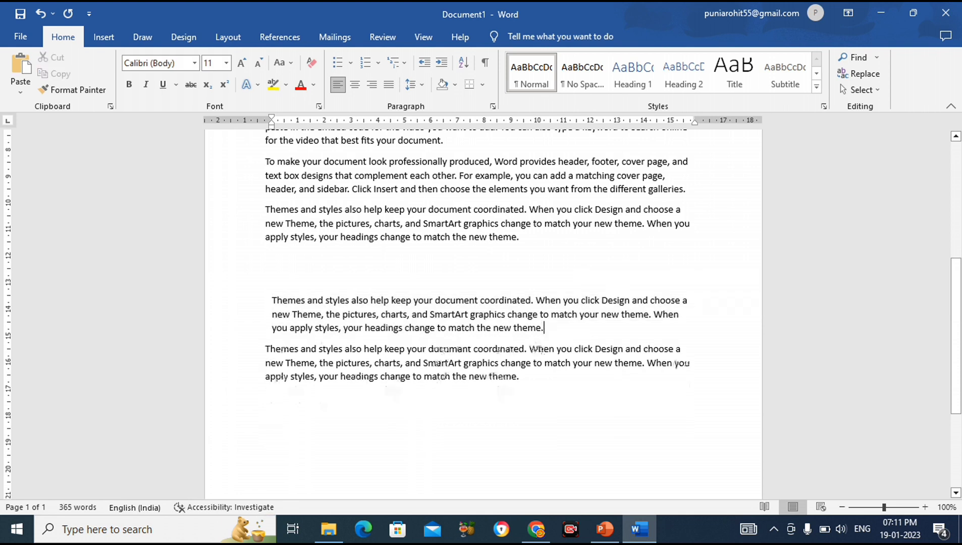
left_click(519, 237)
key("Delete")
key("Delete")
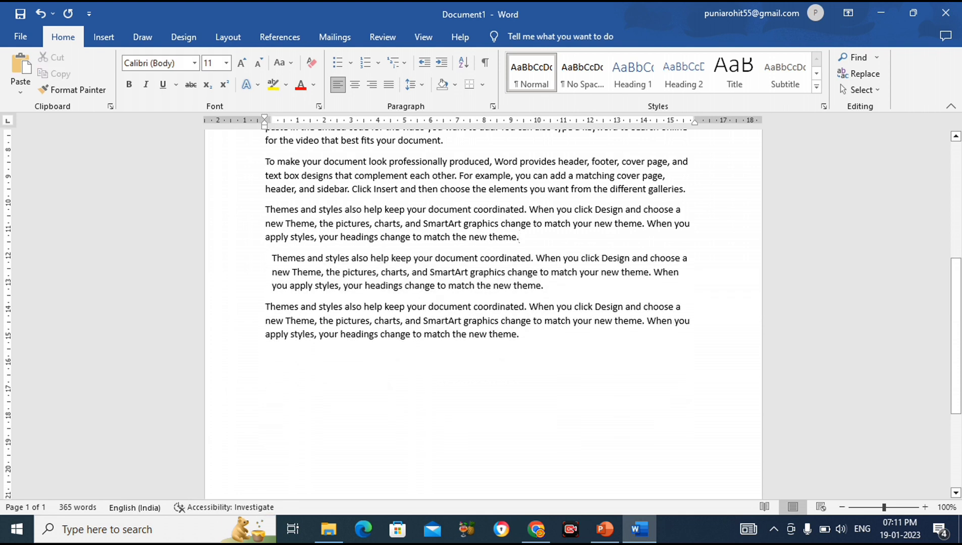
Apply italic and underline to the red "Themes and styles" paragraph at the start of the document
left_click_drag(955, 336, 955, 218)
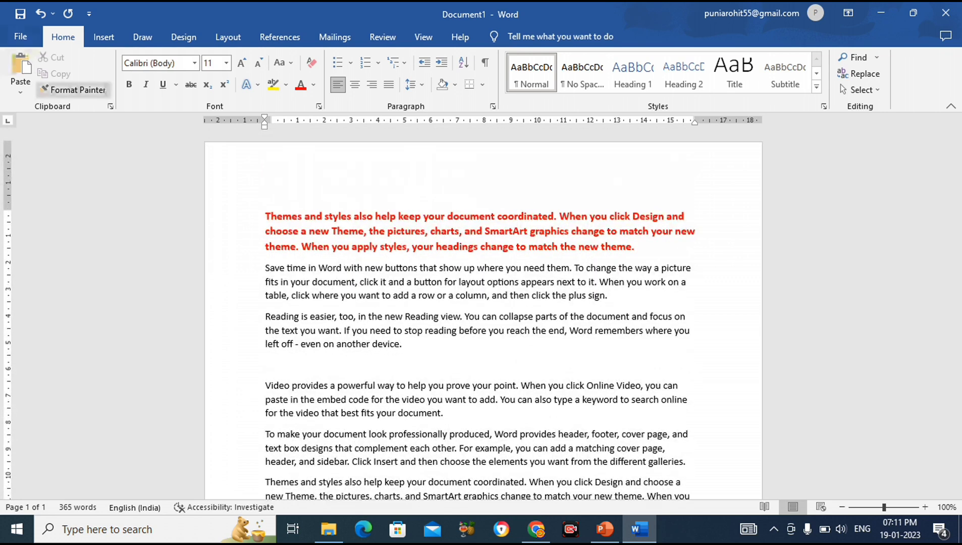
left_click(70, 89)
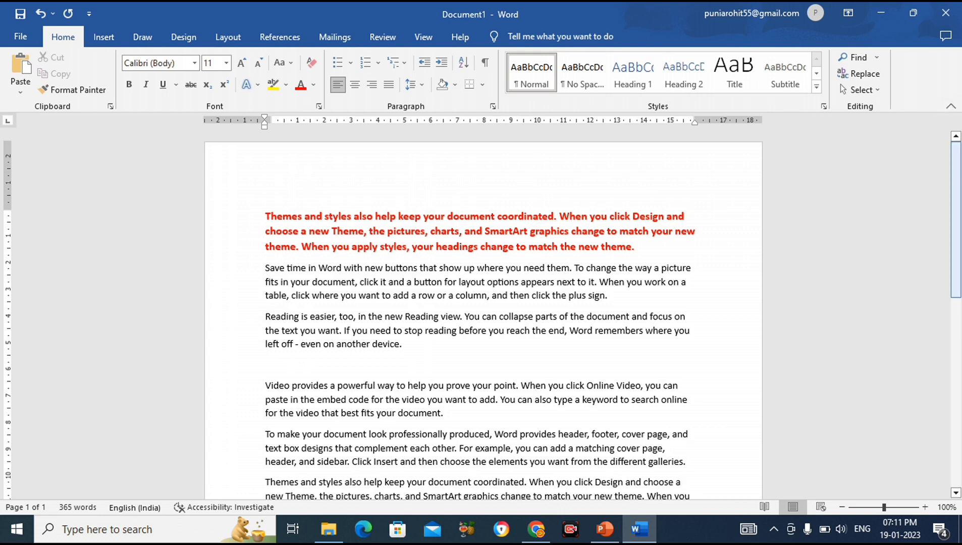
mouse_move(955, 220)
left_mouse_down()
mouse_move(955, 316)
mouse_move(955, 219)
left_mouse_up()
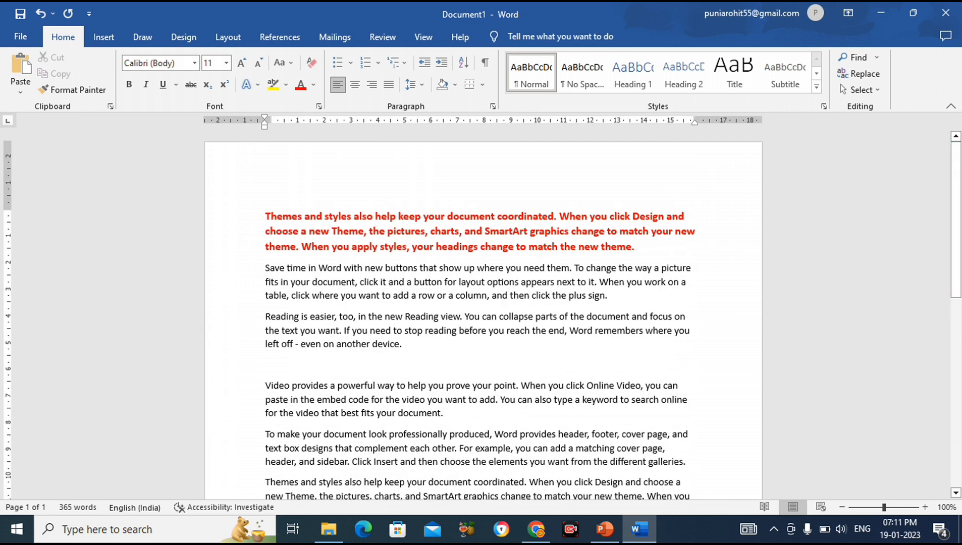
left_click(266, 216)
left_click_drag(266, 216, 640, 247)
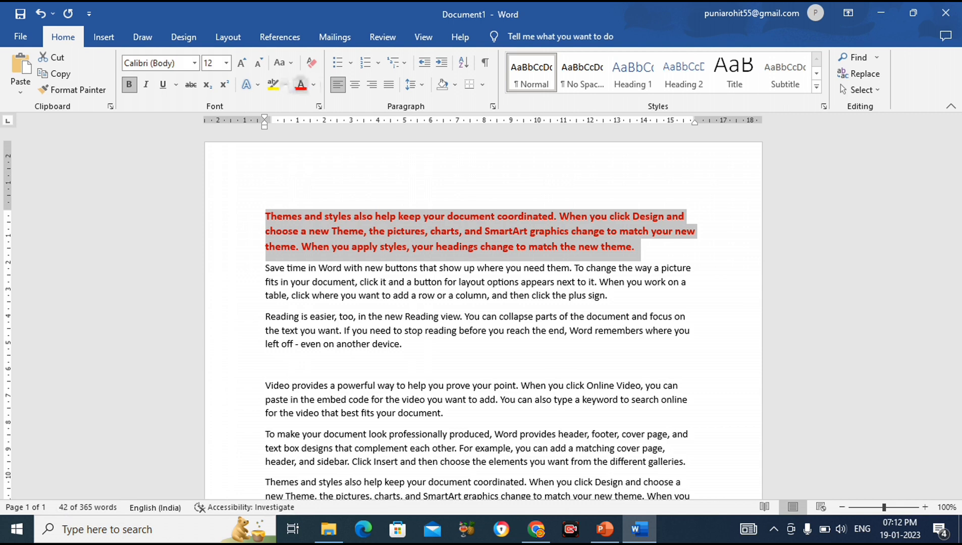
left_click(146, 85)
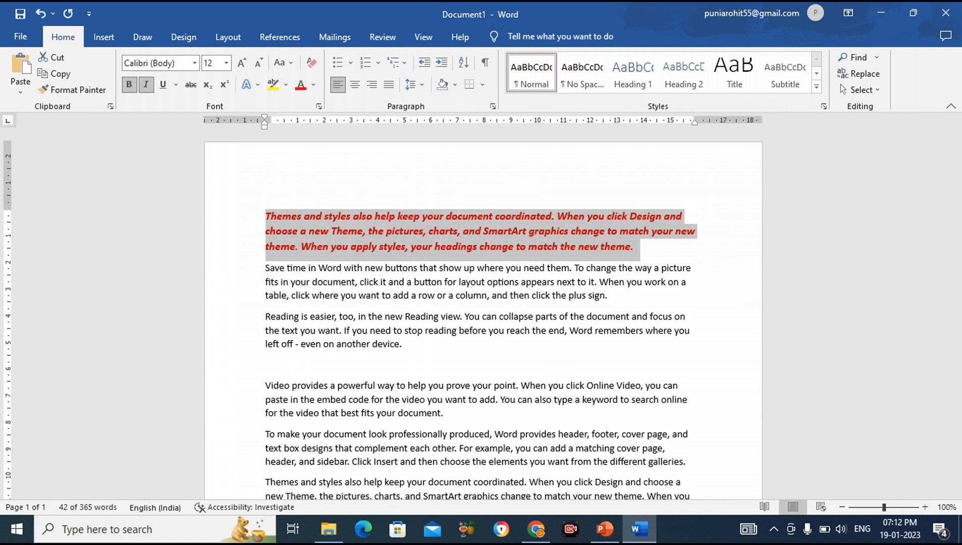
left_click(163, 84)
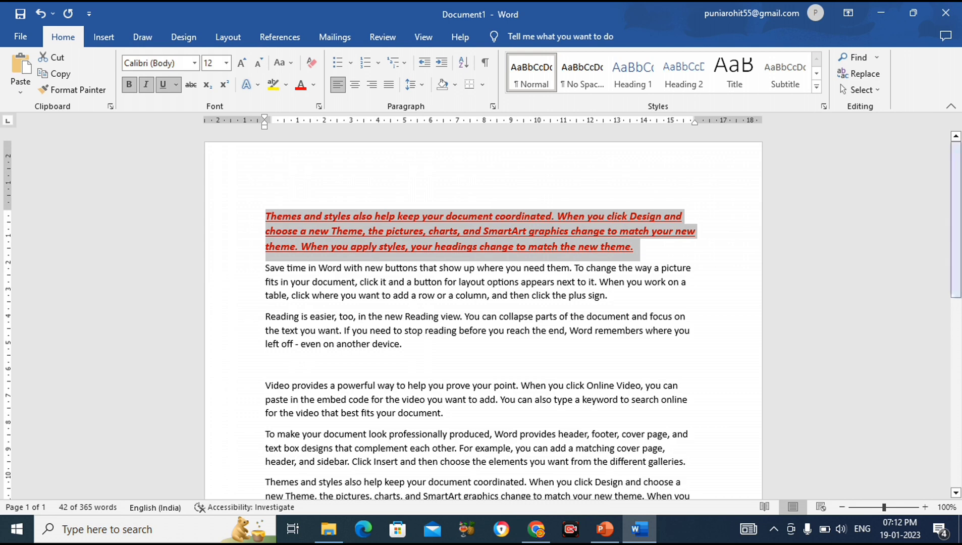
Highlight the plain "Video provides" paragraph to compare it with the formatted first paragraph
scroll(480, 315, "down", 2)
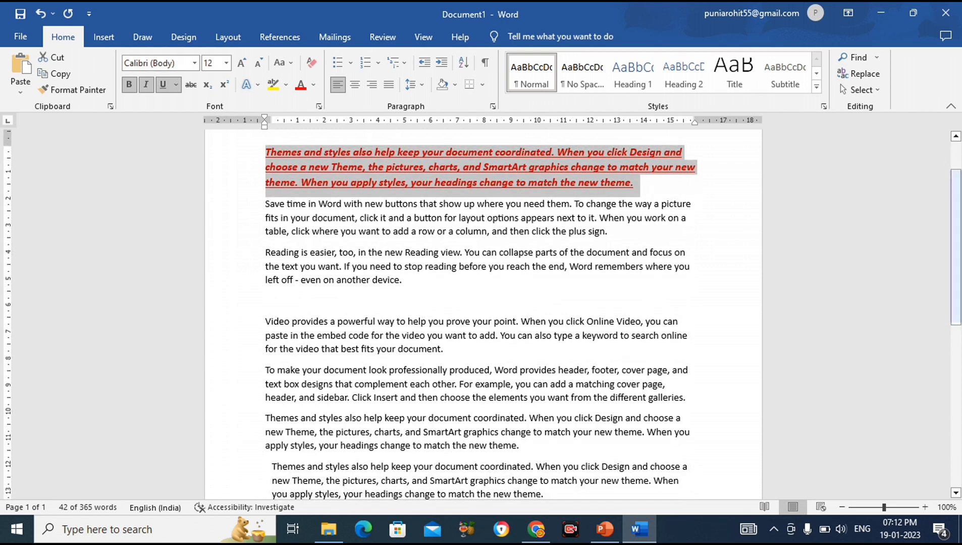
scroll(481, 313, "down", 2)
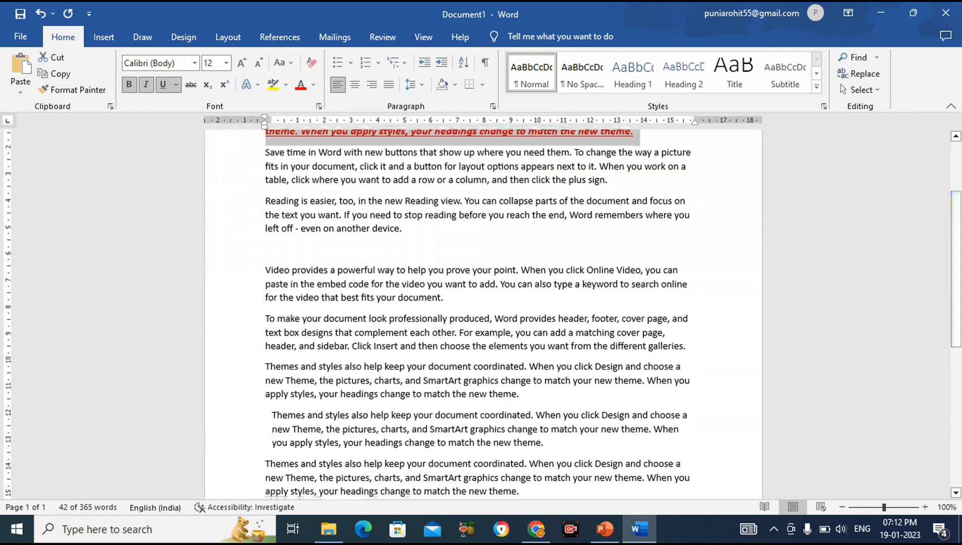
left_click_drag(266, 271, 516, 300)
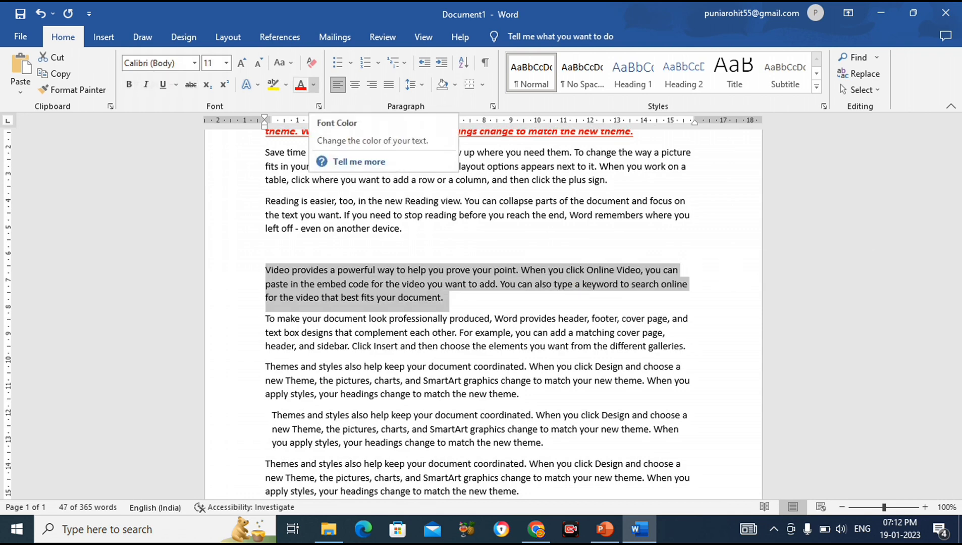
scroll(483, 313, "up", 3)
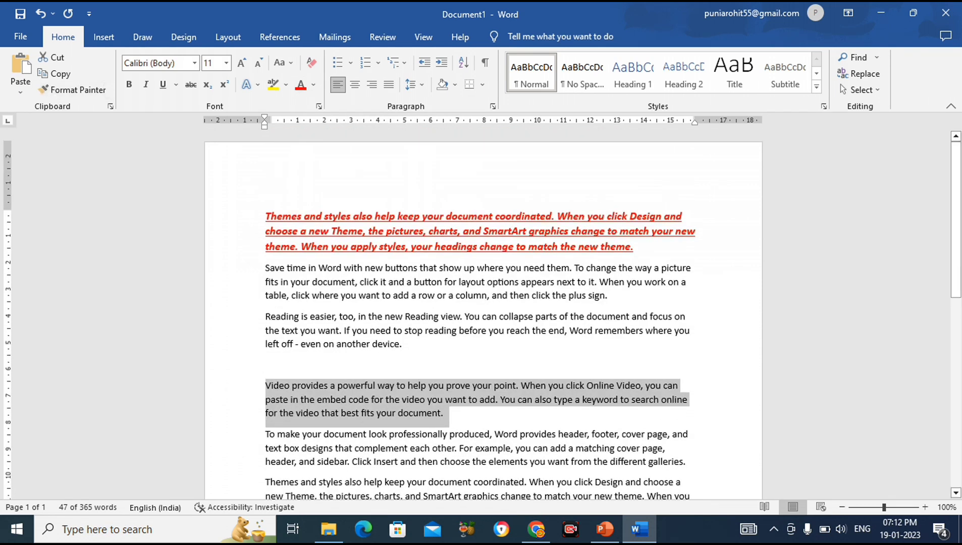
Copy the formatting of the red "Themes and styles" paragraph onto the "Reading is easier" paragraph with Format Painter
left_click_drag(265, 216, 638, 247)
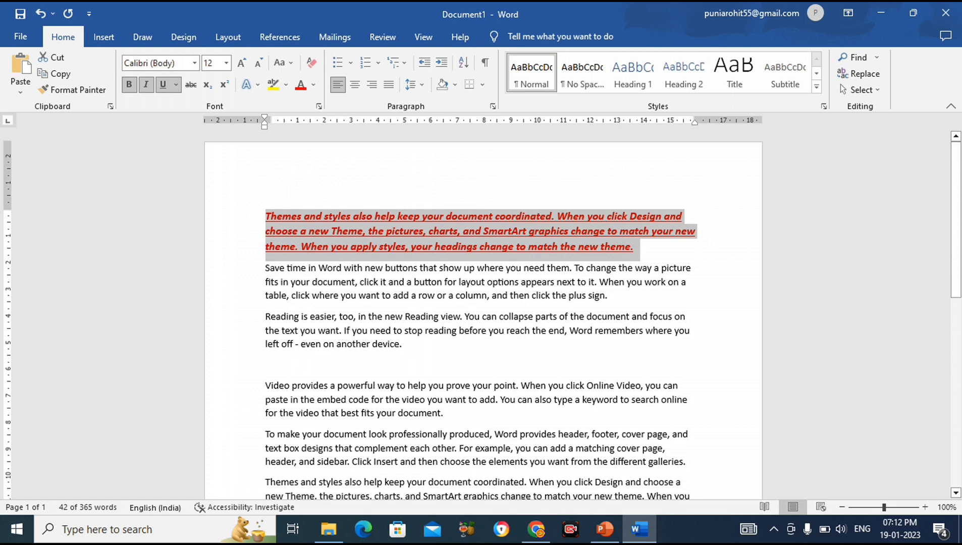
left_click(408, 267)
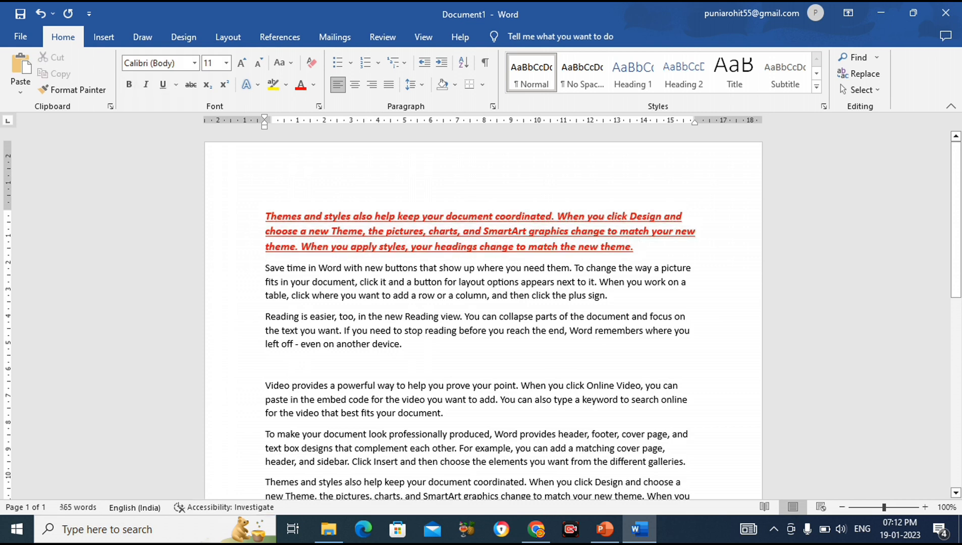
left_click_drag(265, 216, 637, 248)
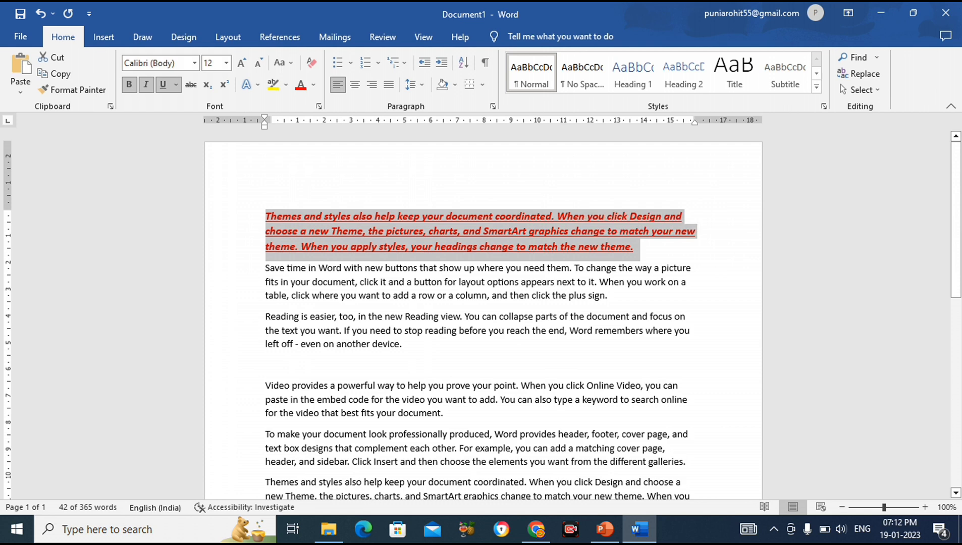
left_click(73, 90)
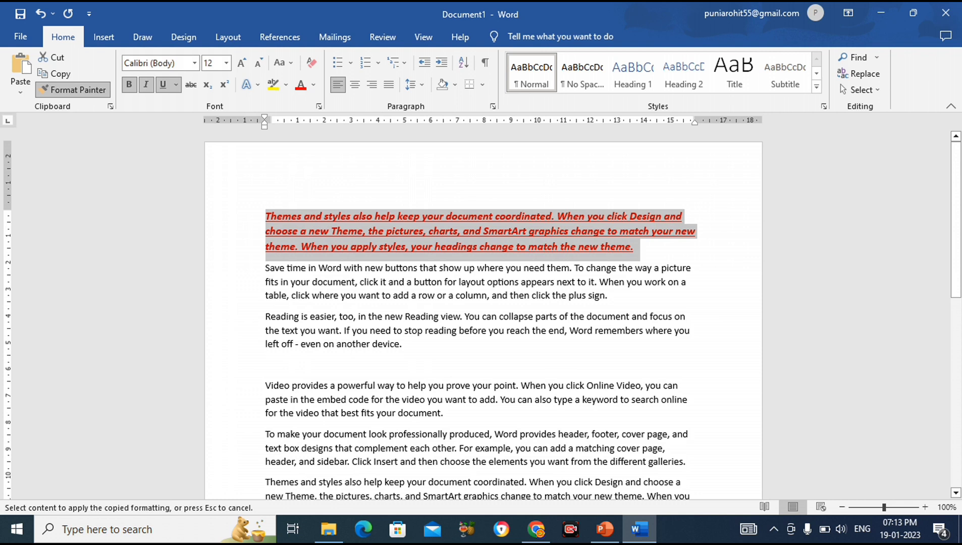
left_click_drag(265, 317, 406, 348)
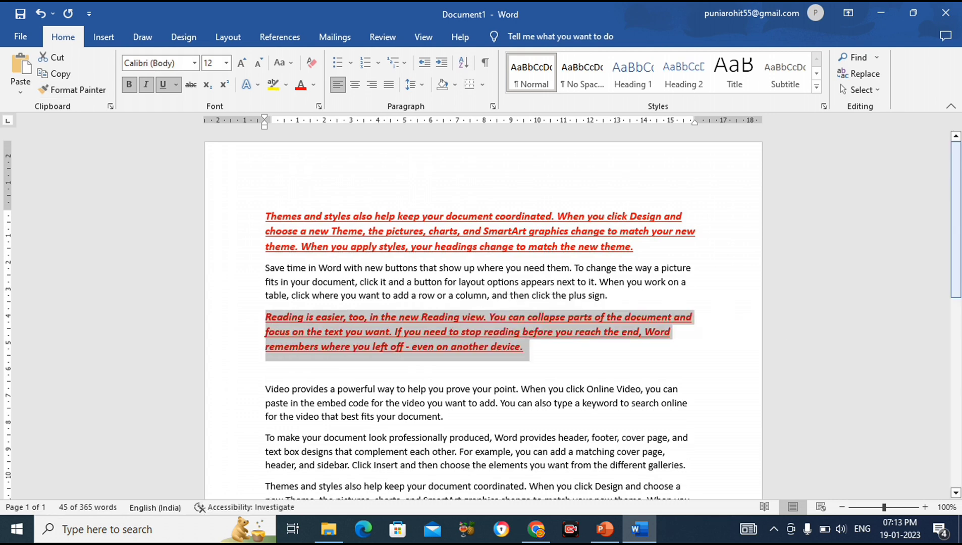
scroll(482, 313, "down", 3)
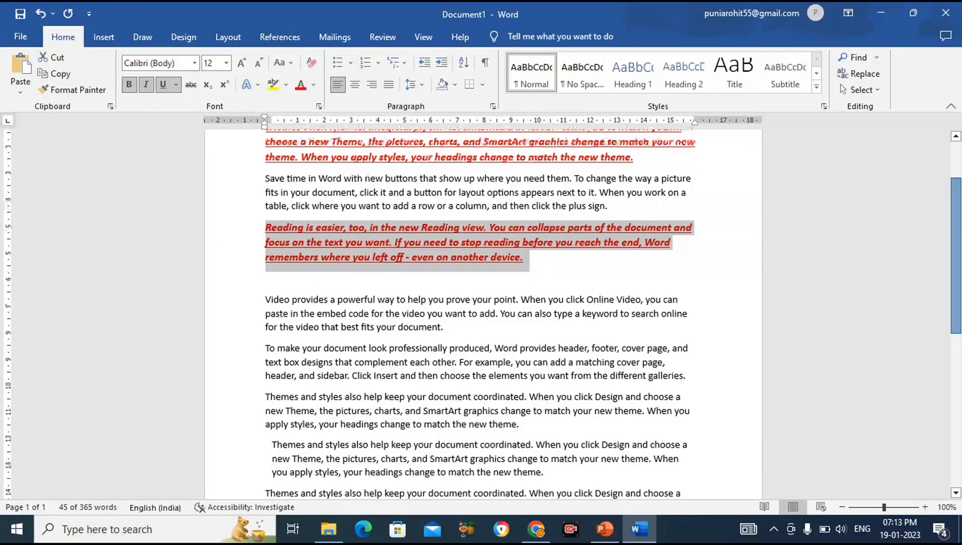
scroll(483, 312, "up", 3)
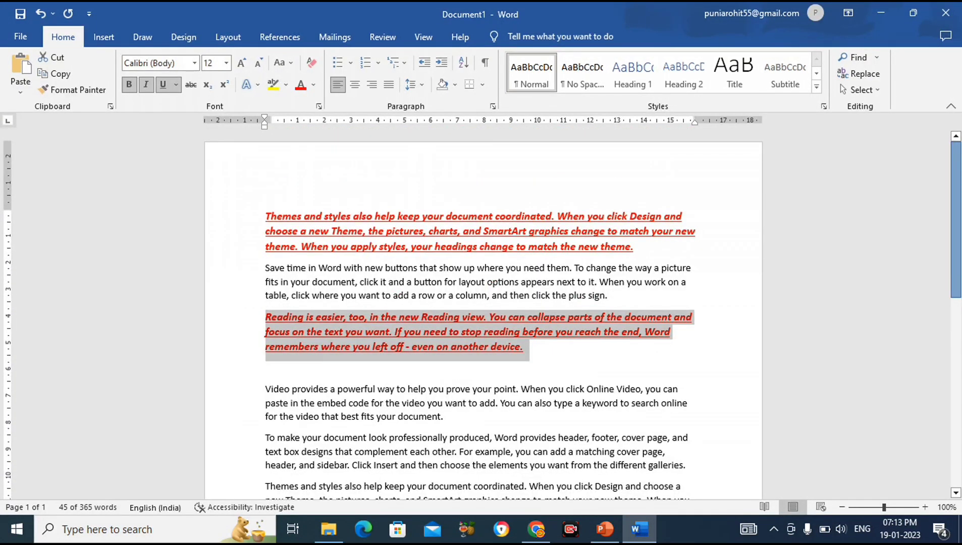
scroll(482, 313, "down", 2)
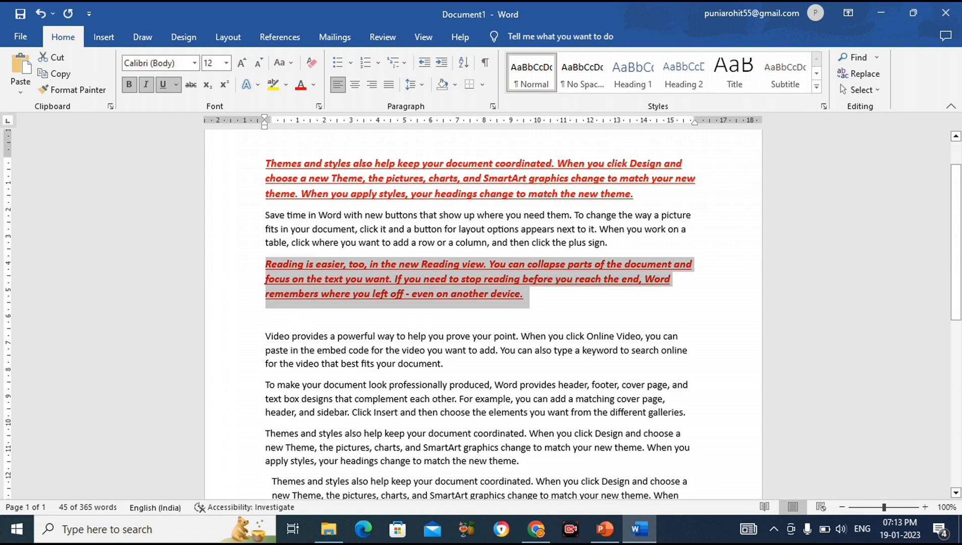
left_click(524, 294)
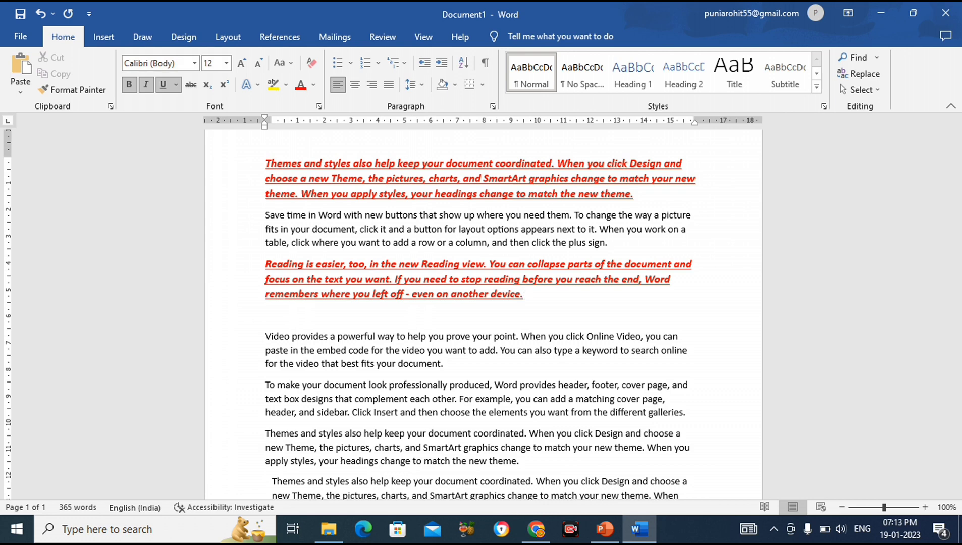
Make the "Video provides" paragraph bold and set its font to Corbel
scroll(482, 321, "down", 3)
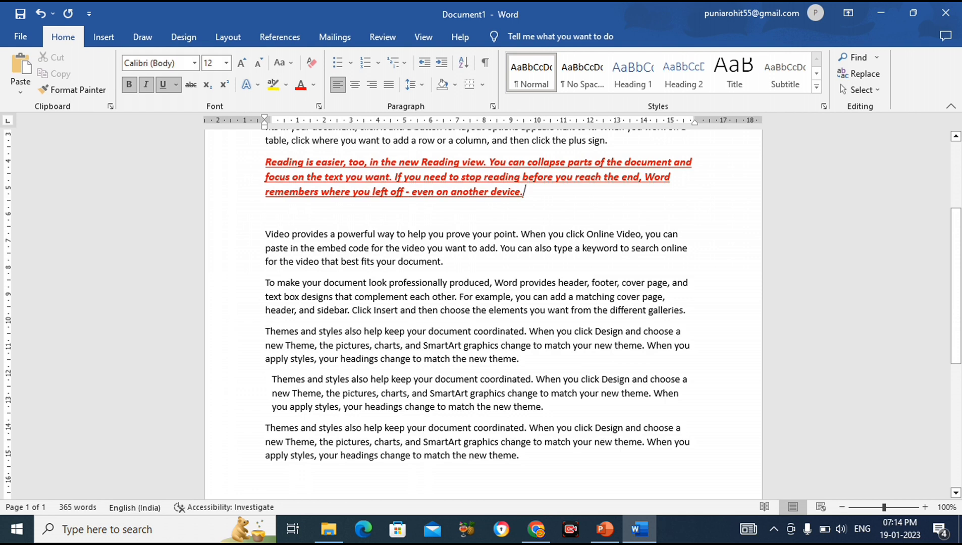
left_click_drag(265, 234, 446, 265)
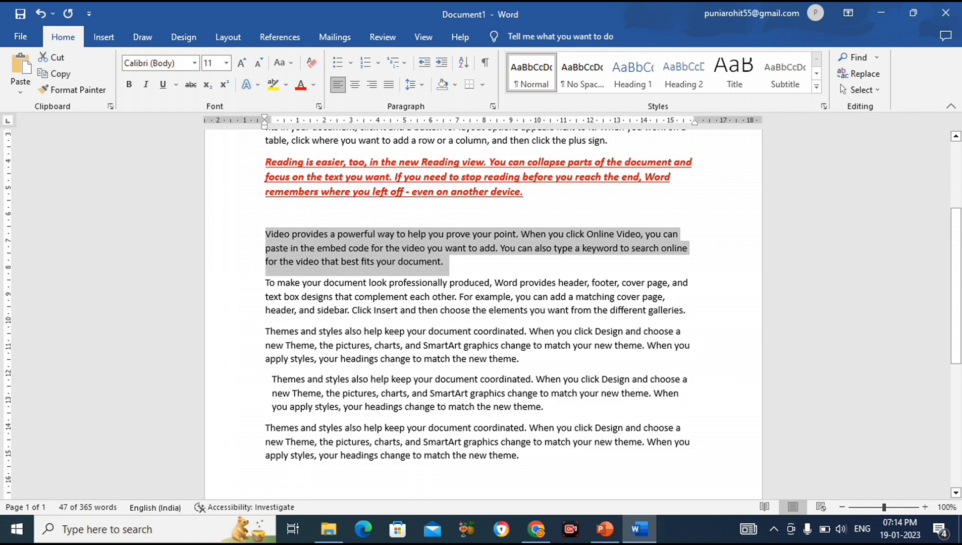
key("ctrl+b")
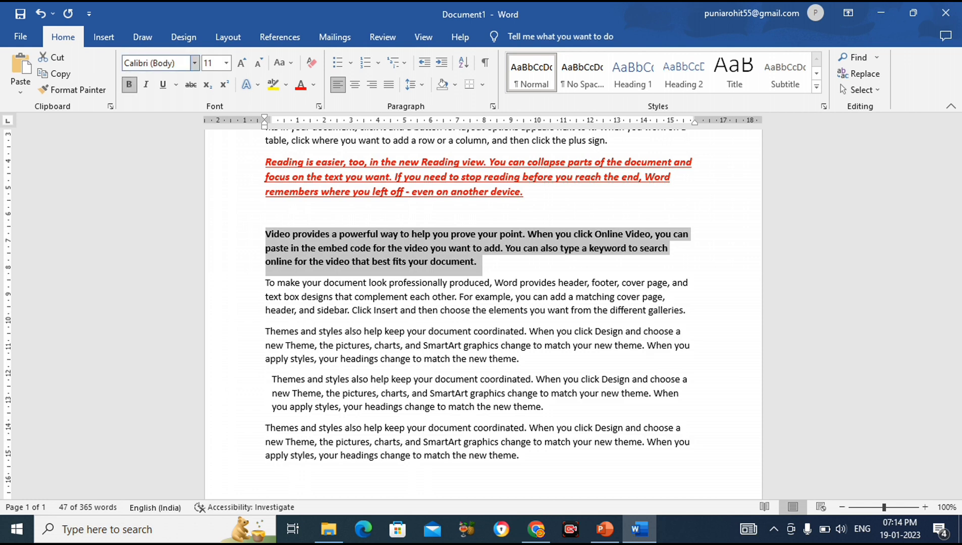
left_click(195, 63)
left_click(194, 63)
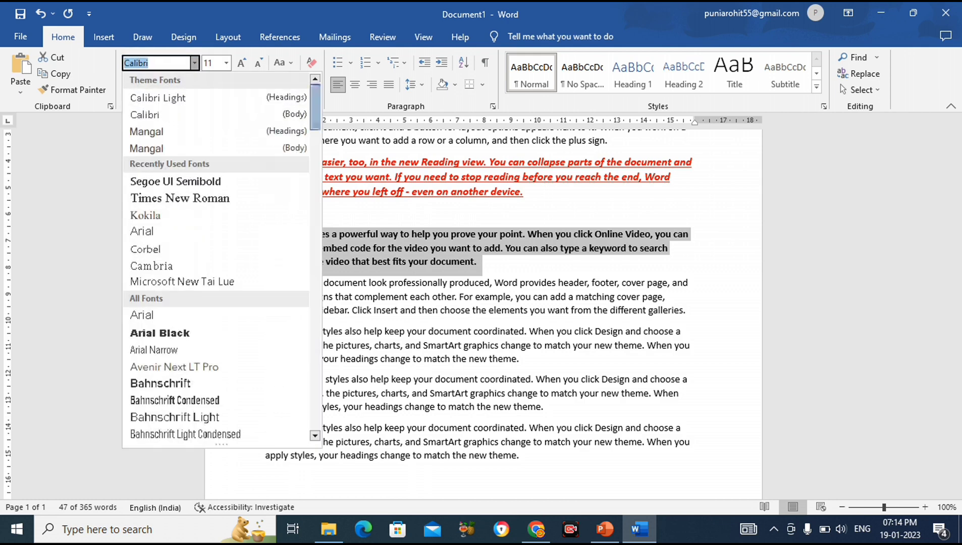
scroll(216, 257, "down", 2)
scroll(216, 258, "down", 1)
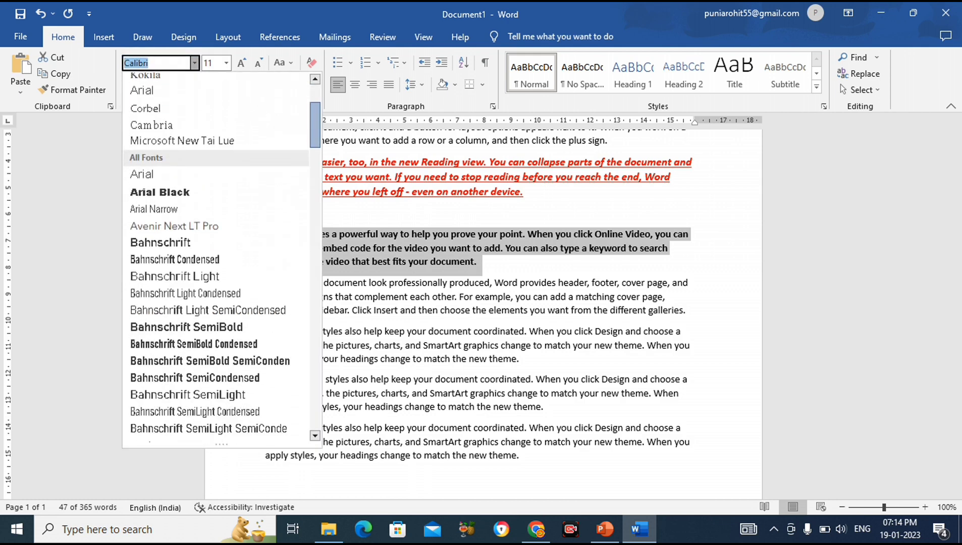
left_click_drag(314, 126, 315, 125)
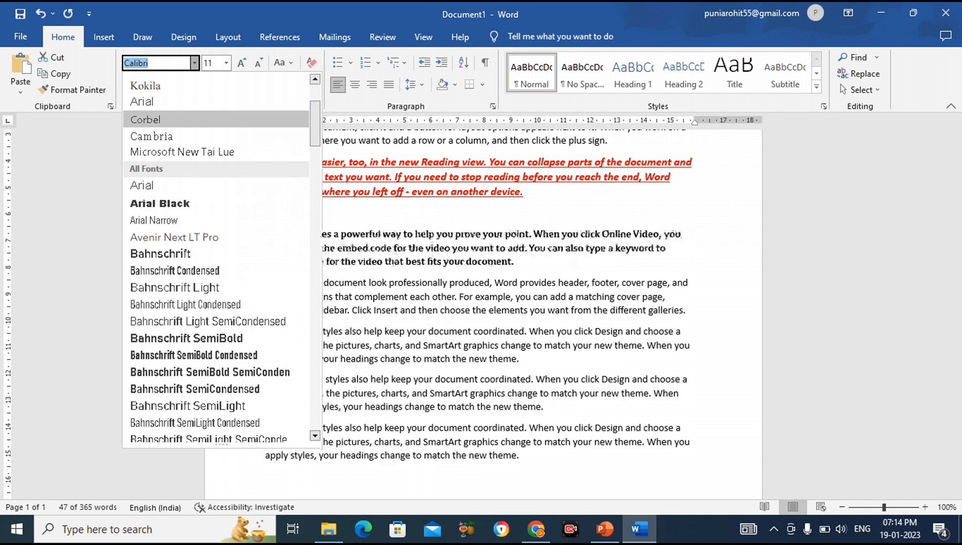
left_click(151, 119)
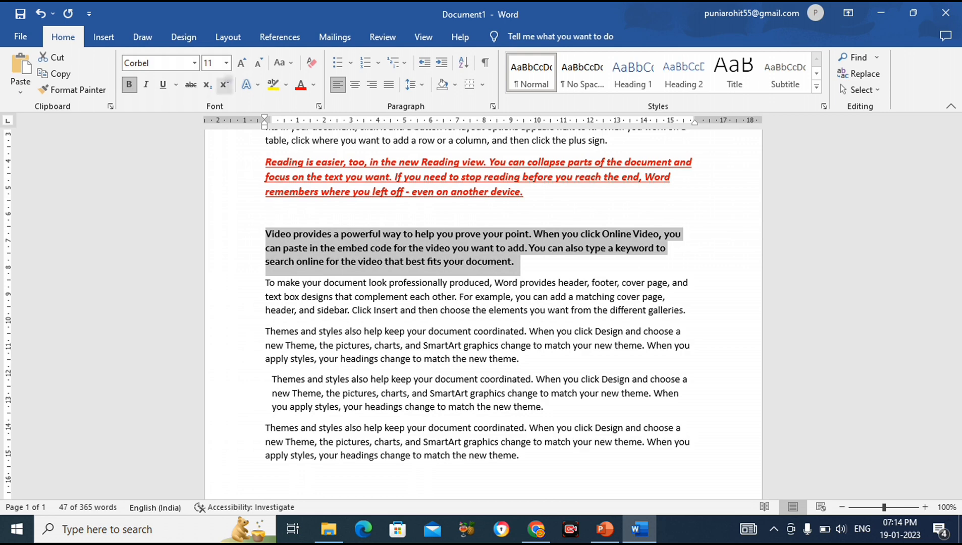
Set the "Video provides" paragraph to font size 14 and apply italic and underline to it
left_click(226, 63)
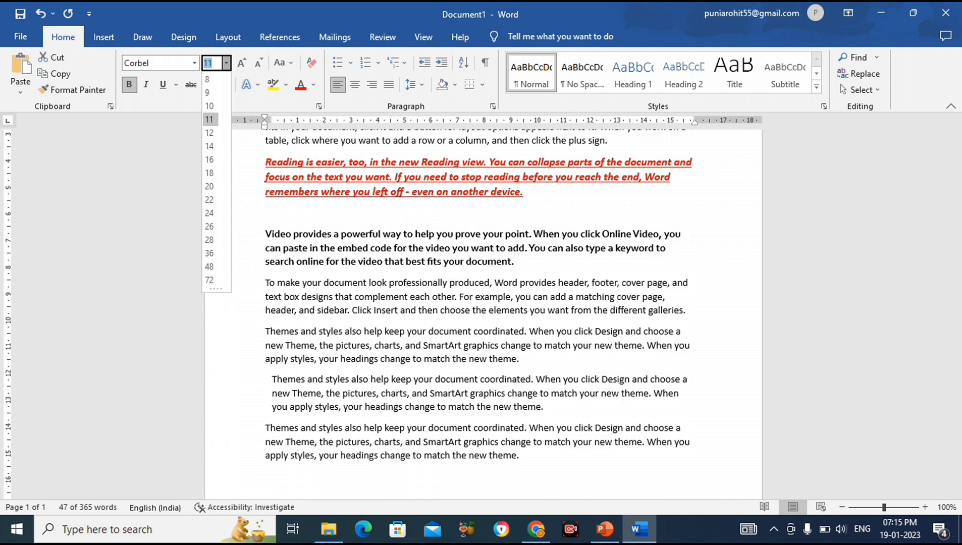
left_click(209, 146)
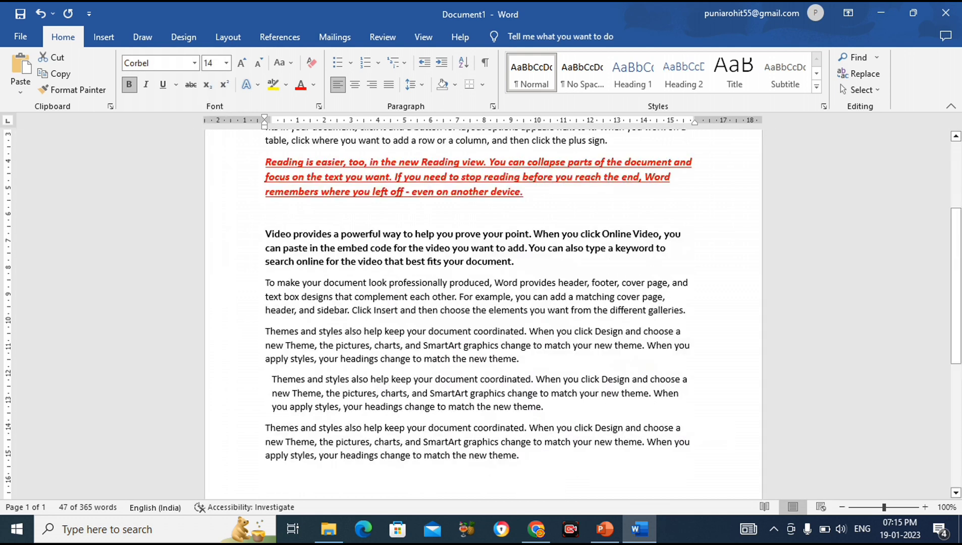
left_click(377, 271)
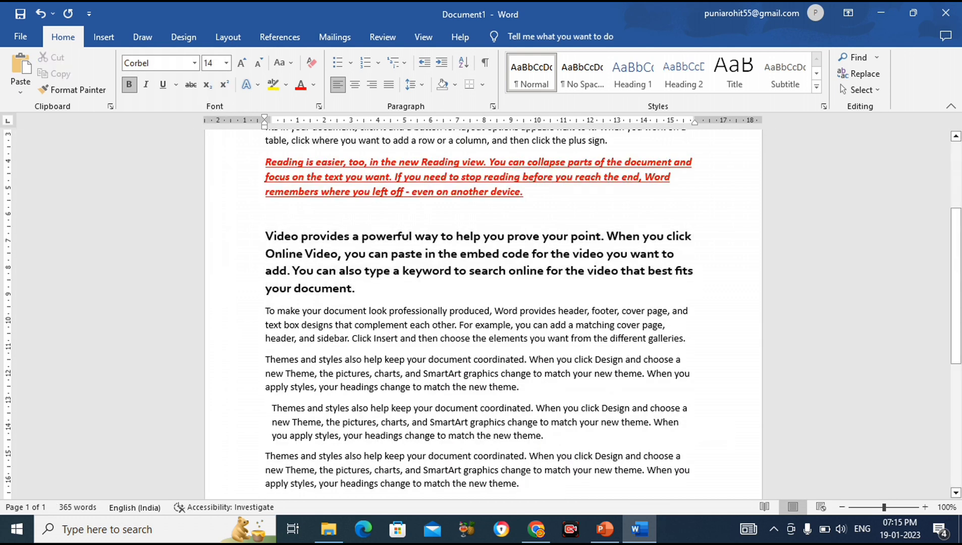
triple_click(376, 270)
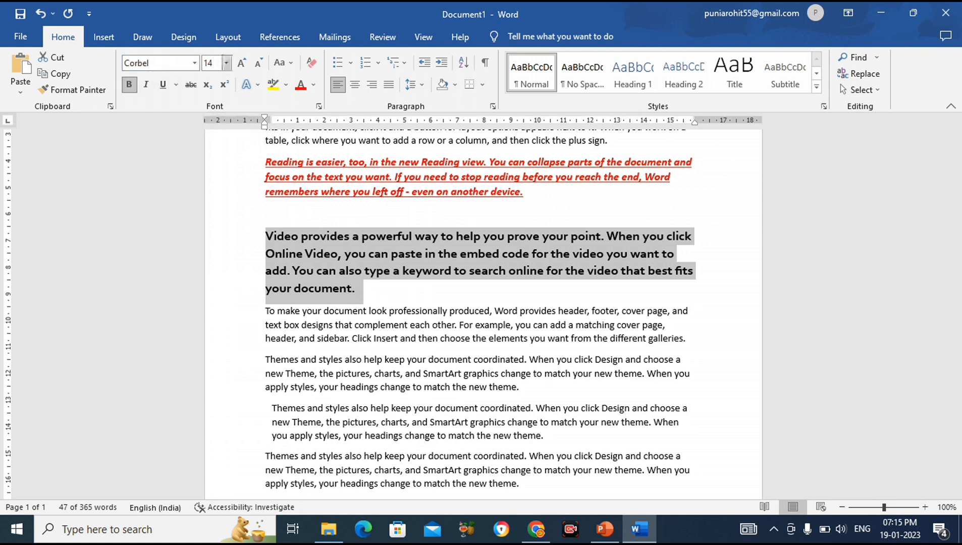
left_click(146, 84)
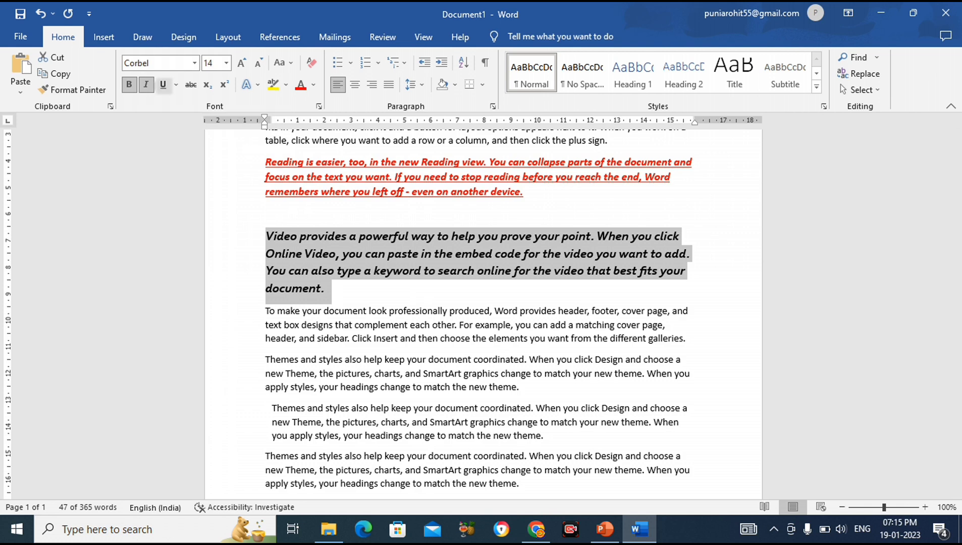
left_click(163, 84)
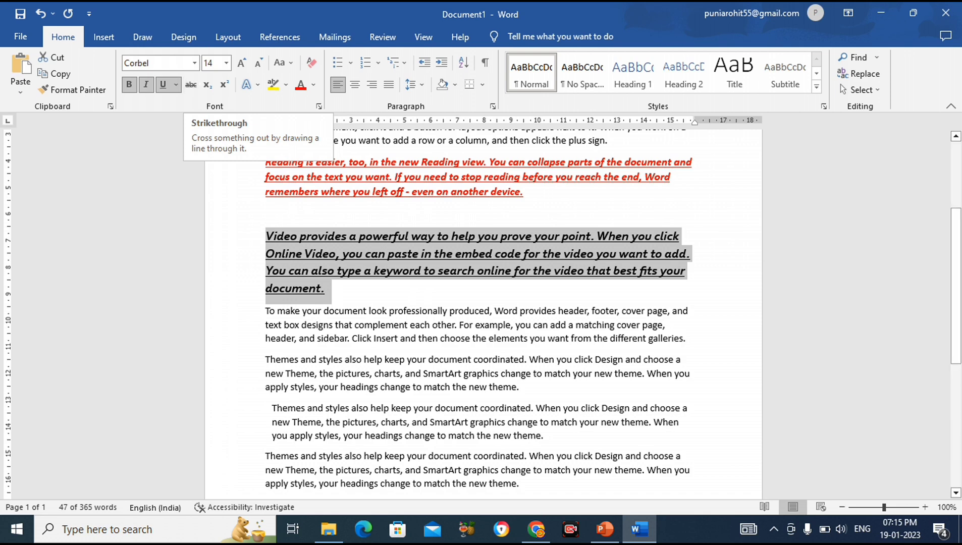
left_click(356, 269)
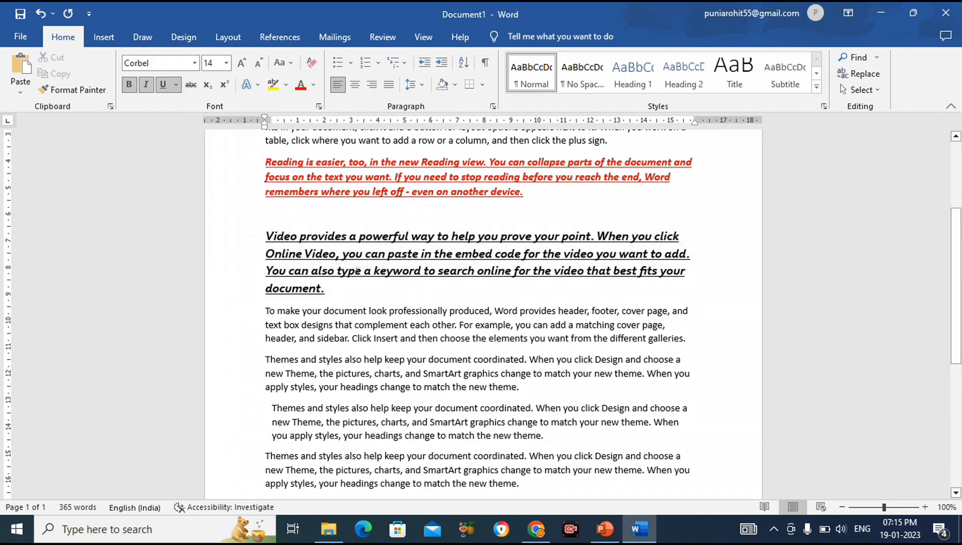
scroll(356, 270, "down", 3)
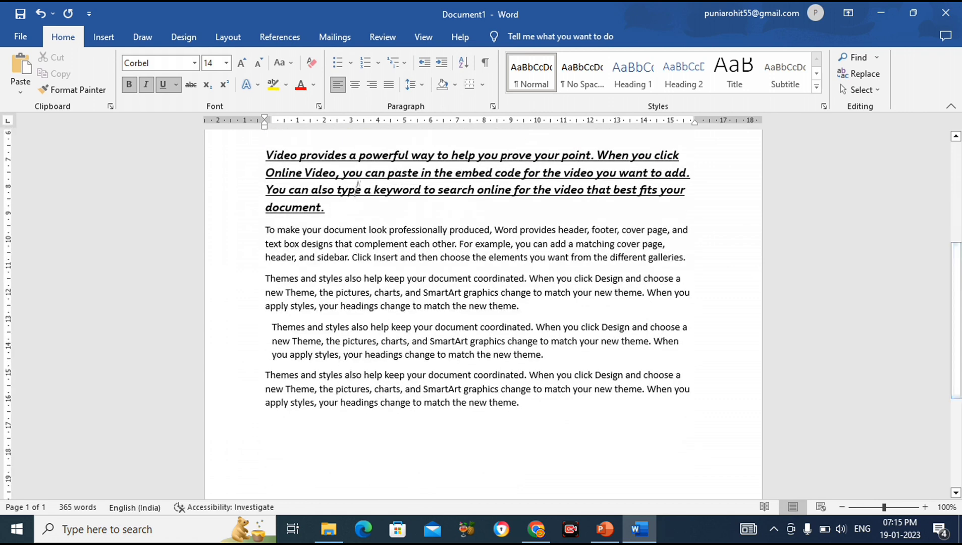
left_click_drag(265, 278, 528, 279)
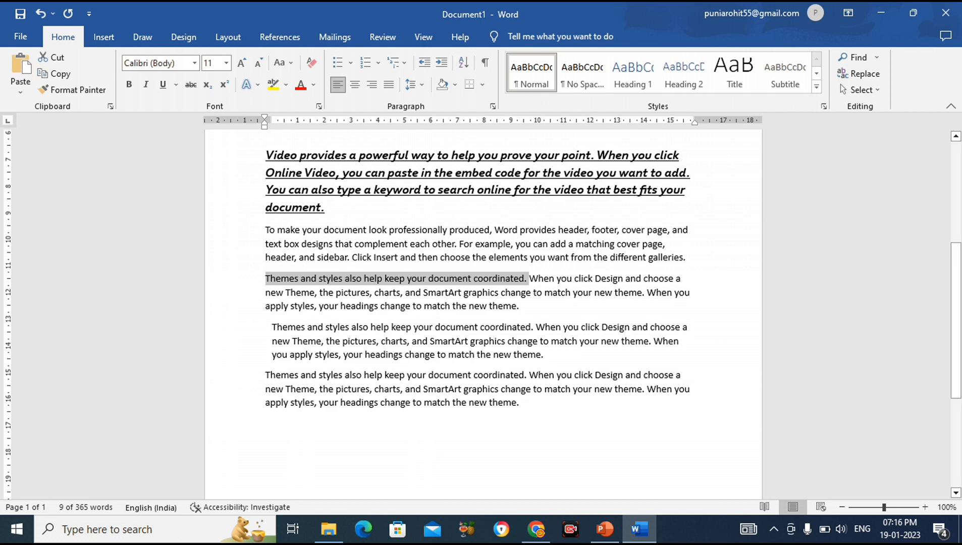
left_click(329, 354)
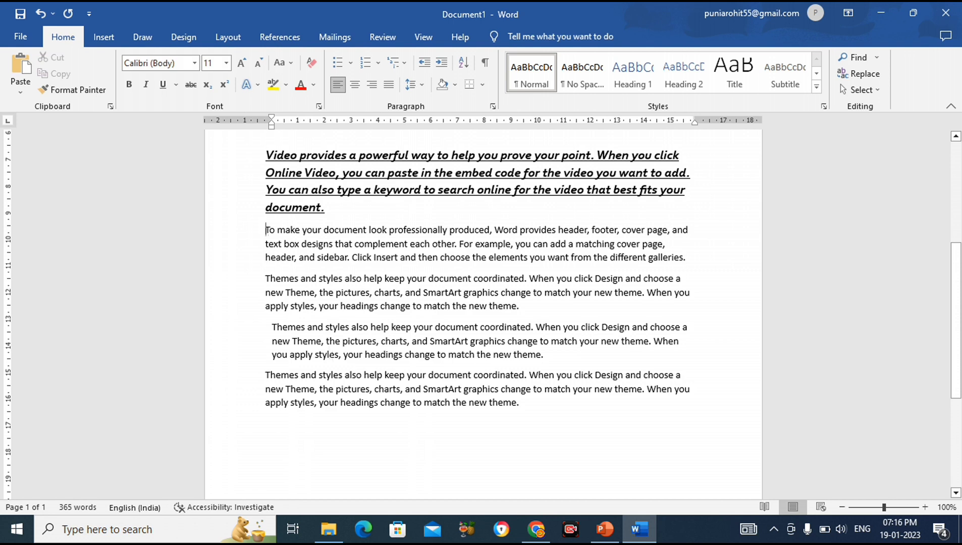
left_click_drag(266, 230, 454, 244)
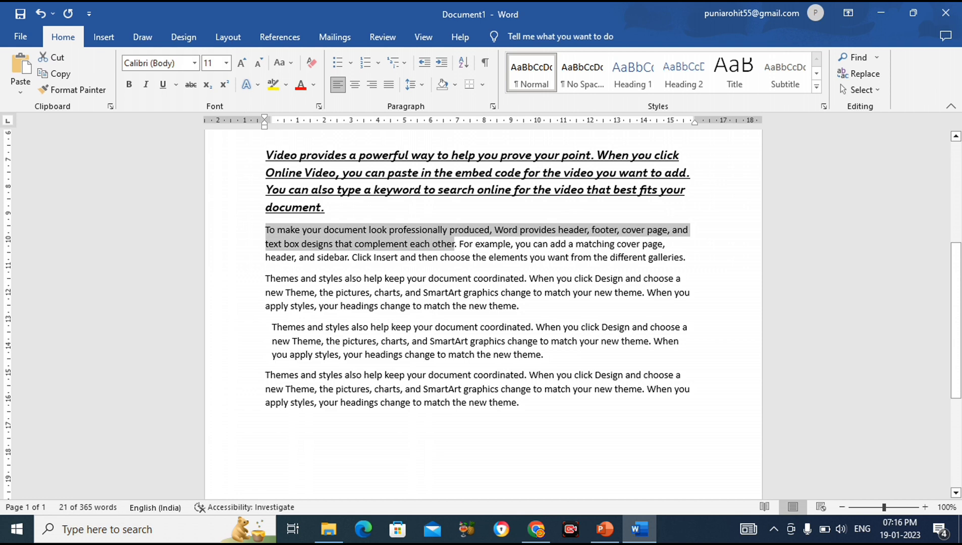
Apply strikethrough to the first sentence of the "To make your document" paragraph, from "To make" through "each other"
left_click(267, 230)
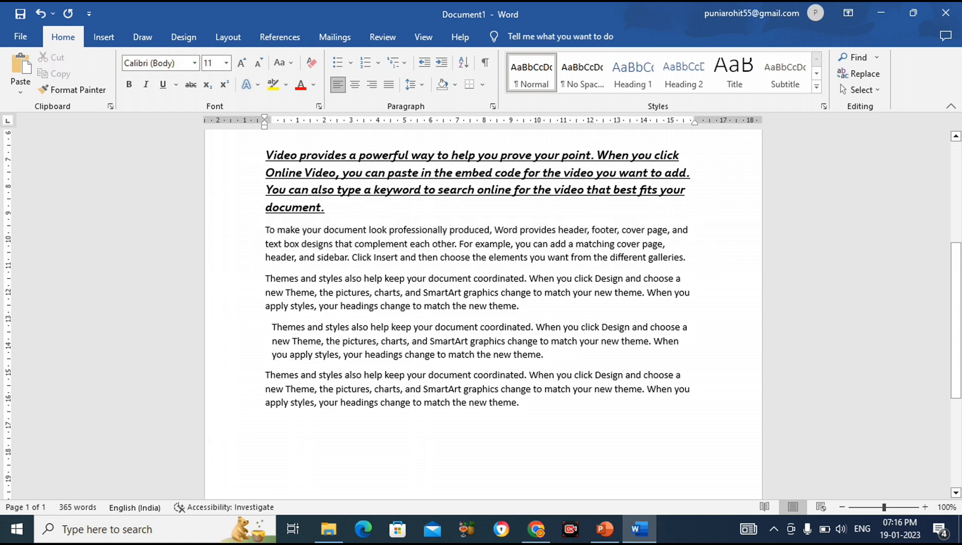
key("ctrl+shift+Right")
key("ctrl+shift+Right")
key("ctrl+shift+Right")
key("ctrl+shift+Right")
key("ctrl+shift+Right")
key("ctrl+shift+Right")
key("ctrl+shift+Right")
key("ctrl+shift+Right")
key("ctrl+shift+Right")
key("ctrl+shift+Right")
key("ctrl+shift+Right")
key("ctrl+shift+Right")
key("ctrl+shift+Right")
key("ctrl+shift+Right")
key("ctrl+shift+Right")
key("ctrl+shift+Right")
key("ctrl+shift+Right")
key("ctrl+shift+Right")
key("ctrl+shift+Right")
key("ctrl+shift+Right")
key("ctrl+shift+Right")
key("ctrl+shift+Right")
key("ctrl+shift+Right")
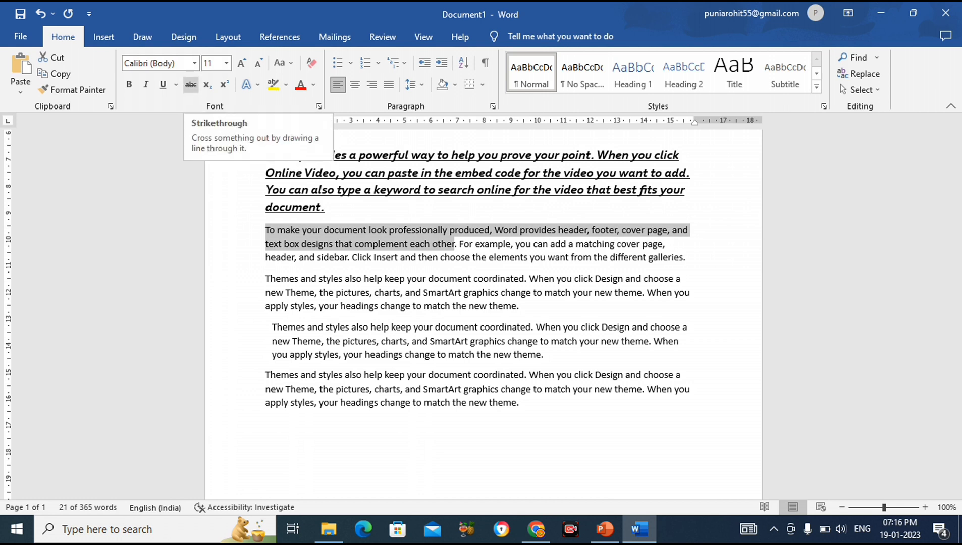
left_click(190, 84)
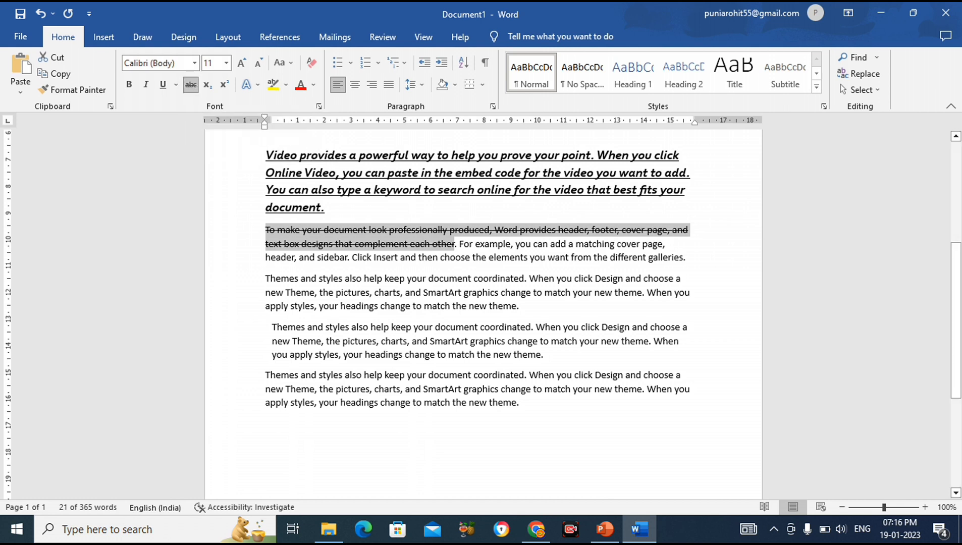
left_click(323, 292)
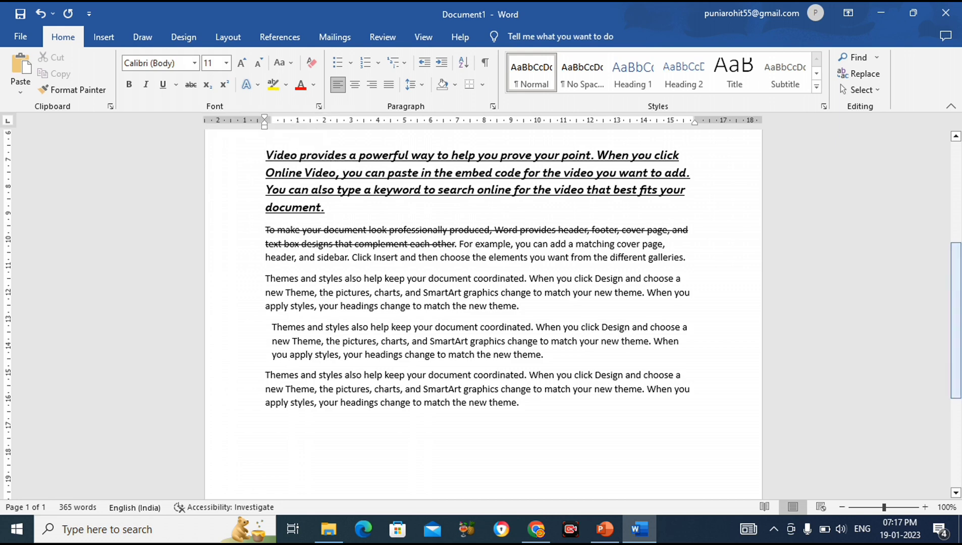
Enter the text "H20" on the empty line below the last "Themes and styles" paragraph
scroll(322, 140, "down", 5)
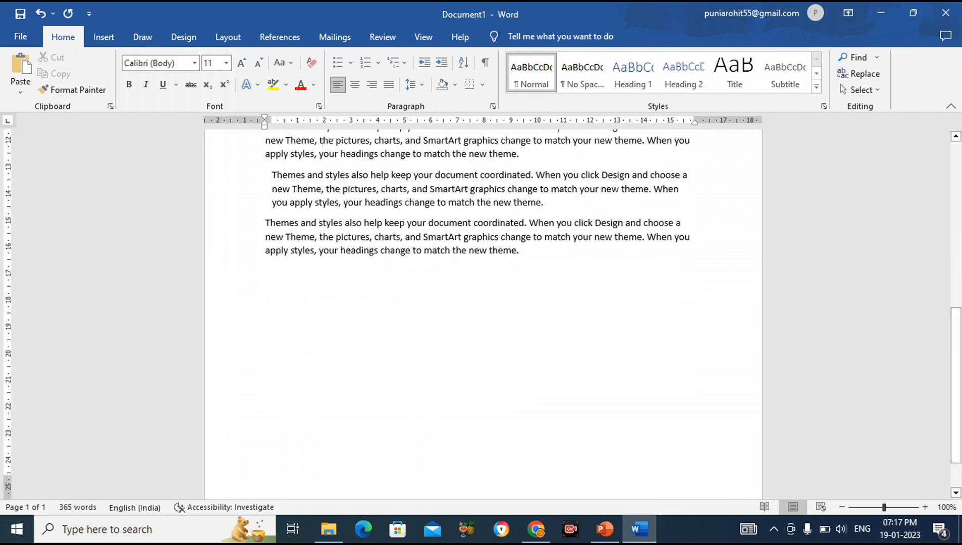
key("ctrl+End")
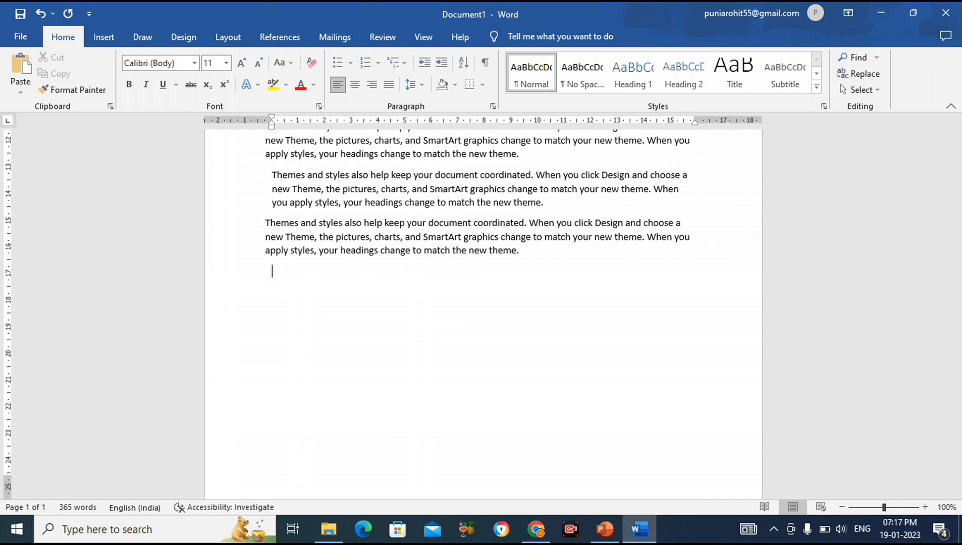
type("H20")
key("ctrl+equal")
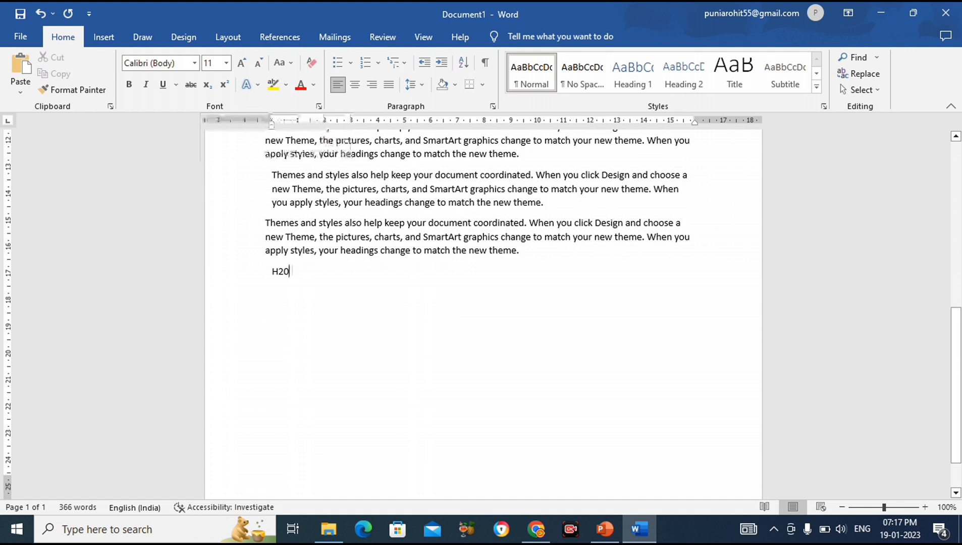
Enlarge the "H20" text to font size 80
double_click(284, 271)
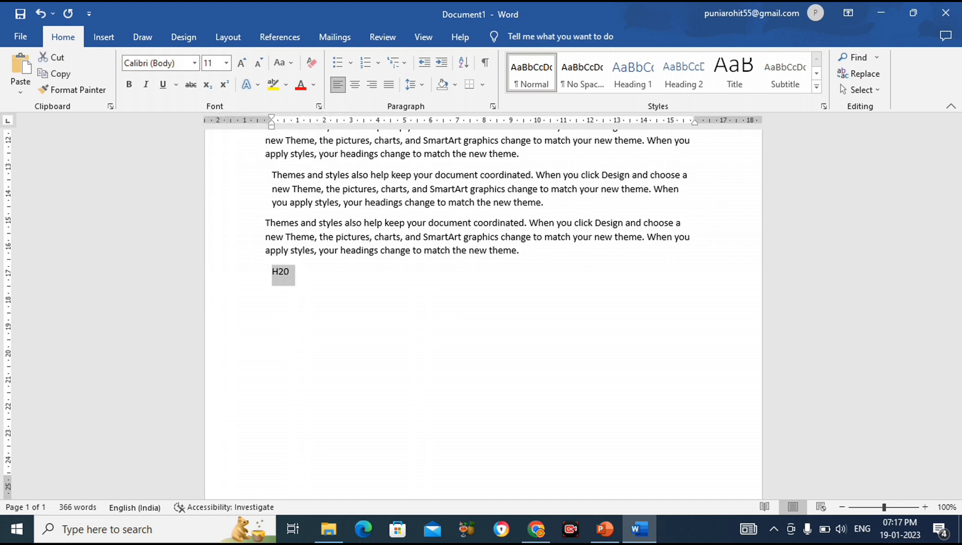
key("ctrl+shift+period")
key("ctrl+shift+period")
key("ctrl+shift+period")
key("ctrl+shift+period")
key("ctrl+shift+period")
key("ctrl+shift+period")
key("ctrl+shift+period")
key("ctrl+shift+period")
key("ctrl+shift+period")
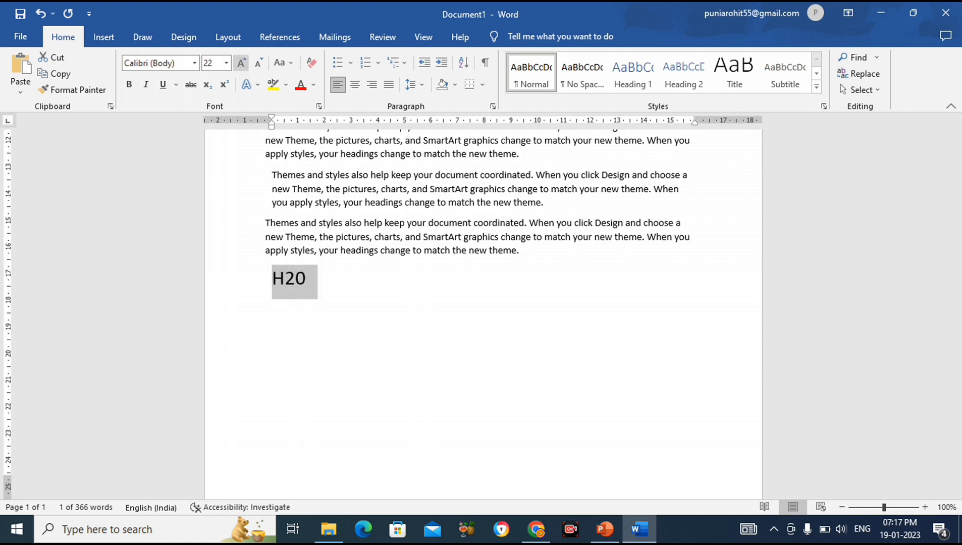
key("ctrl+shift+period")
key("ctrl+shift+period")
key("ctrl+shift+period")
key("ctrl+shift+period")
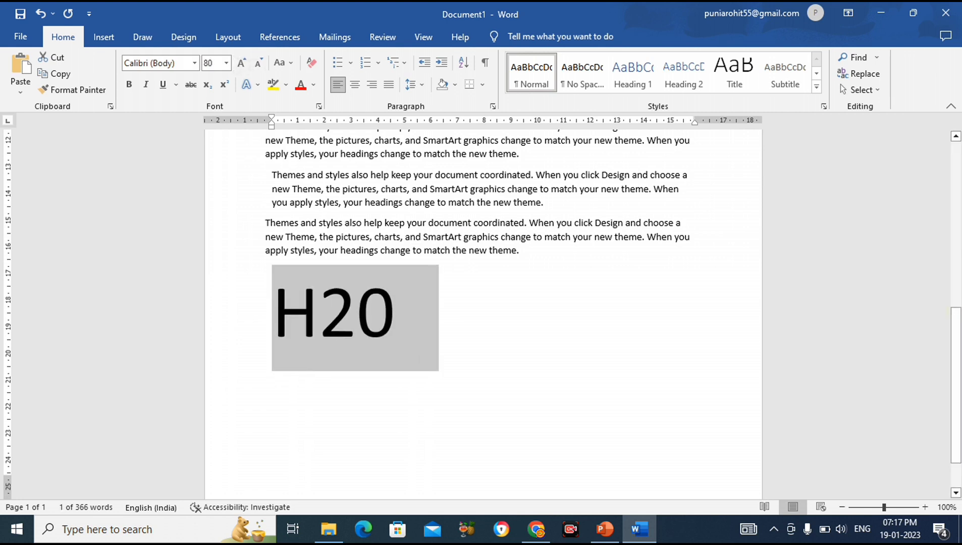
Format the 2 in "H20" as subscript
left_click(359, 313)
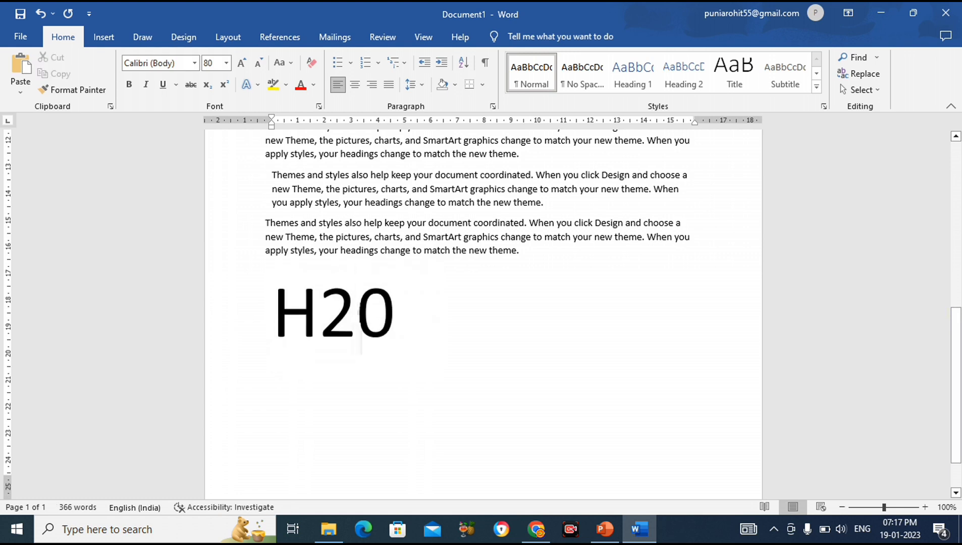
left_click_drag(360, 328, 318, 328)
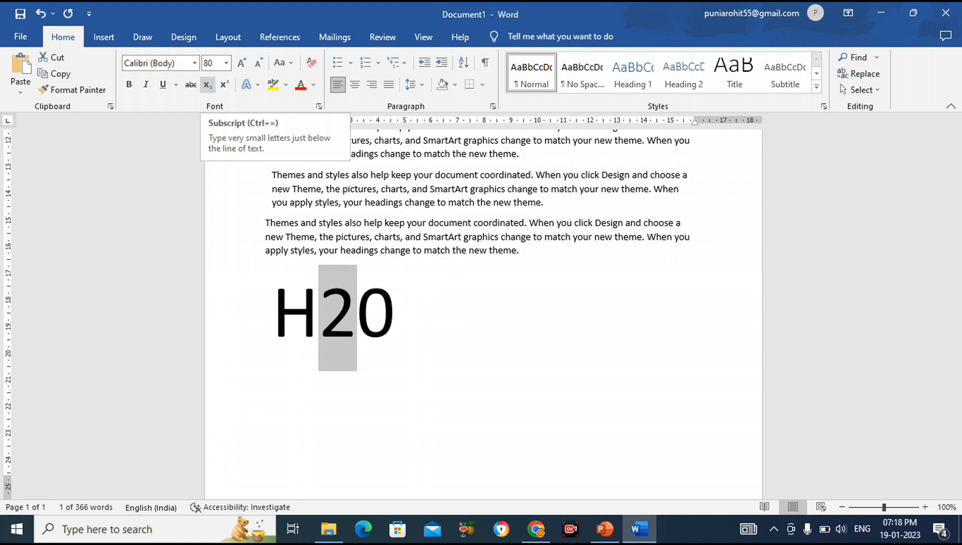
left_click(208, 84)
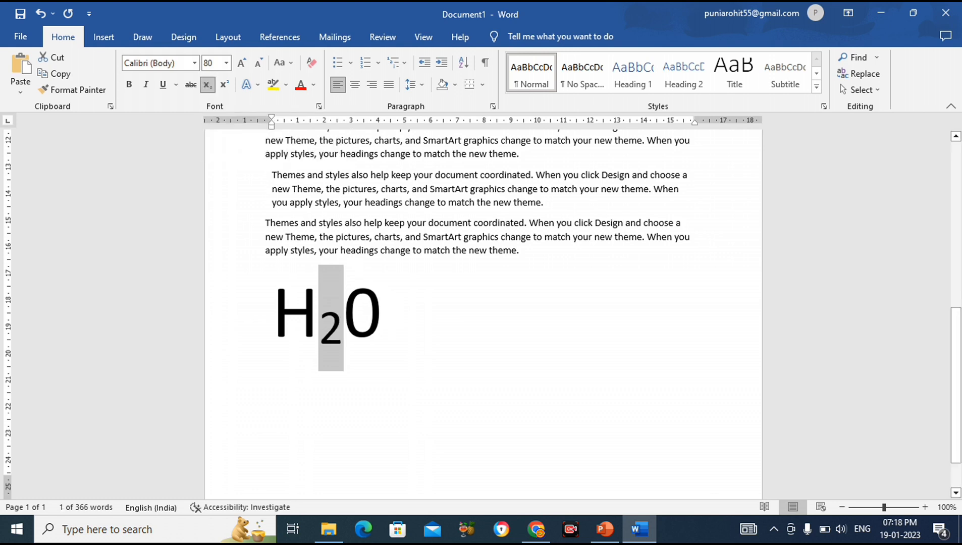
left_click(382, 310)
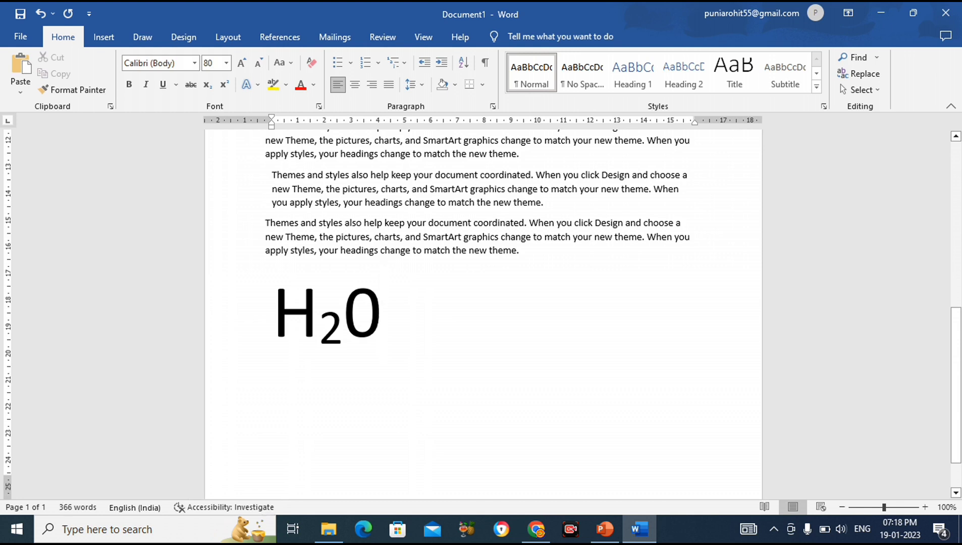
left_click_drag(343, 328, 319, 328)
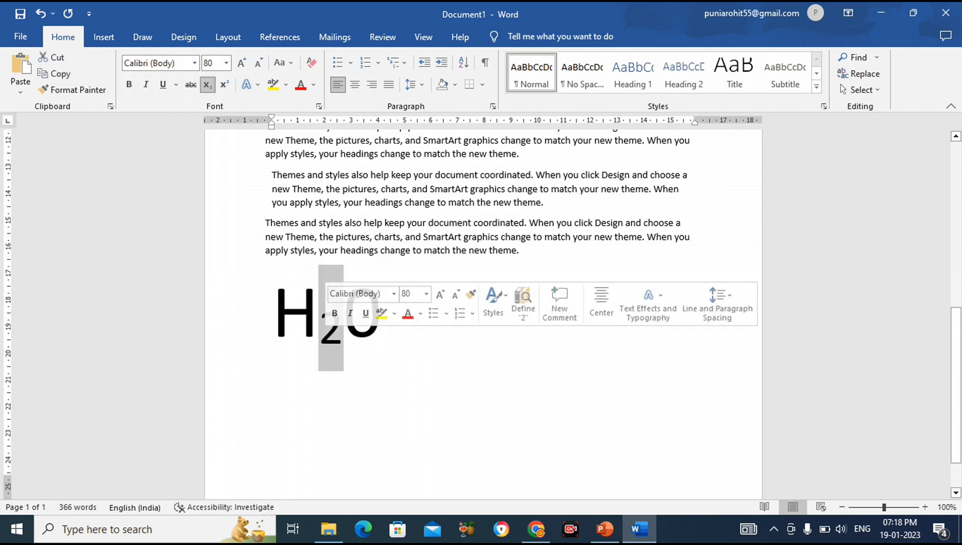
left_click(382, 340)
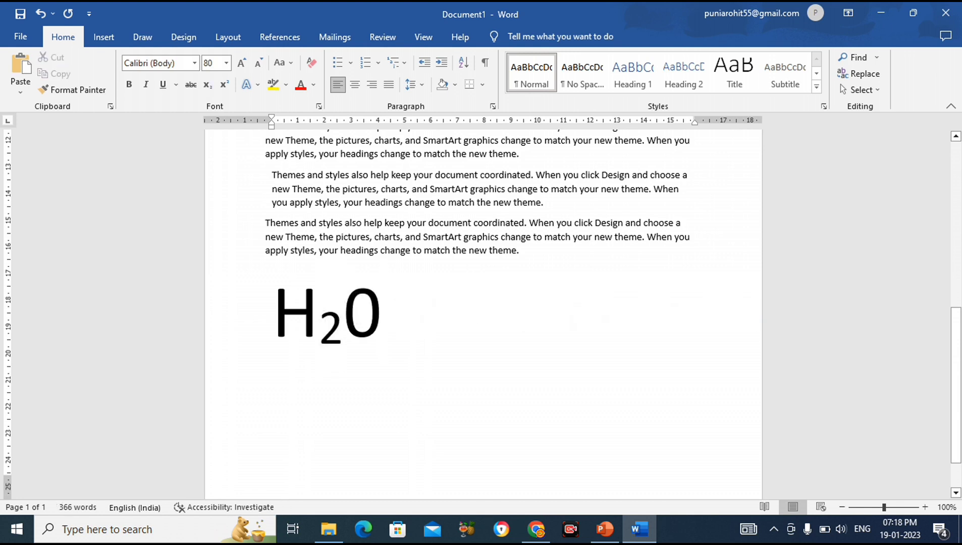
left_click_drag(273, 323, 386, 323)
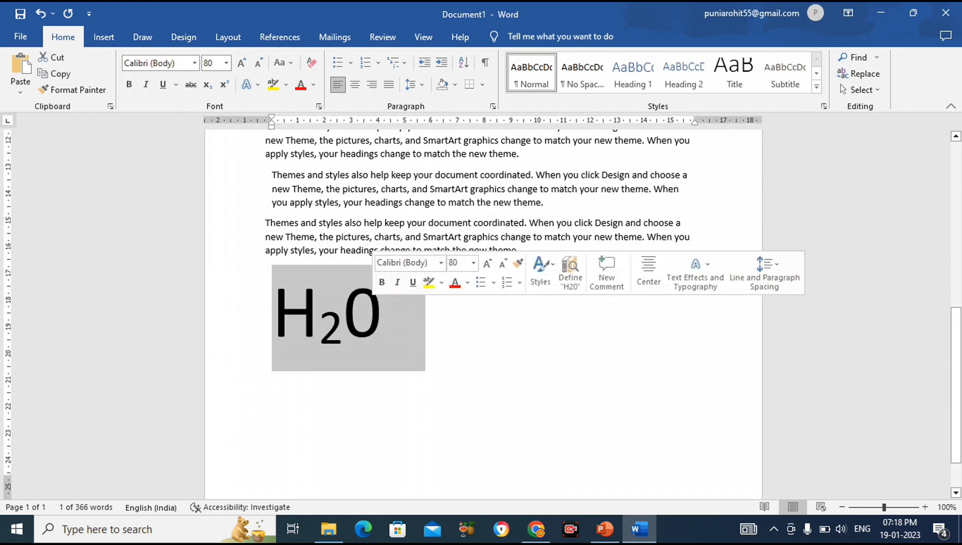
left_click(386, 325)
key("Left")
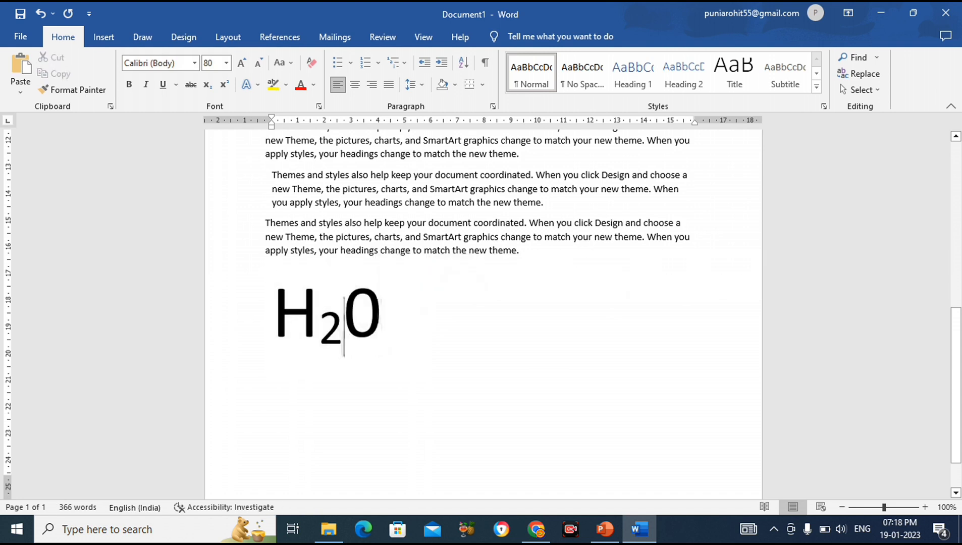
key("shift+Left")
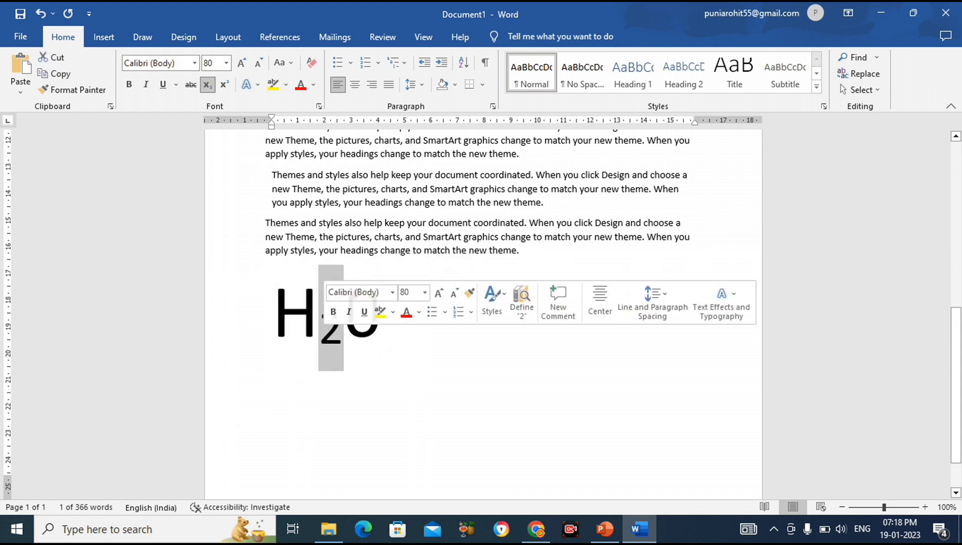
left_click(384, 323)
key("Home")
key("shift+End")
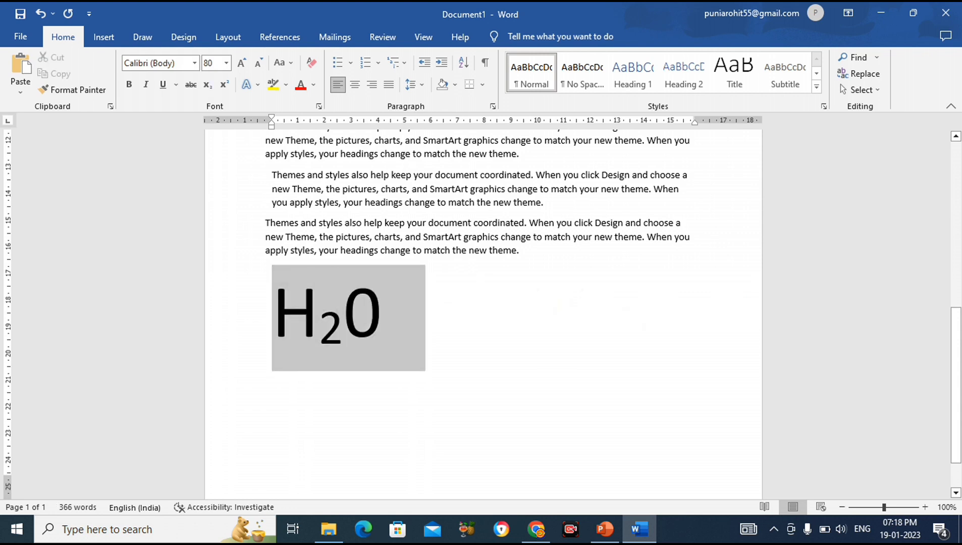
key("End")
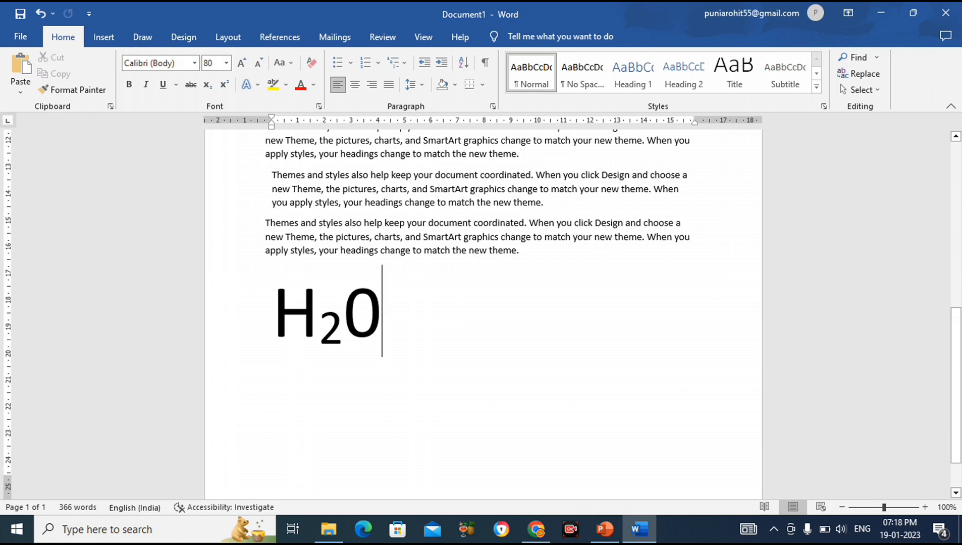
Undo the subscript on the 2 in "H20" and format it as superscript instead
key("Left")
key("shift+Left")
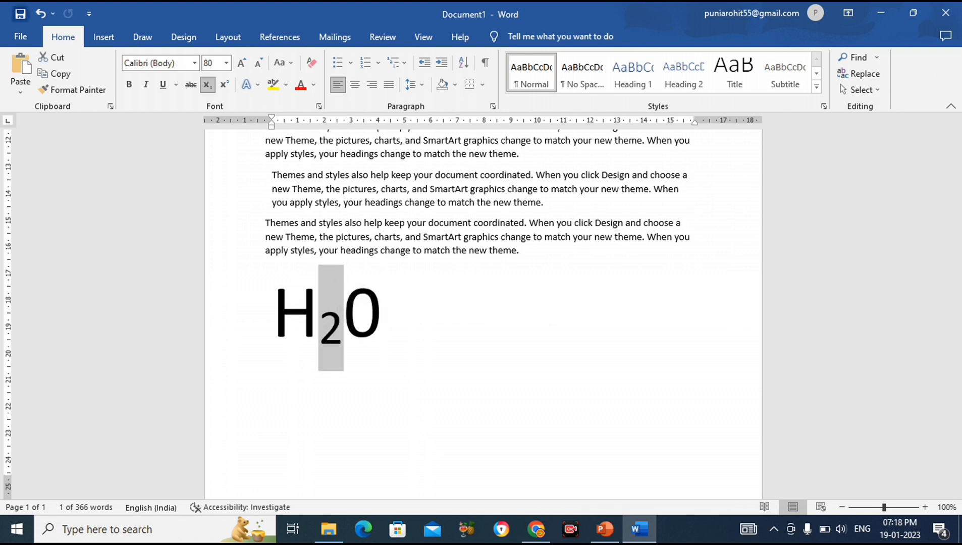
left_click(40, 14)
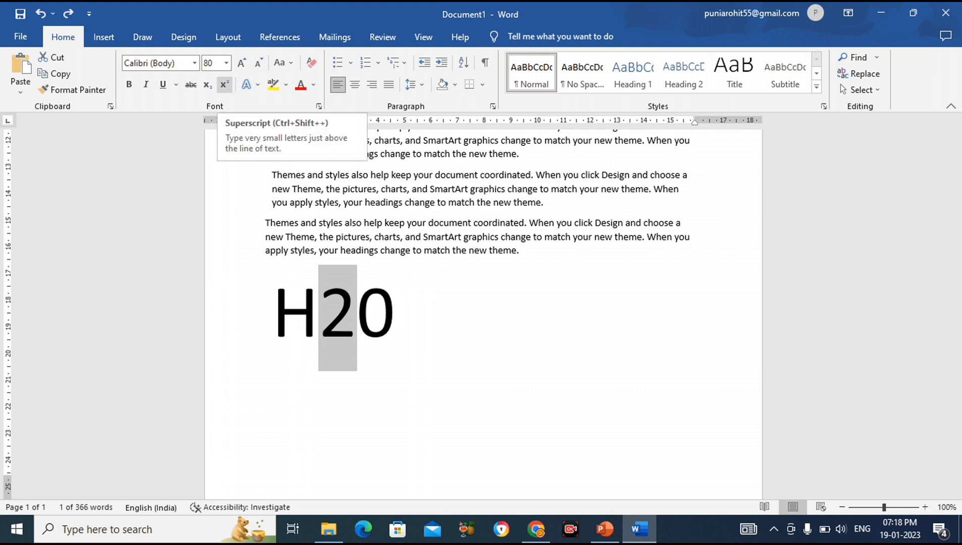
left_click(224, 84)
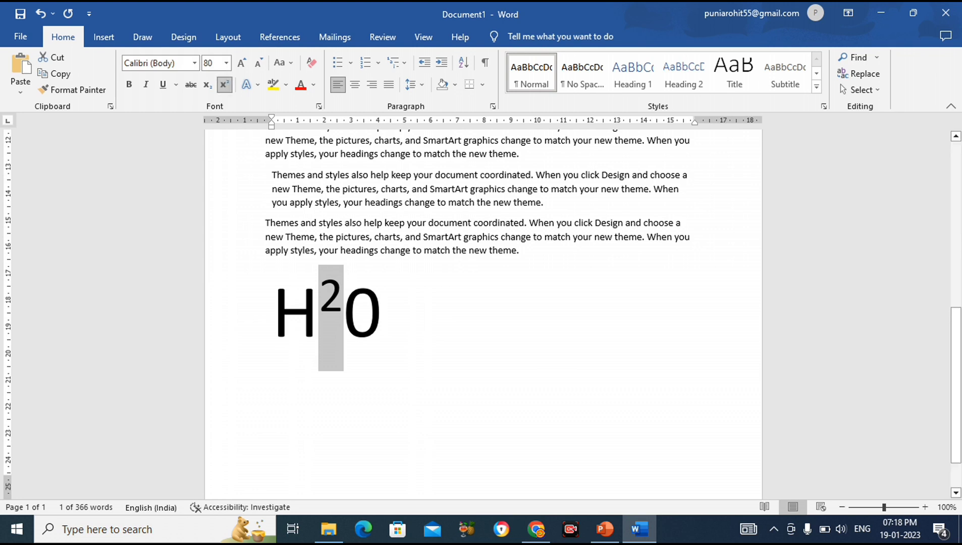
left_click(382, 318)
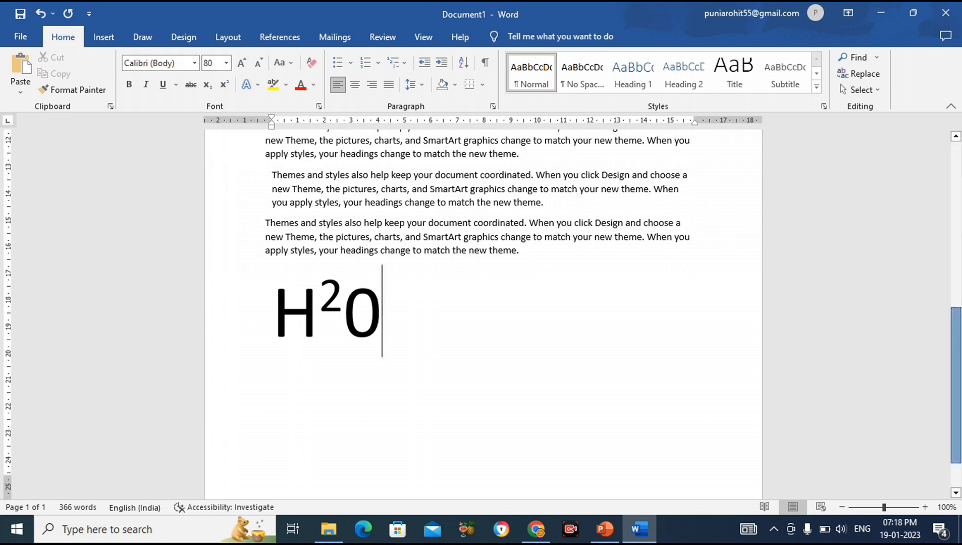
Grow the font of the first red "Themes and styles" paragraph step by step to size 36
scroll(482, 313, "up", 8)
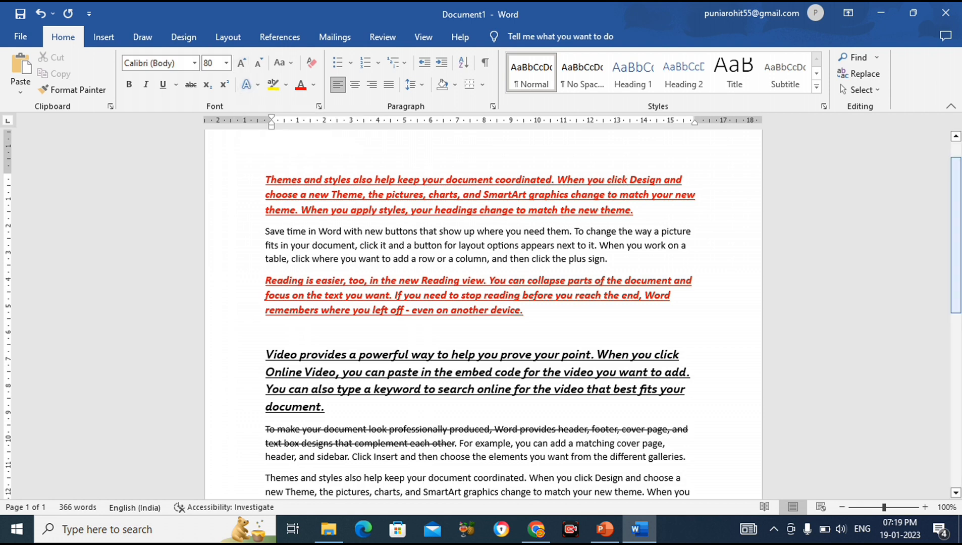
left_click_drag(265, 179, 639, 211)
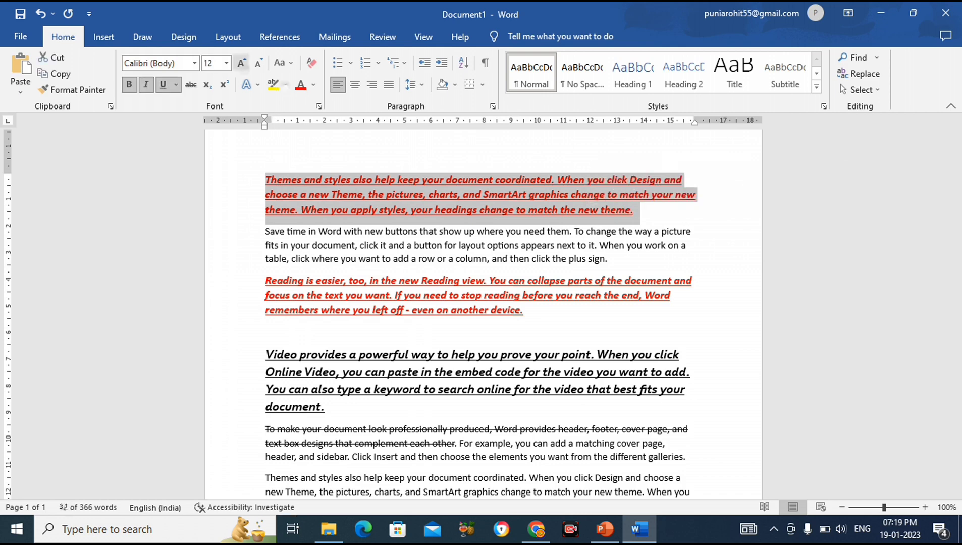
left_click(241, 62)
left_click(241, 62)
left_click(241, 62)
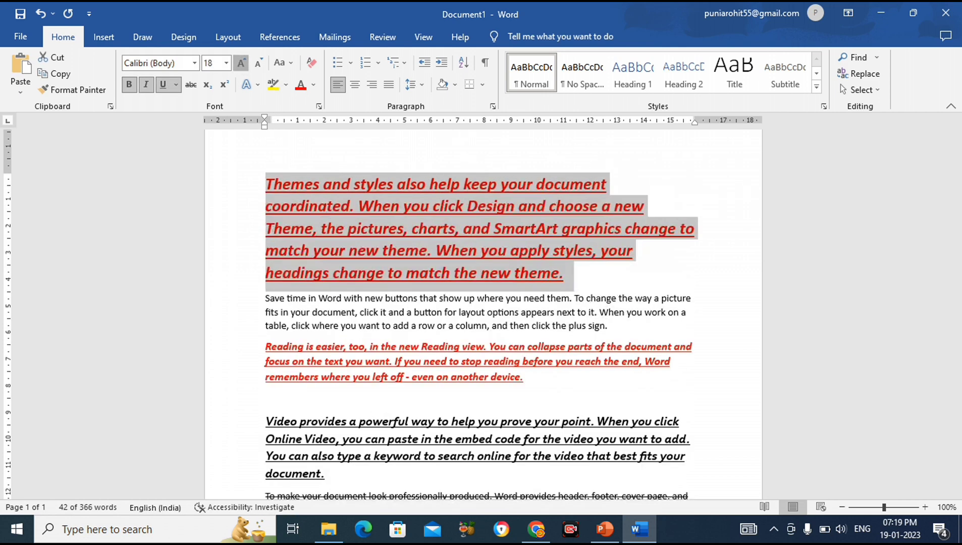
left_click(241, 63)
left_click(241, 62)
left_click(241, 63)
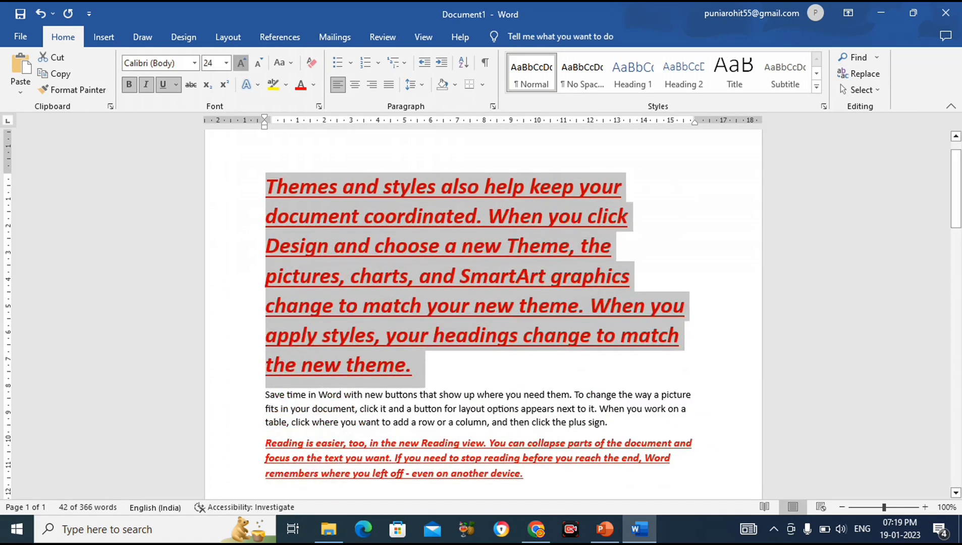
left_click(241, 63)
left_click(242, 62)
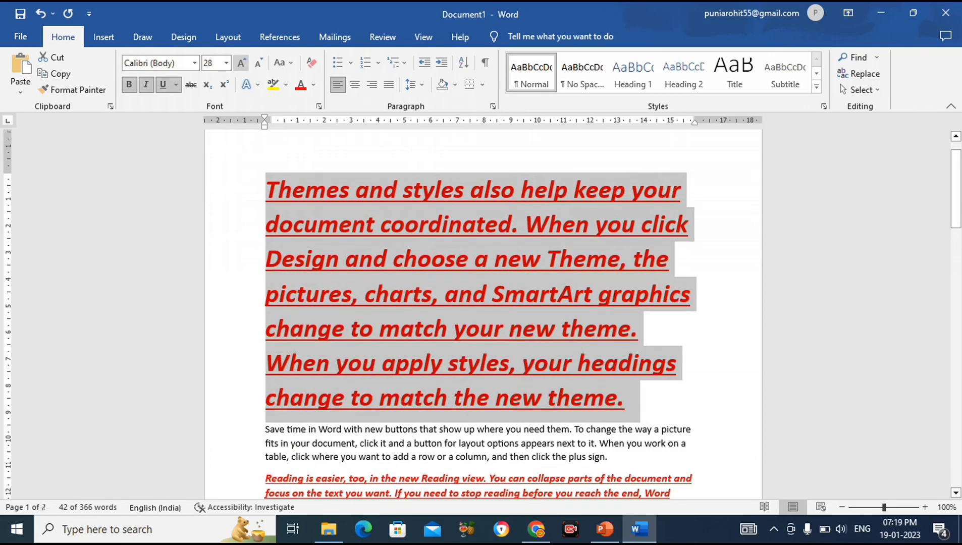
left_click(241, 63)
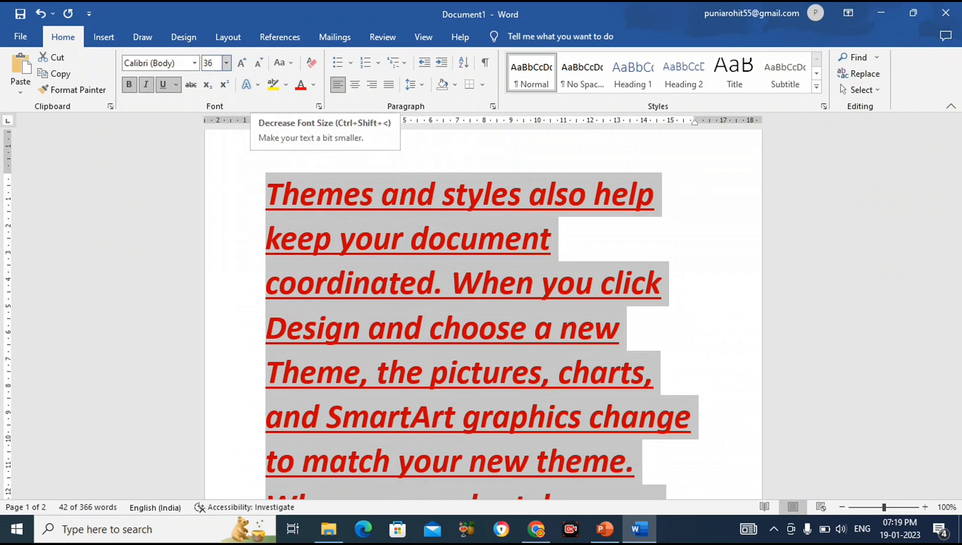
Set the font size of the first red "Themes and styles" paragraph to 18
left_click(226, 62)
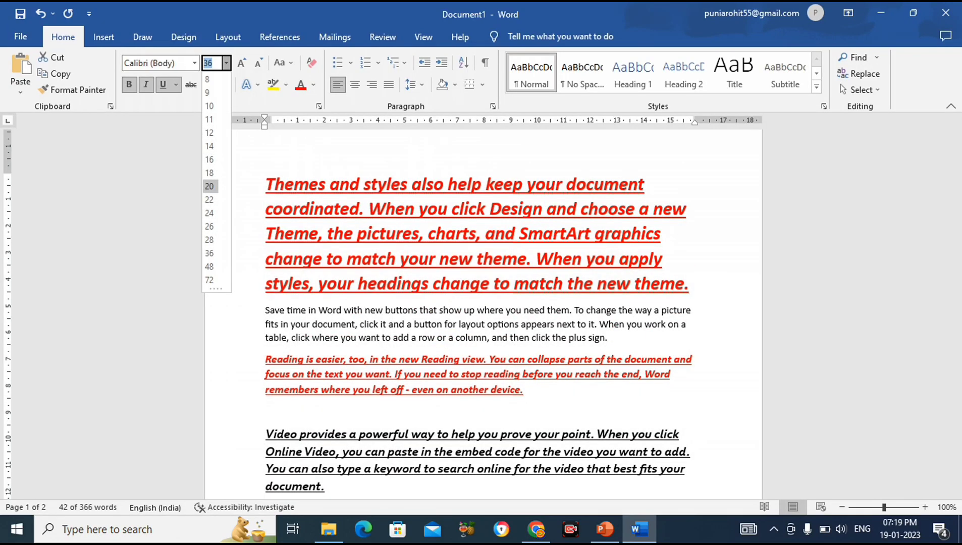
left_click(208, 172)
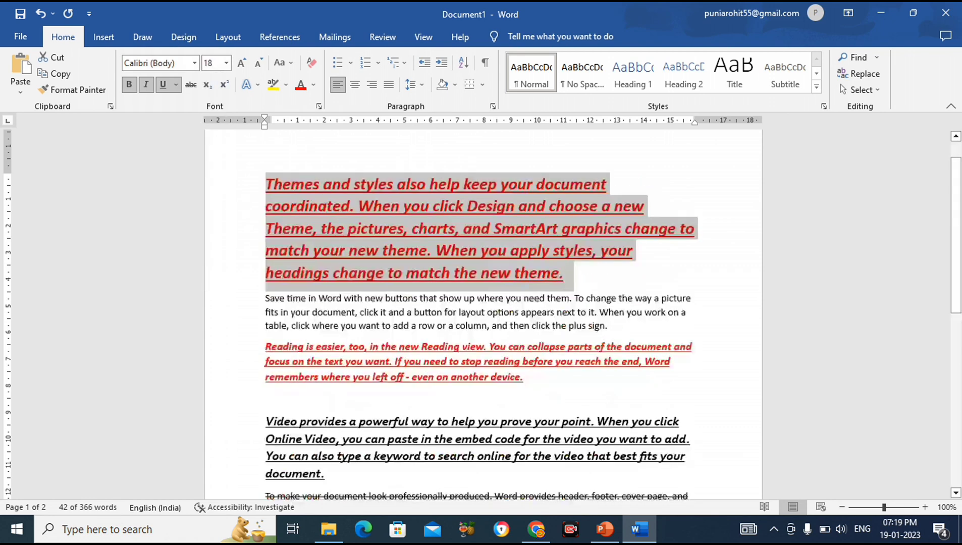
left_click(226, 63)
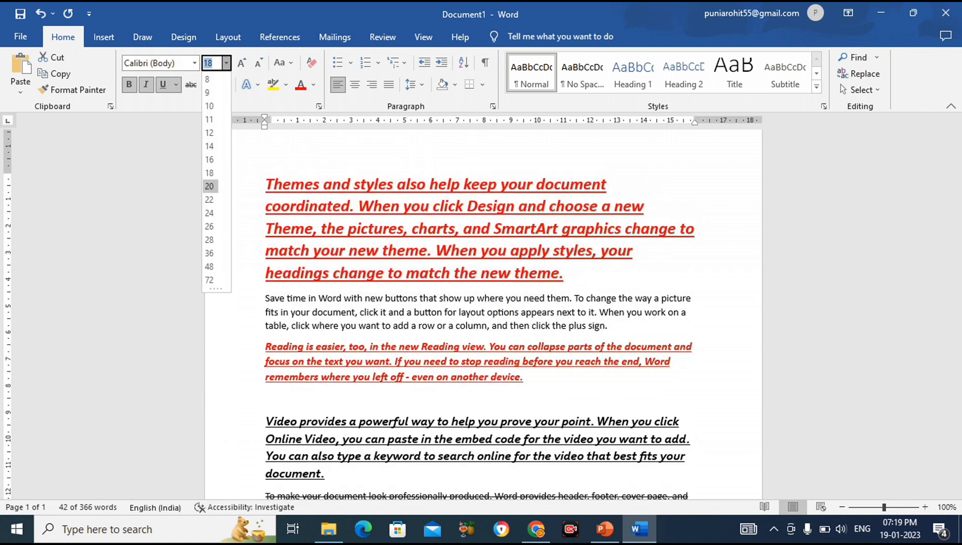
left_click(209, 172)
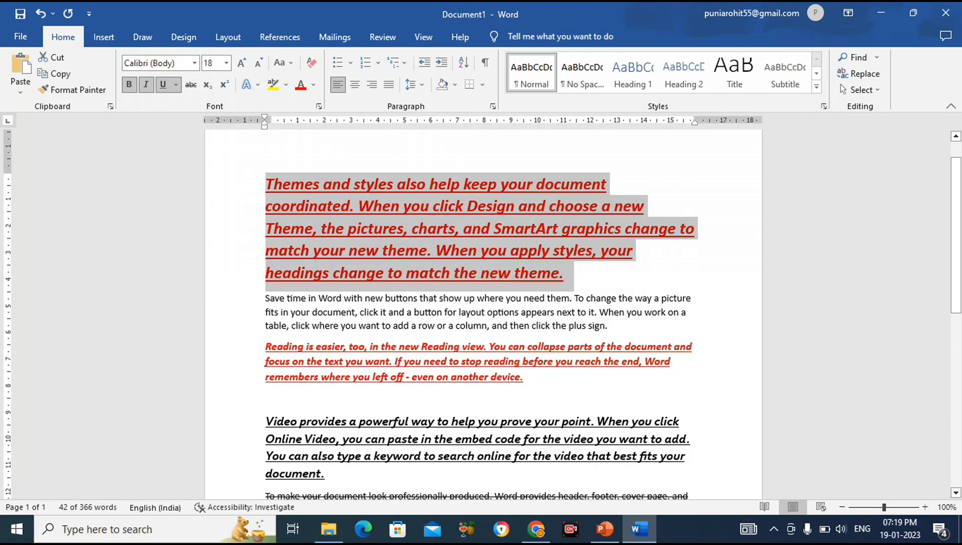
Select the whole document and set all its text to font size 16
left_click(498, 299)
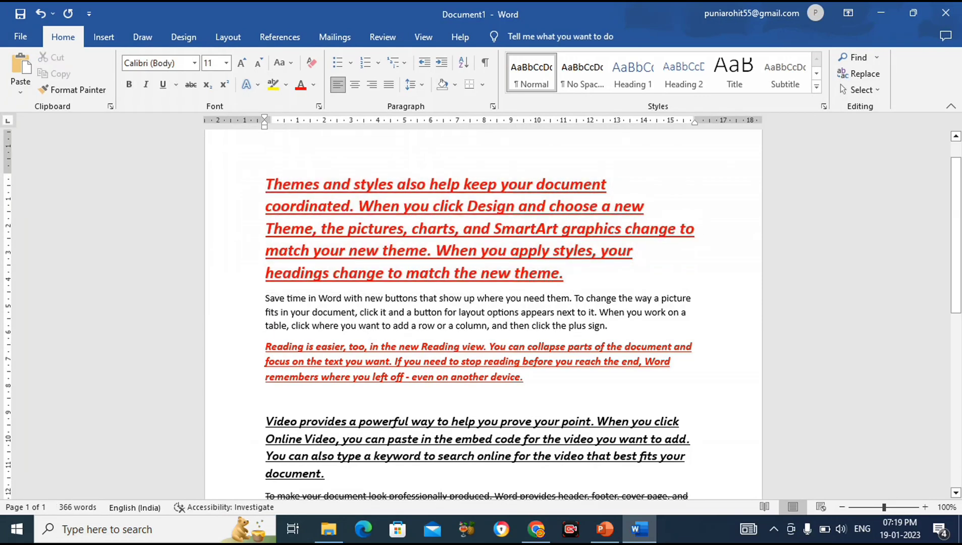
key("ctrl+a")
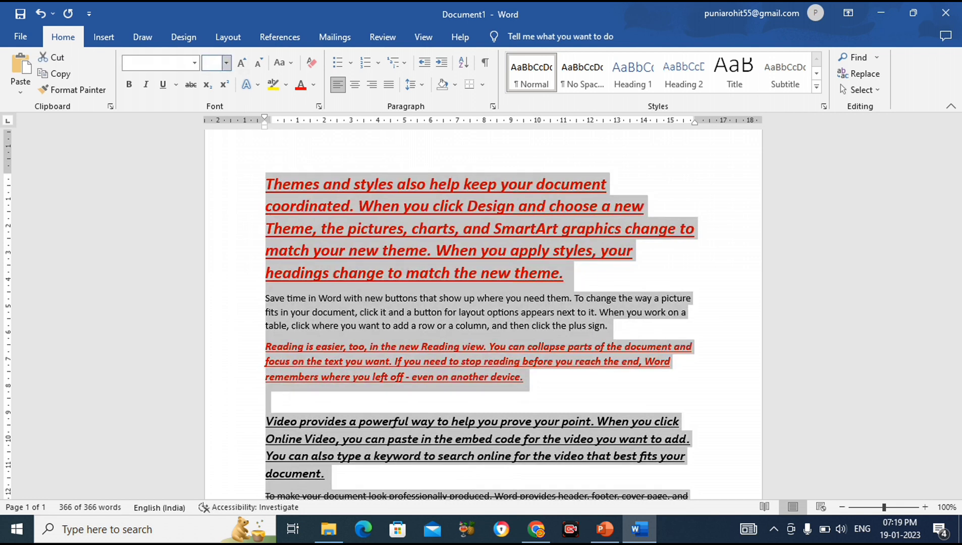
left_click(226, 62)
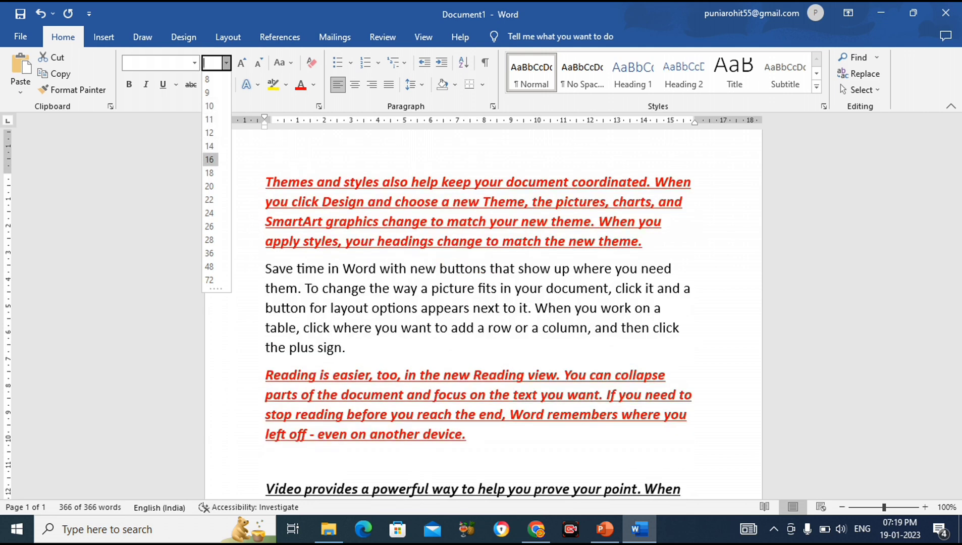
left_click(209, 159)
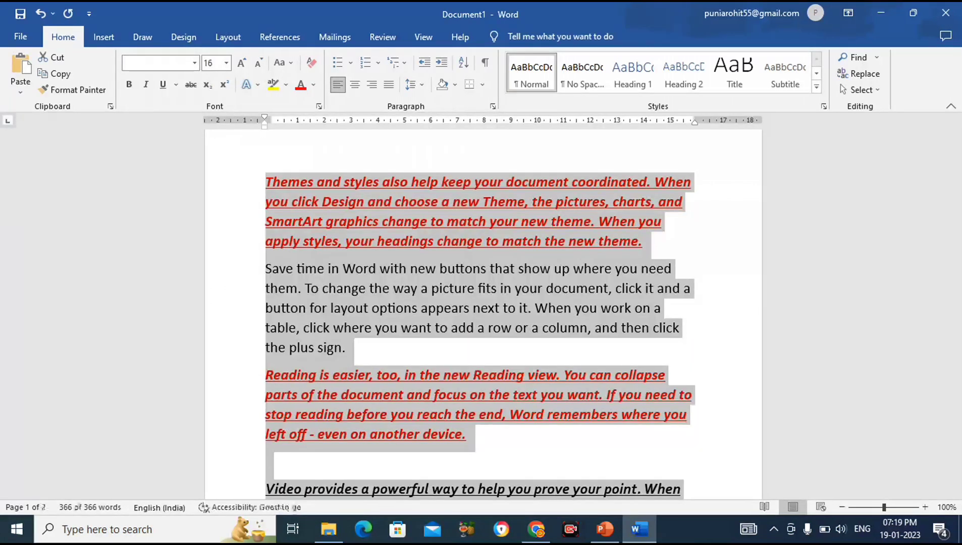
Grow the font of the "Save time in Word" paragraph to size 20, and shrink it to size 14
mouse_move(956, 189)
left_mouse_down()
mouse_move(956, 346)
mouse_move(956, 180)
left_mouse_up()
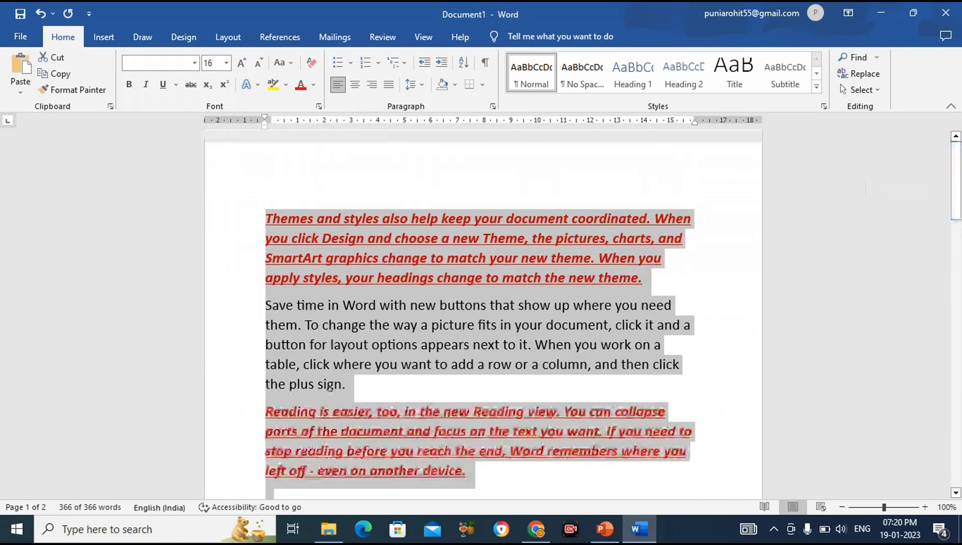
left_click(403, 275)
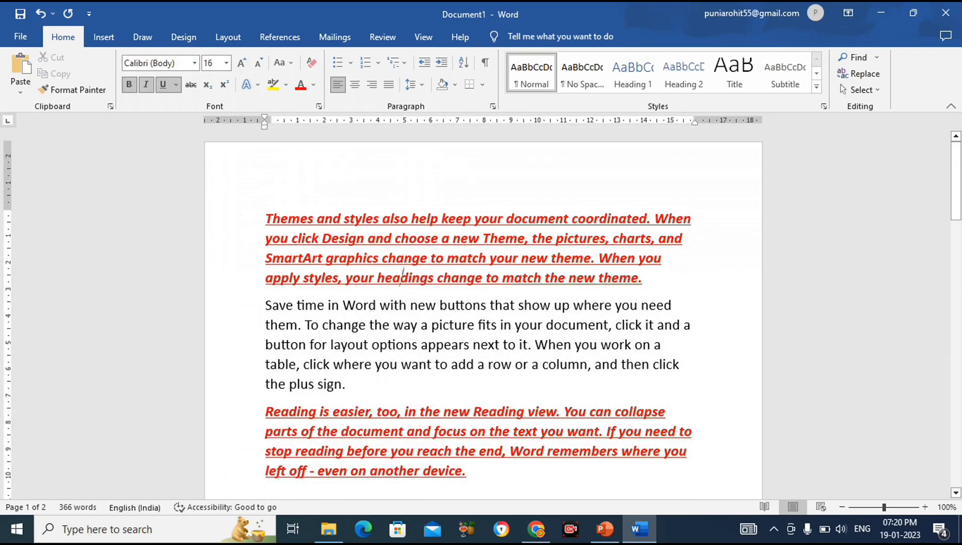
left_click_drag(265, 305, 348, 386)
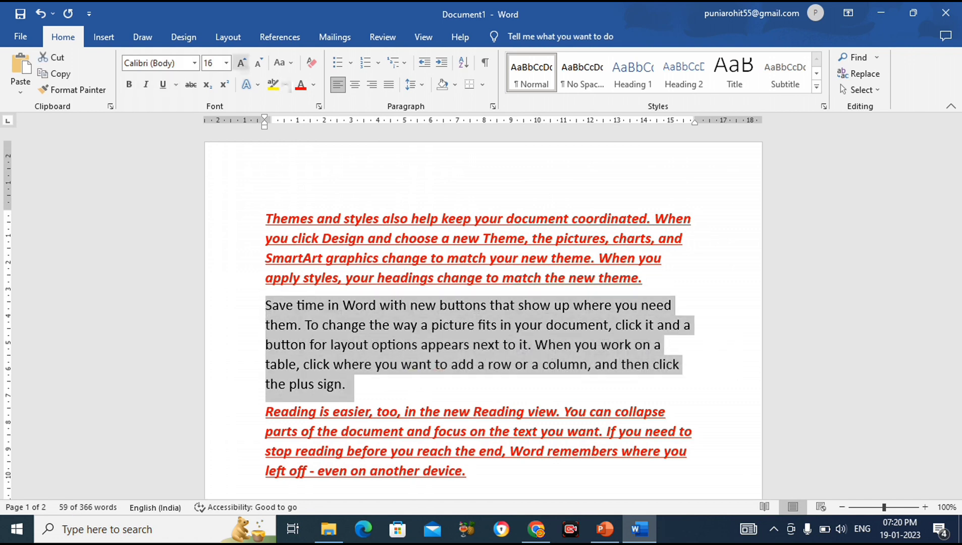
left_click(226, 62)
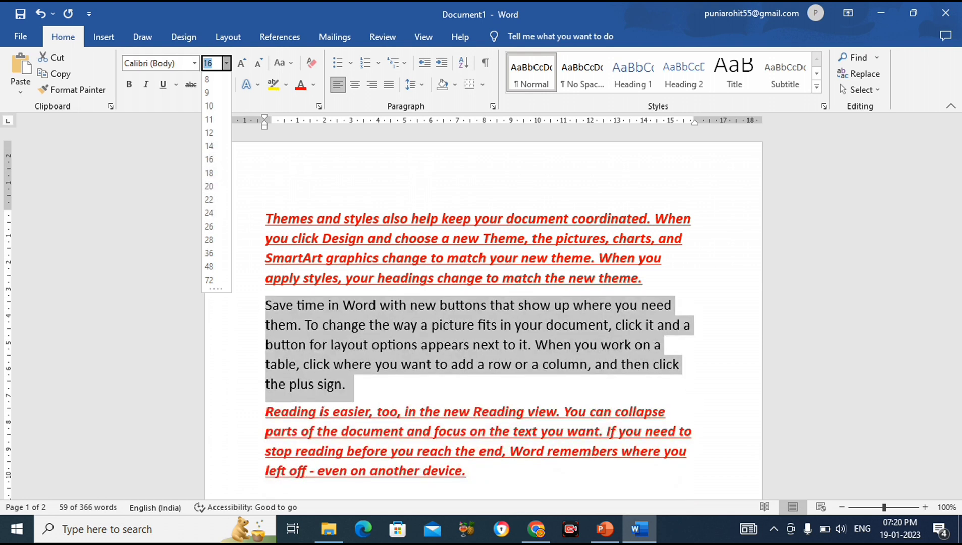
left_click(242, 62)
left_click(241, 63)
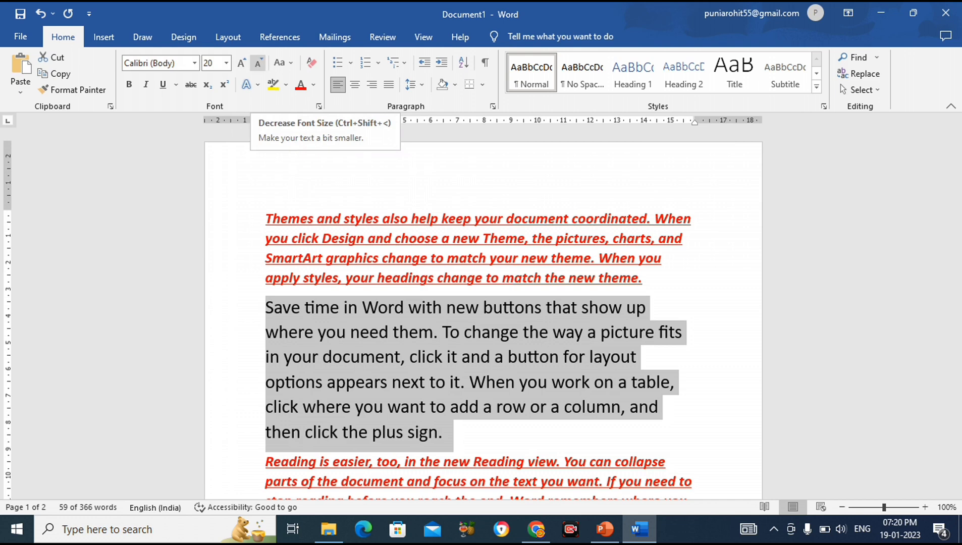
left_click(257, 63)
left_click(257, 63)
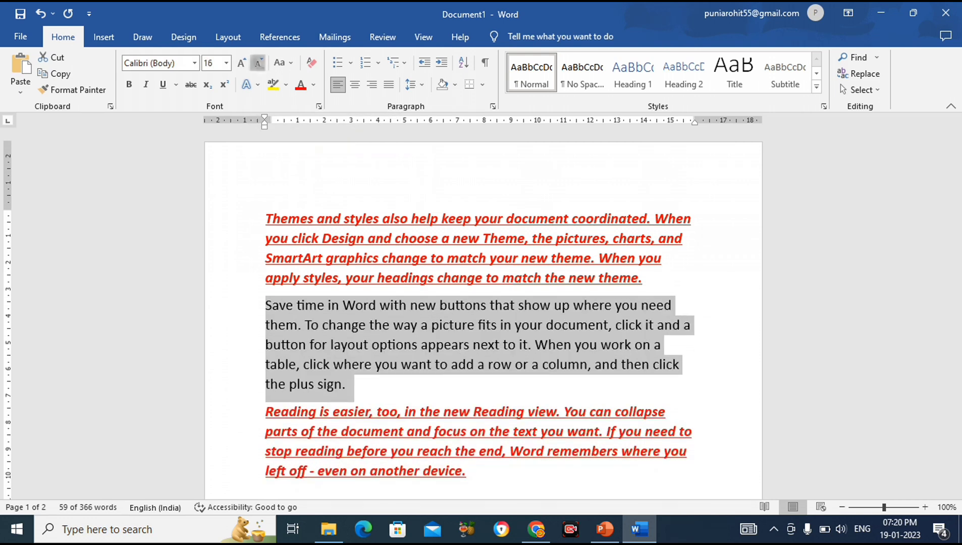
left_click(258, 63)
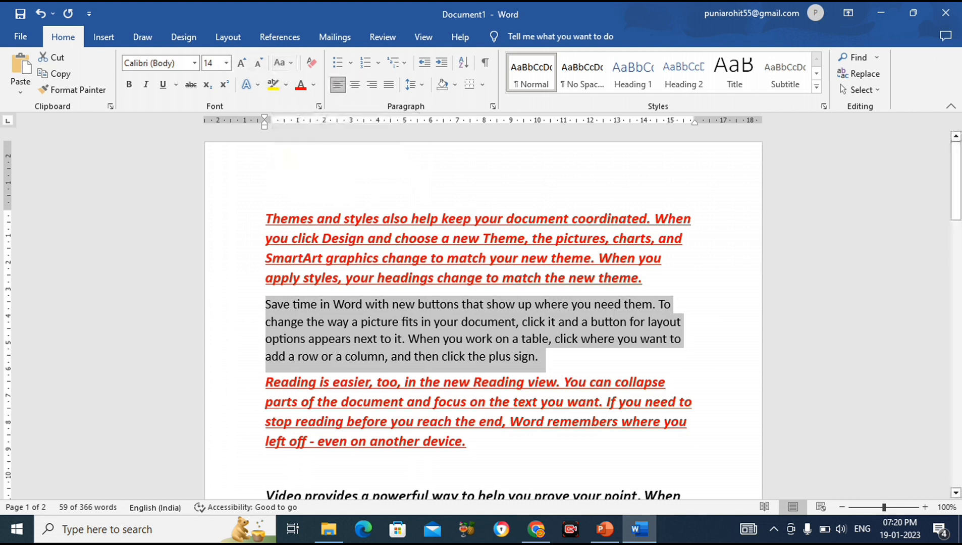
Select the whole document and change the case of all its text to lowercase
left_click_drag(955, 174, 956, 264)
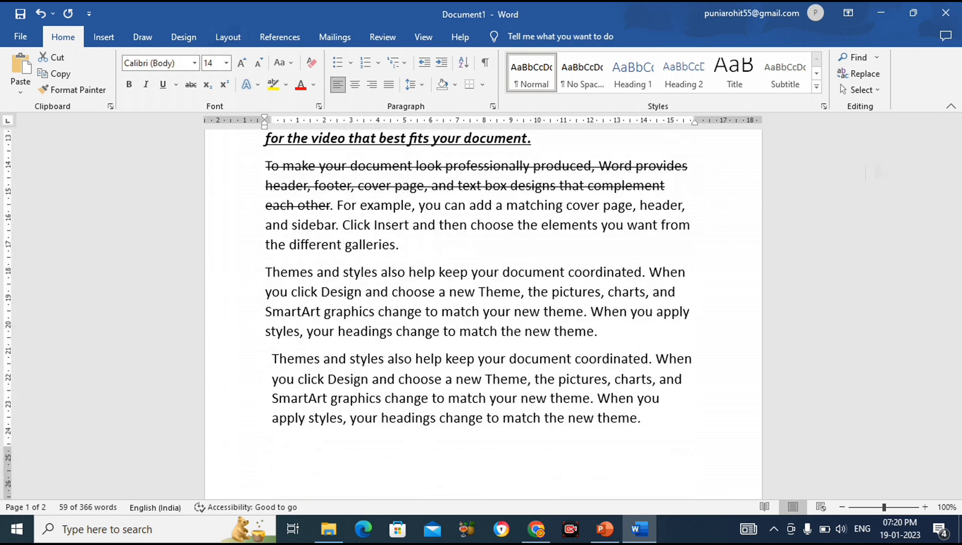
left_click(282, 63)
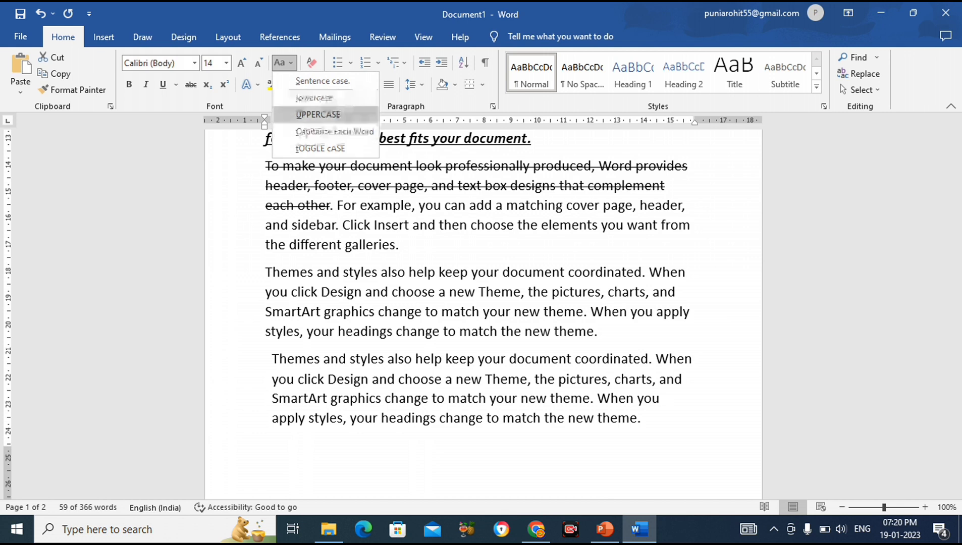
left_click(343, 212)
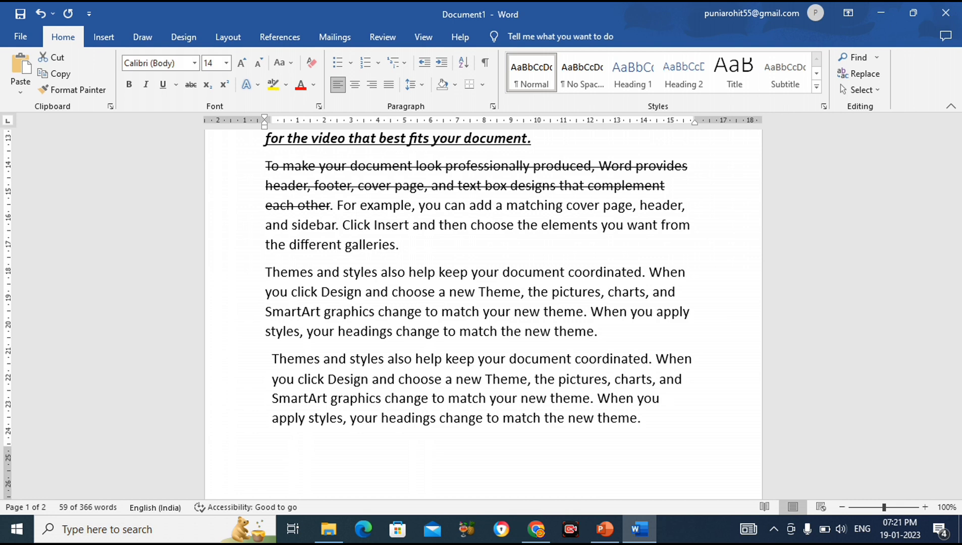
left_click(354, 292)
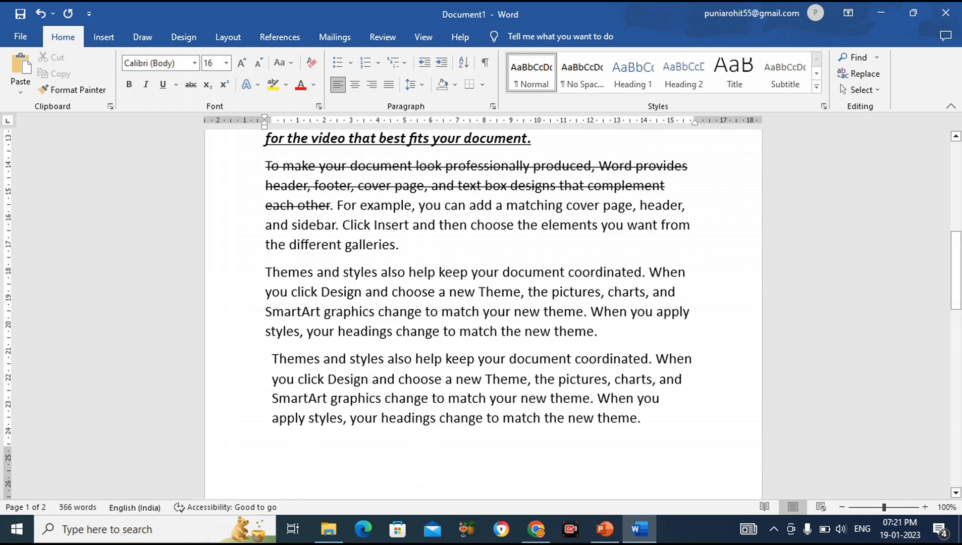
key("ctrl+a")
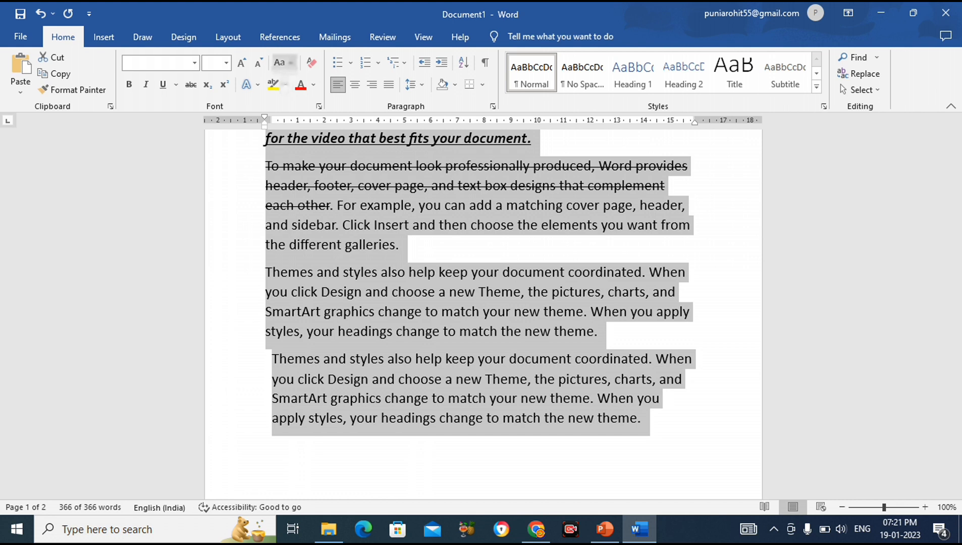
left_click(285, 63)
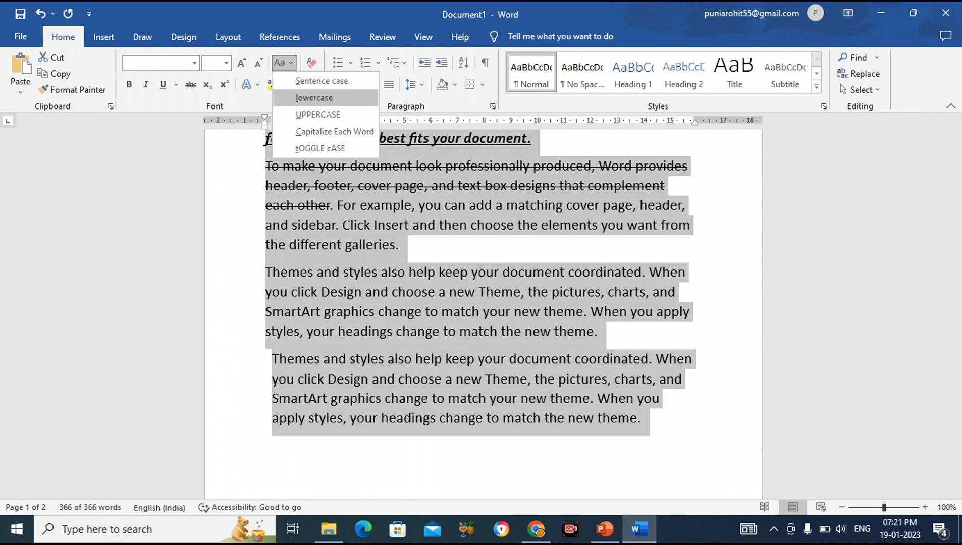
key("Return")
Examine the letter case of the black "themes and styles" paragraph and the other paragraphs throughout the document
left_click(347, 272)
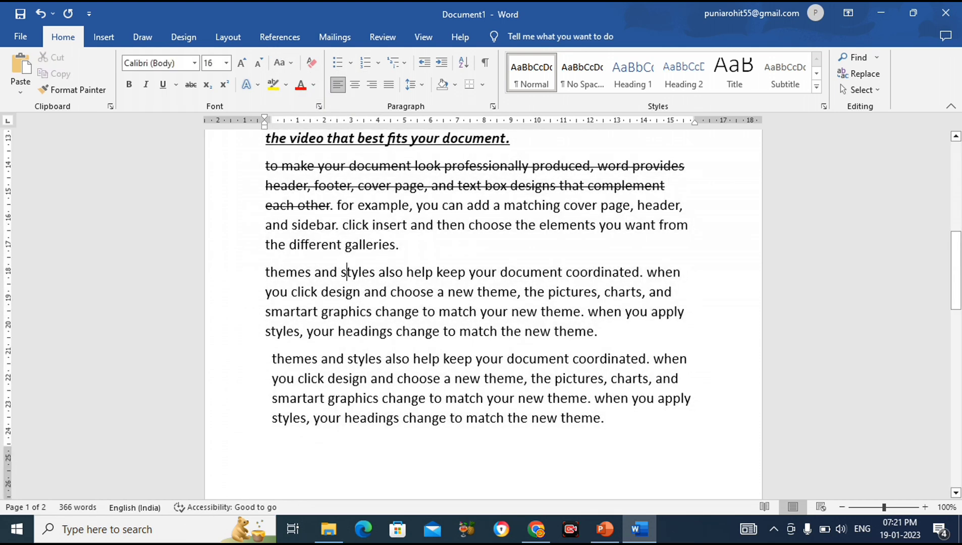
left_click_drag(264, 272, 605, 333)
left_click(298, 292)
left_click_drag(266, 272, 604, 332)
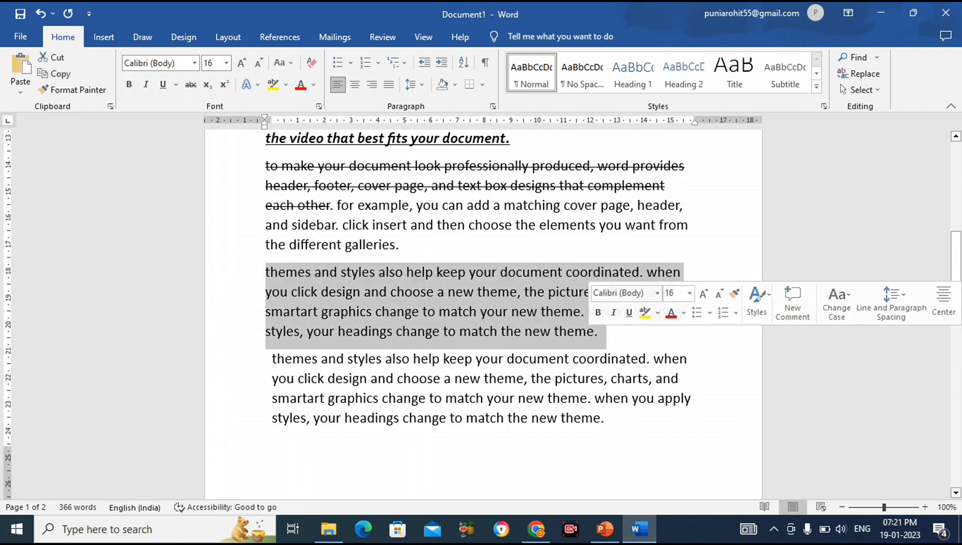
left_click(586, 332)
scroll(865, 288, "up", 10)
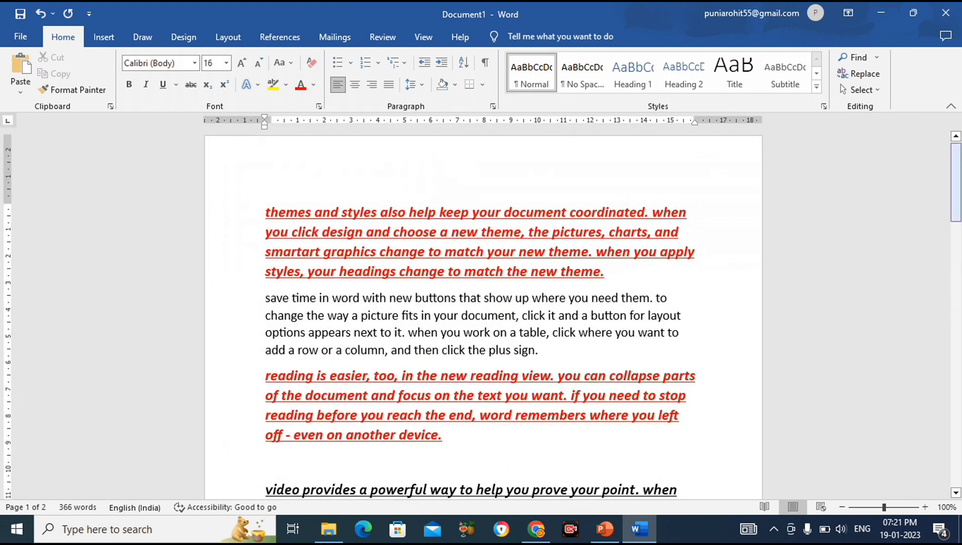
scroll(483, 313, "down", 3)
left_click_drag(956, 206, 955, 253)
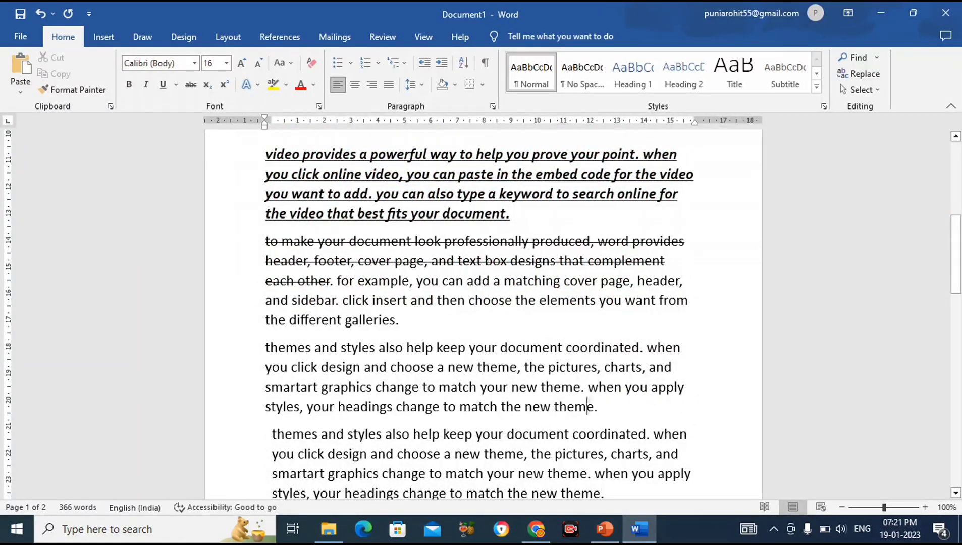
Select the whole document and change the case of all its text to UPPERCASE
key("ctrl+a")
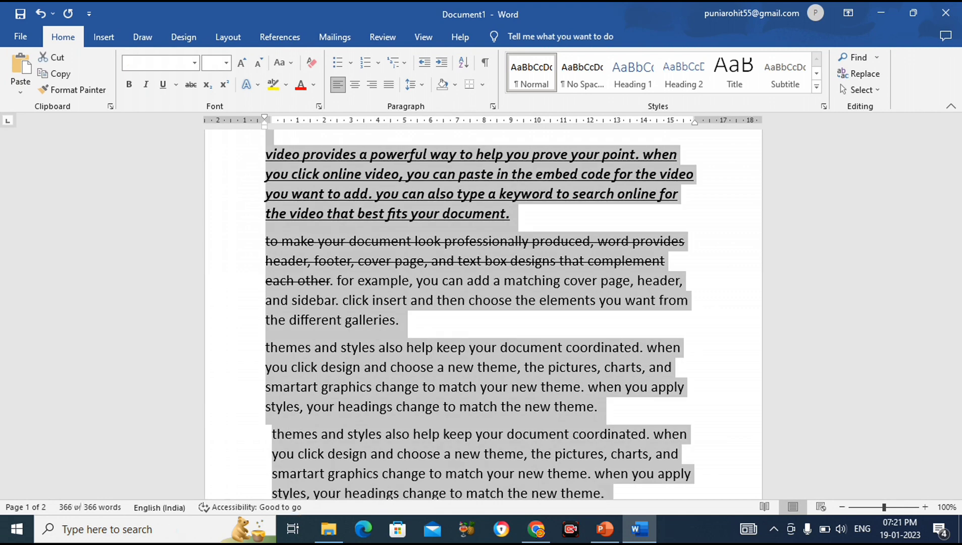
left_click(283, 63)
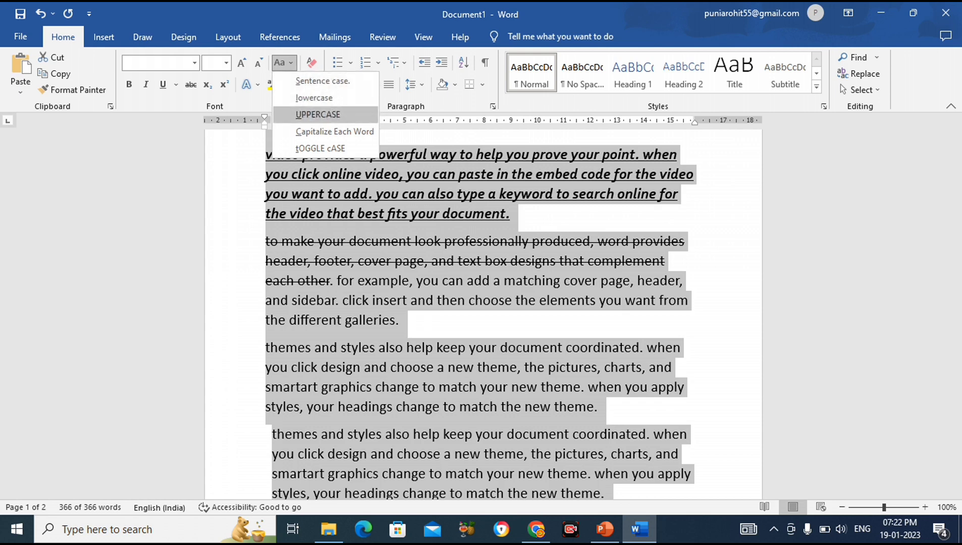
key("Return")
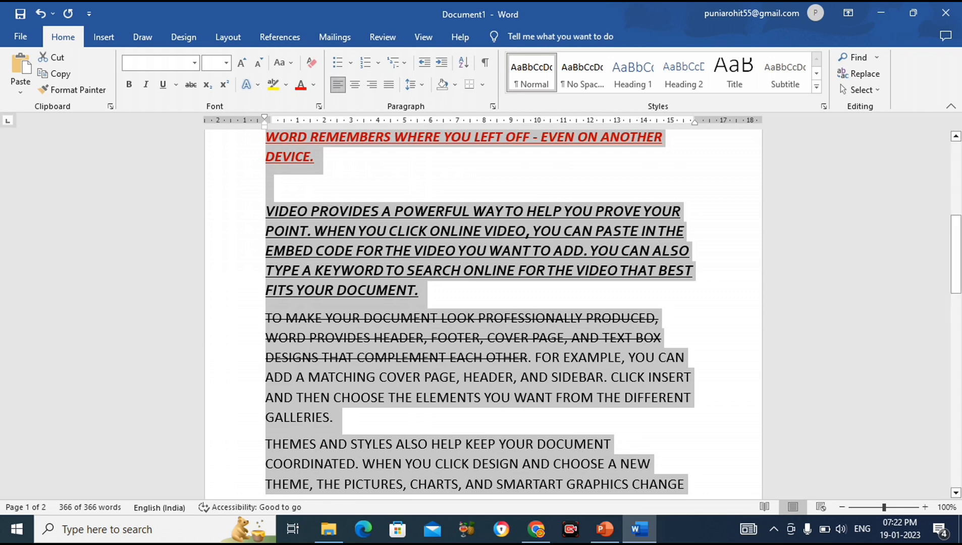
left_click(575, 315)
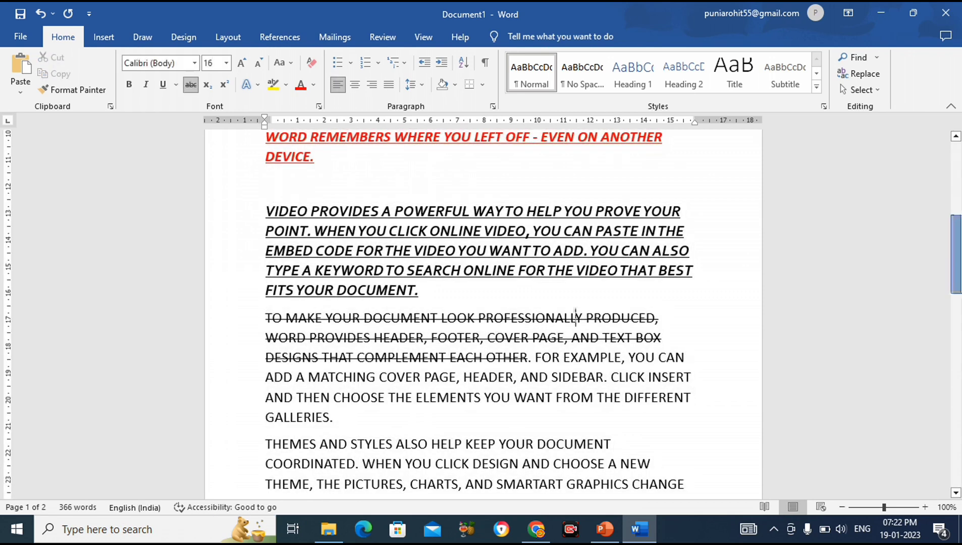
scroll(576, 316, "down", 10)
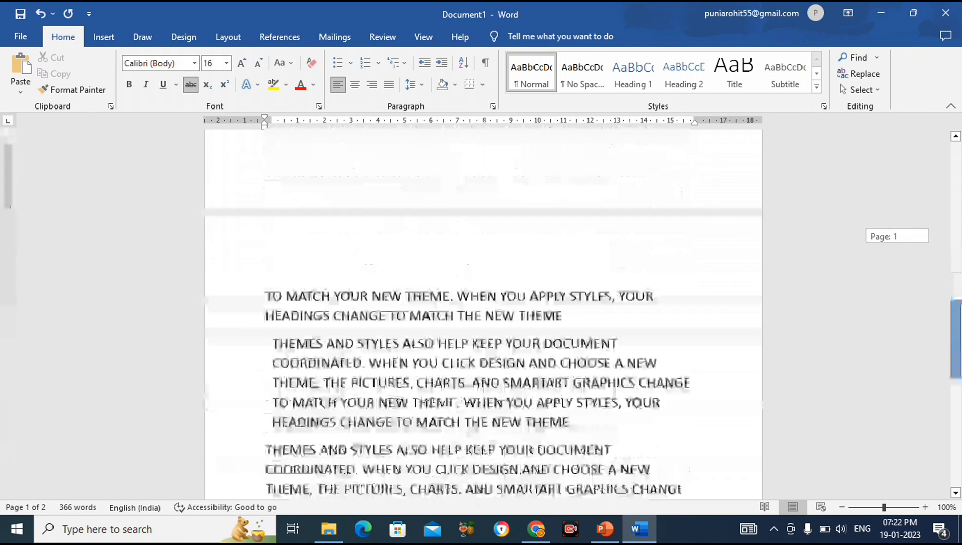
scroll(575, 315, "up", 15)
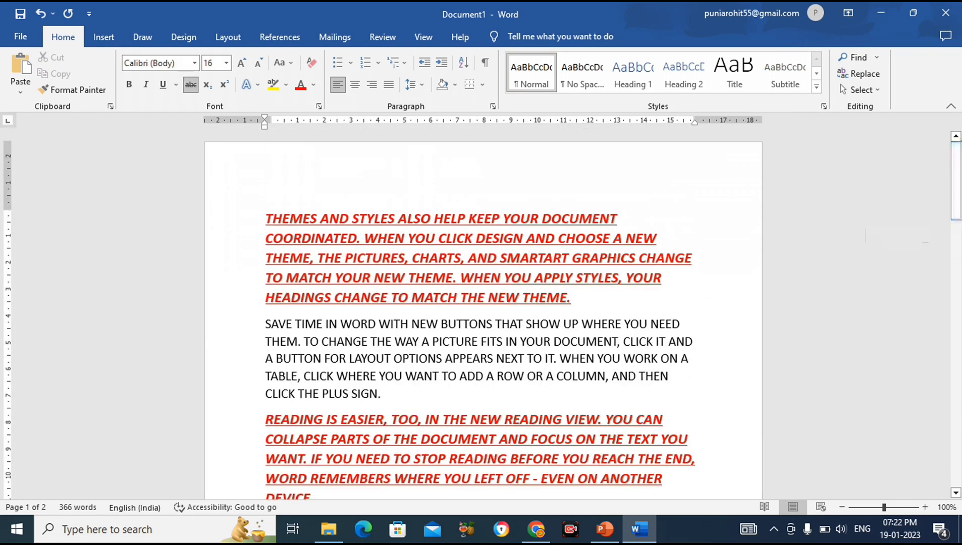
Apply Capitalize Each Word to the entire document's text and highlight the first two paragraphs to check their capitalization
left_click(388, 297)
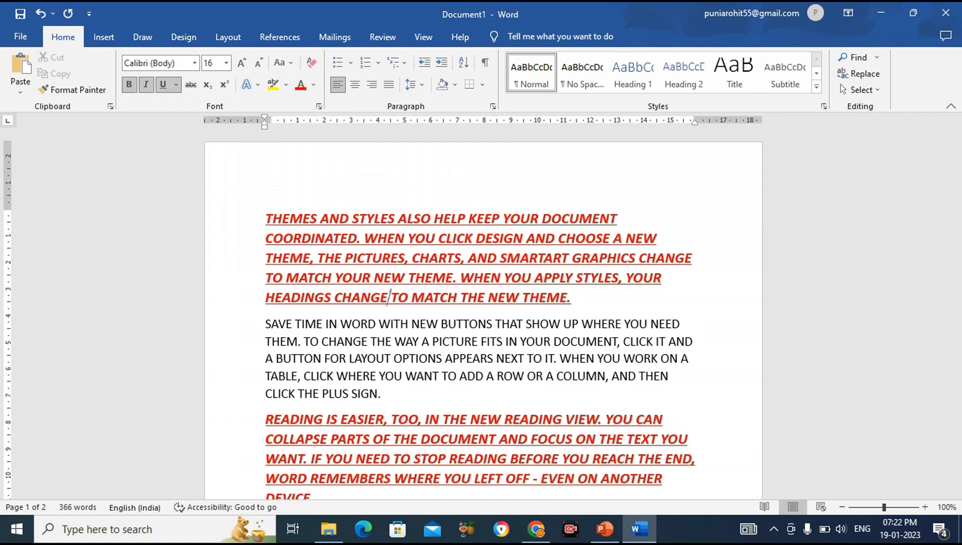
key("ctrl+a")
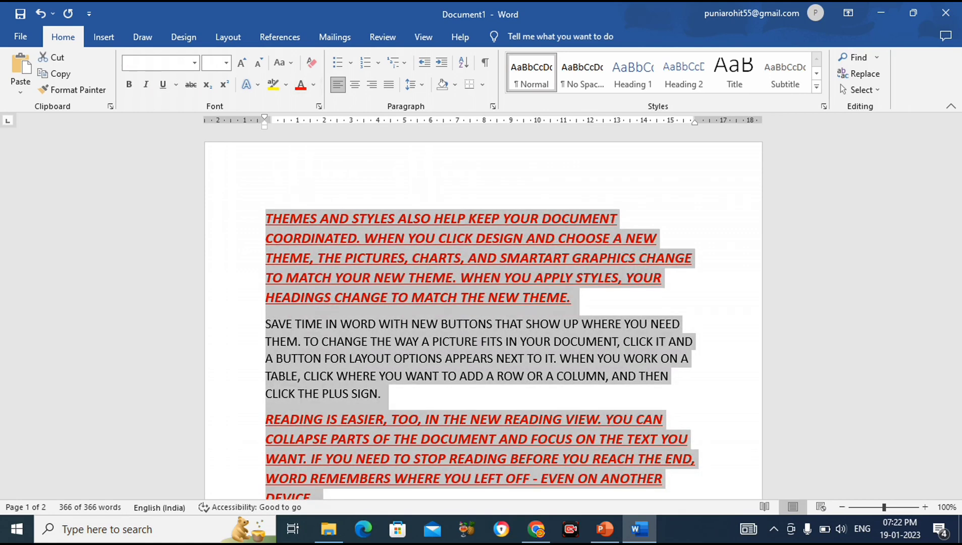
left_click(283, 62)
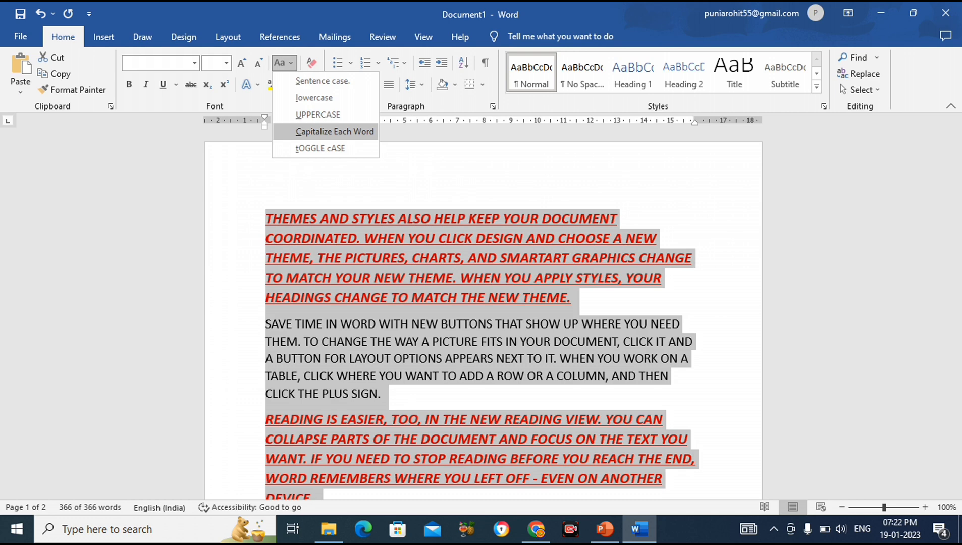
left_click(334, 131)
left_click(348, 258)
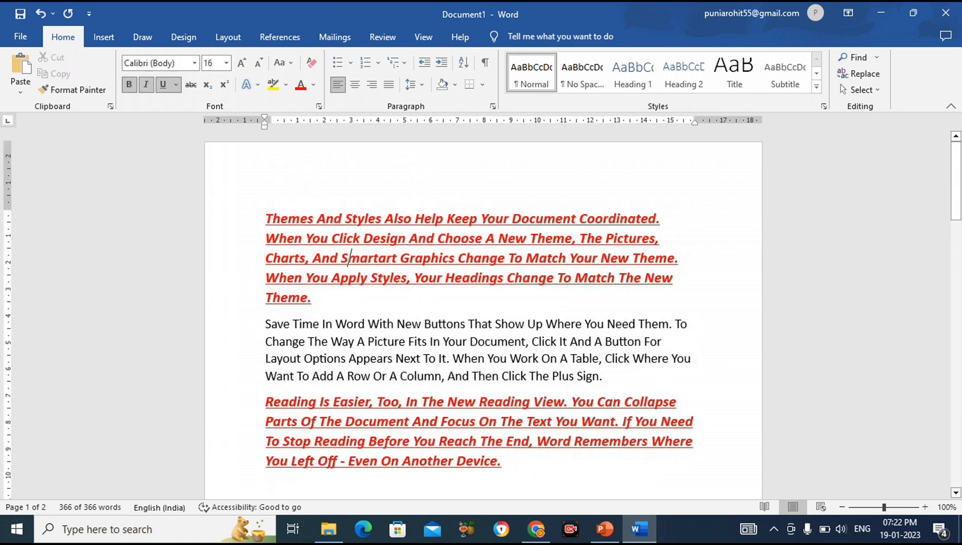
left_click_drag(266, 218, 316, 300)
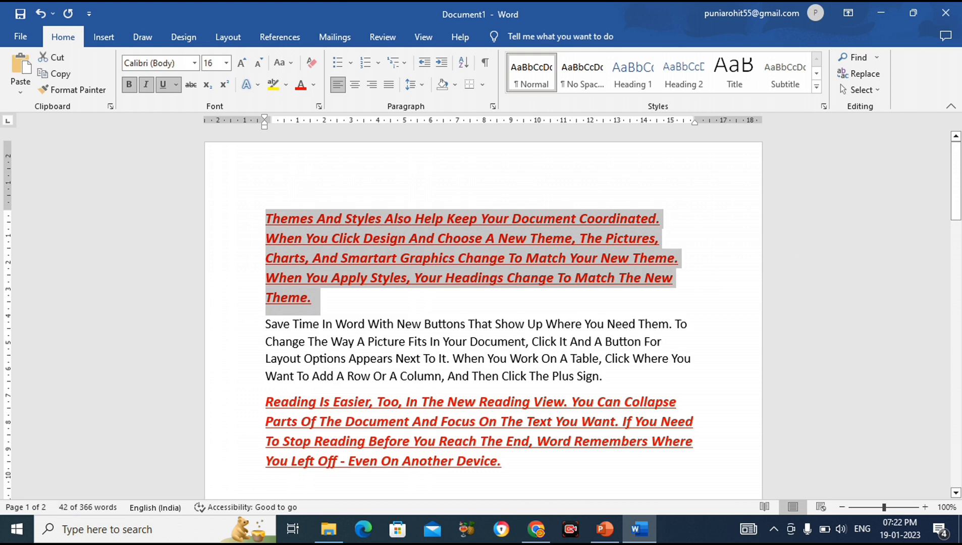
left_click_drag(266, 324, 601, 376)
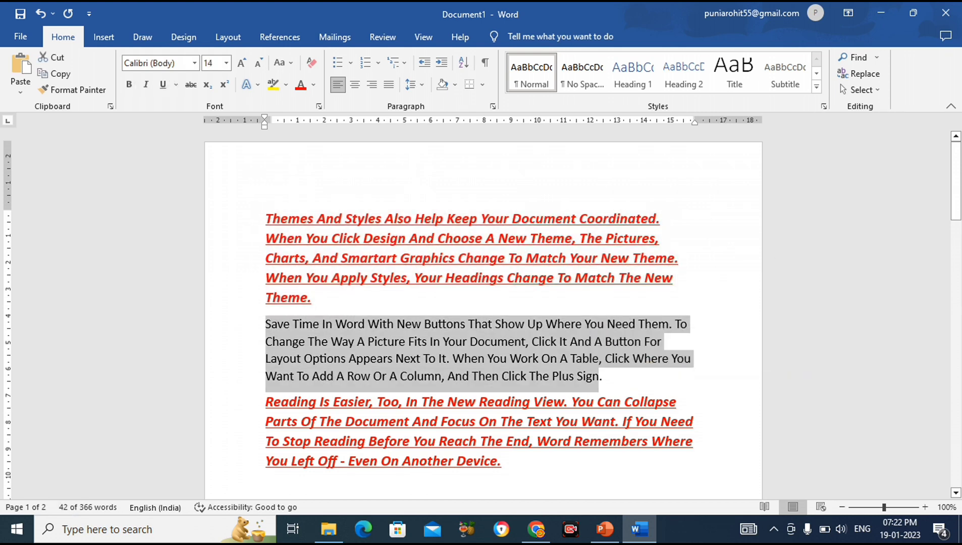
mouse_move(955, 182)
left_mouse_down()
mouse_move(955, 282)
mouse_move(955, 181)
left_mouse_up()
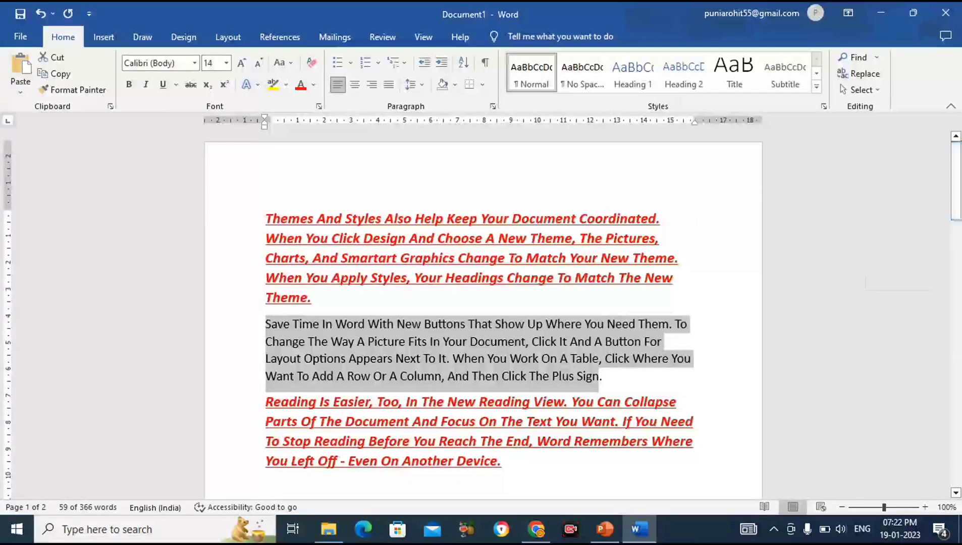
Select the whole document and apply tOGGLE cASE to all its text
left_click(348, 258)
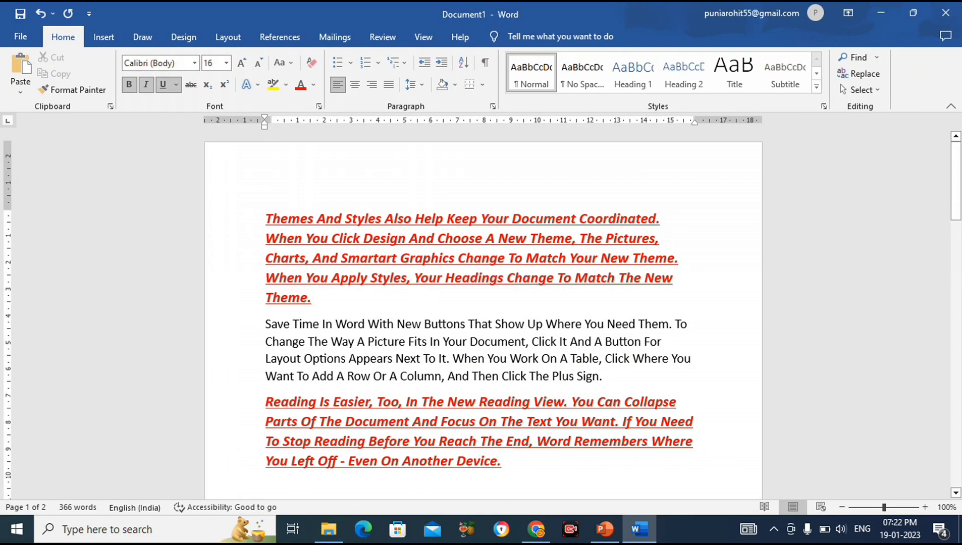
key("ctrl+a")
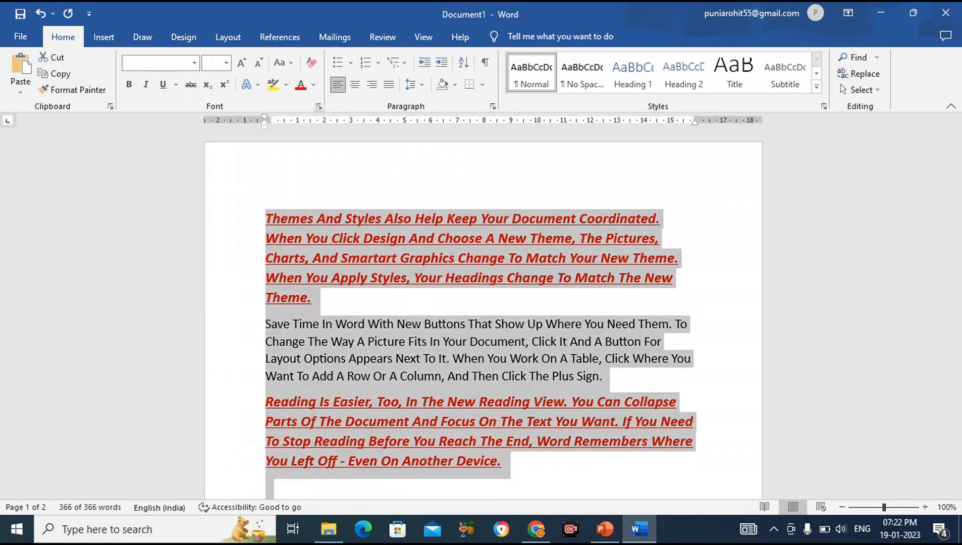
left_click(283, 63)
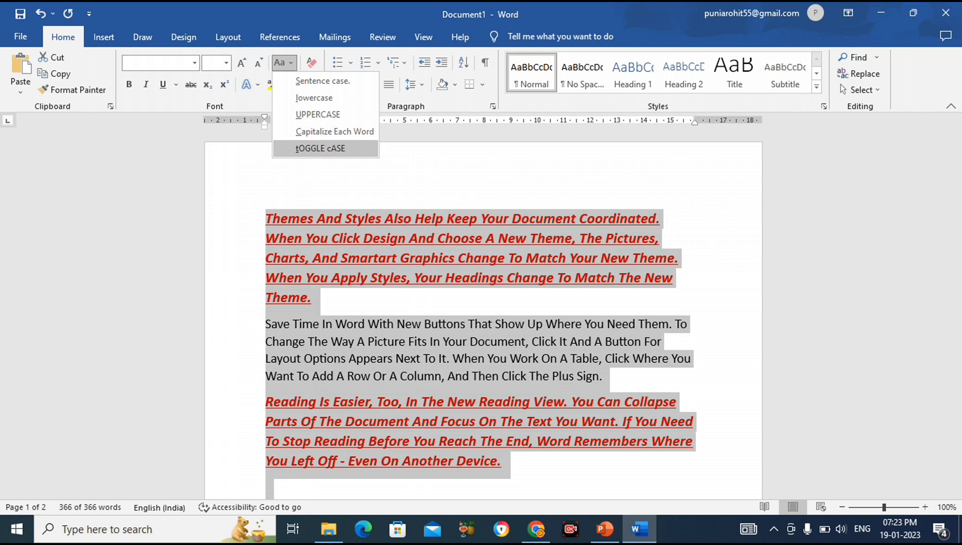
left_click(320, 148)
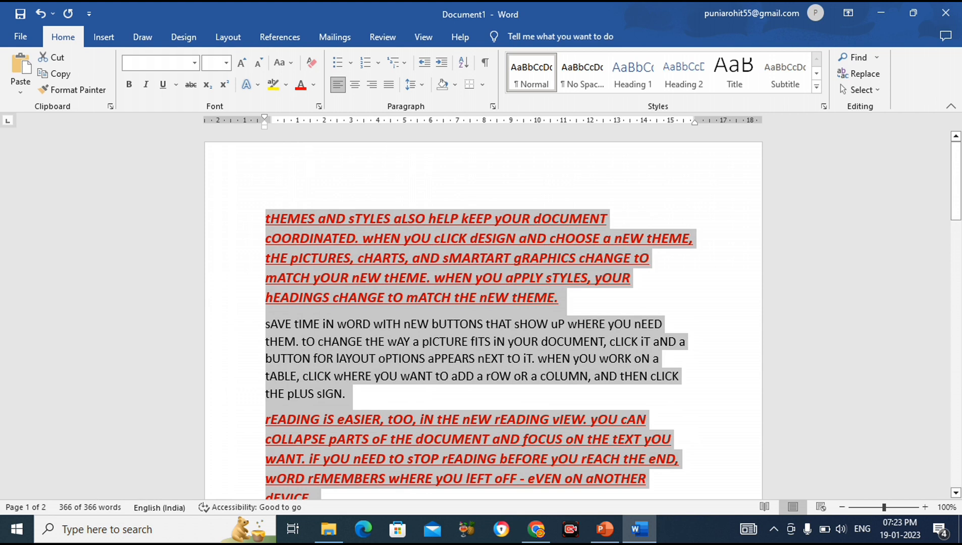
scroll(483, 313, "down", 3)
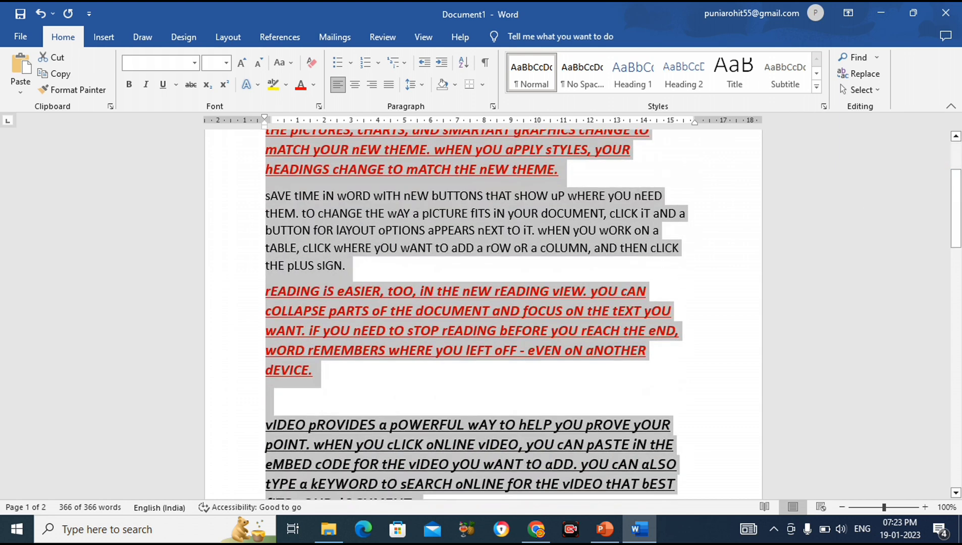
Examine the toggled letter case in the "Save time in Word" paragraph and the other paragraphs of the document
left_click(489, 424)
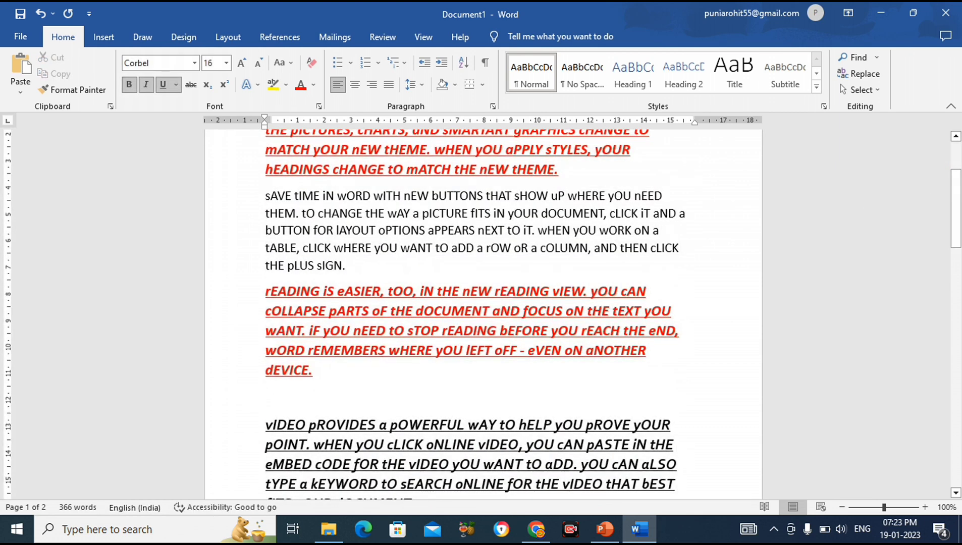
left_click(269, 196)
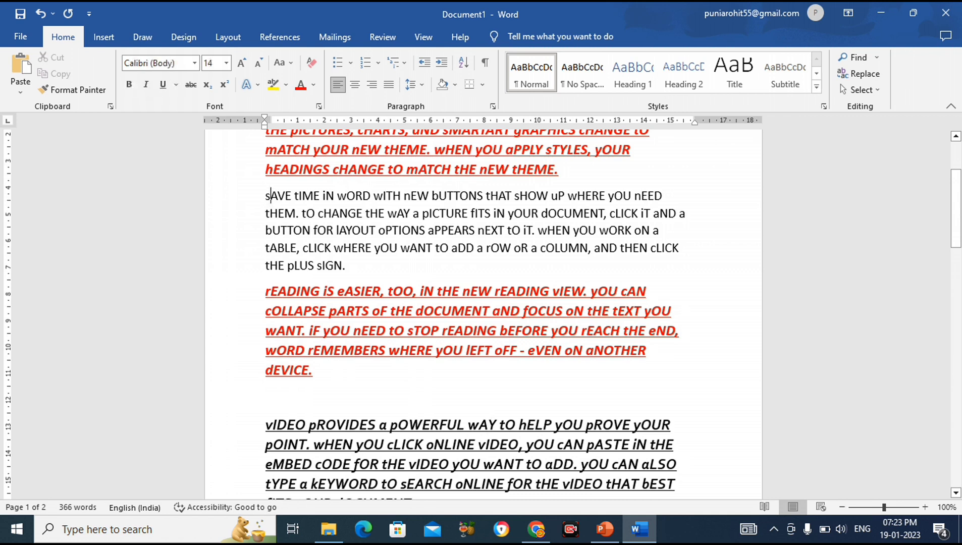
left_click_drag(269, 196, 285, 197)
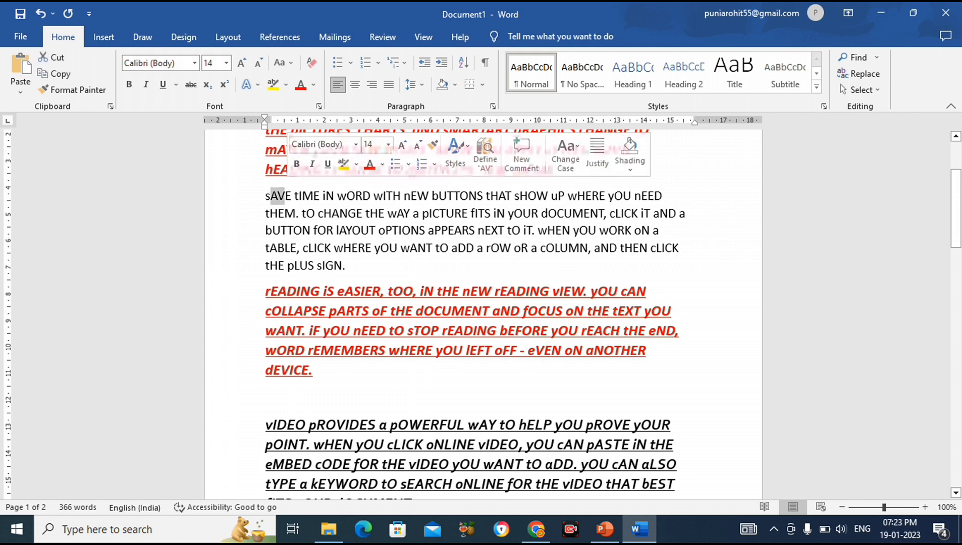
left_click(383, 195)
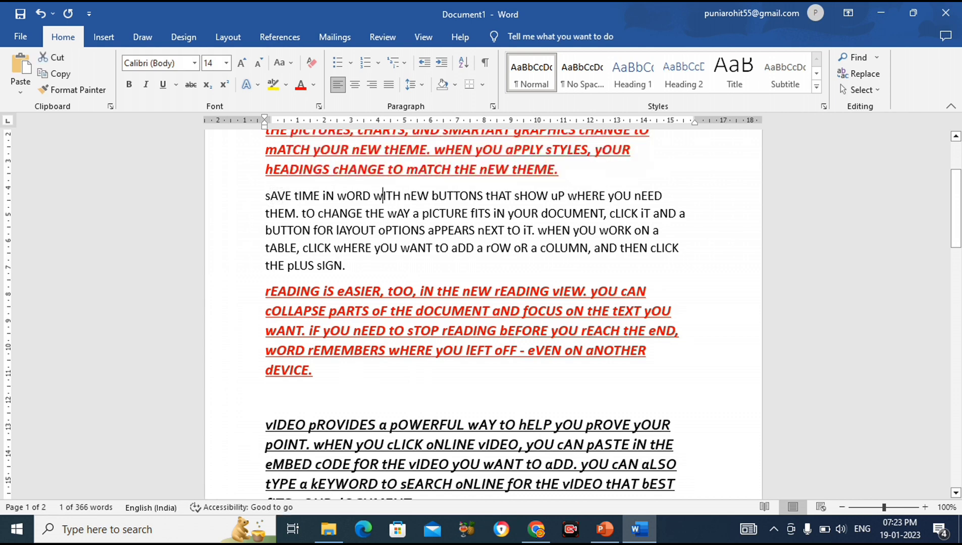
left_click_drag(955, 208, 956, 180)
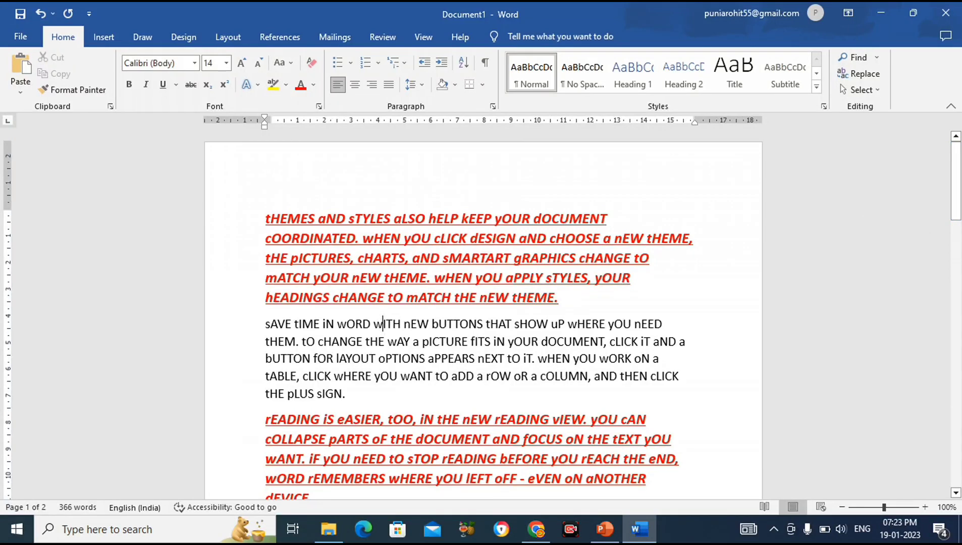
left_click_drag(956, 177, 955, 232)
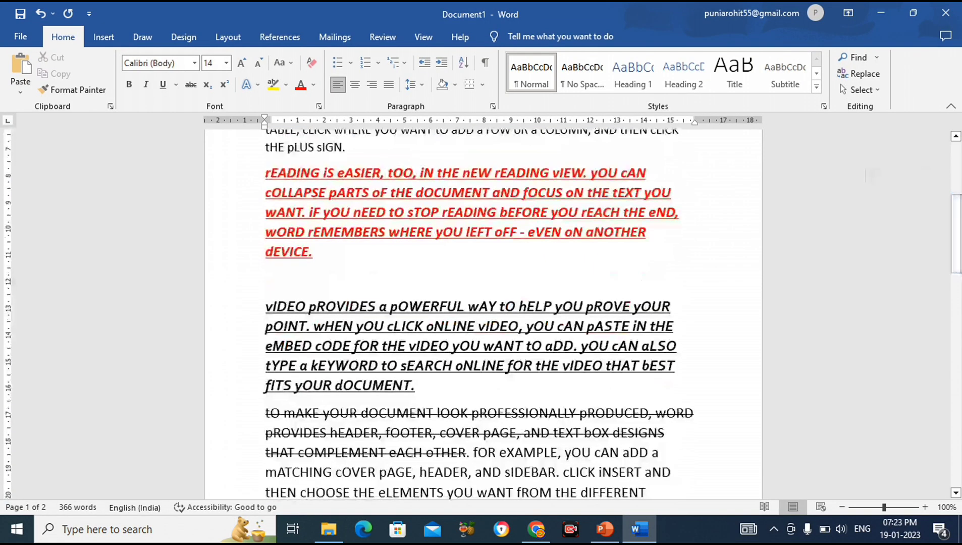
Undo the last tOGGLE cASE change and deselect the document's text
left_click(40, 13)
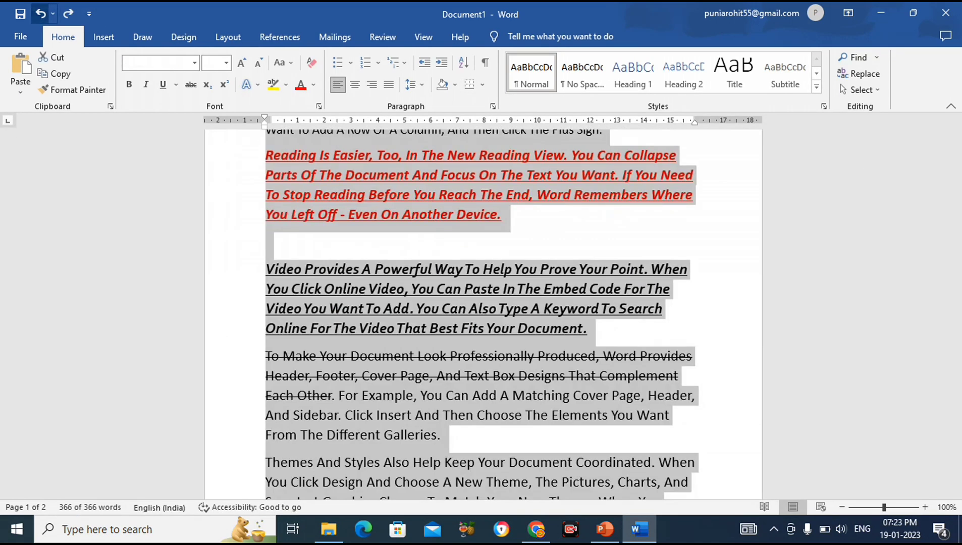
left_click_drag(955, 233, 955, 196)
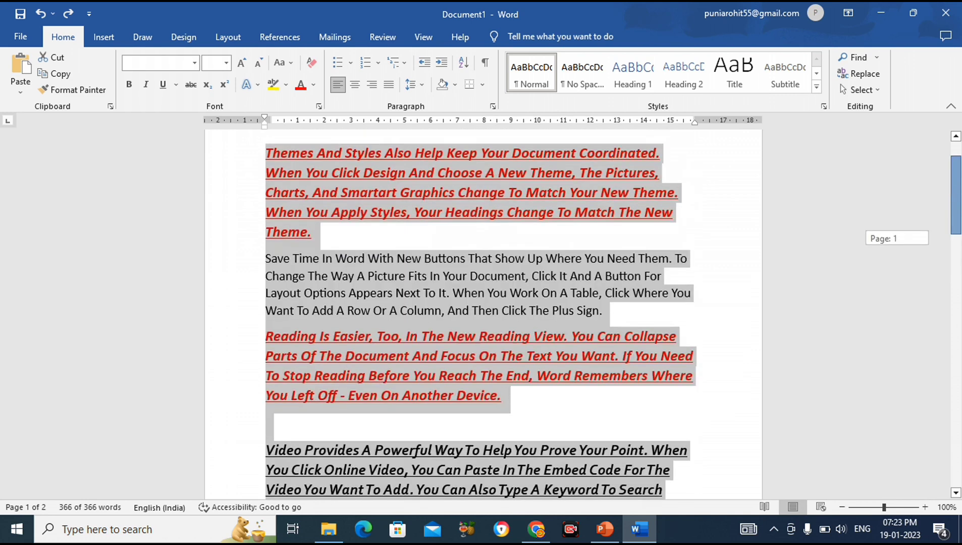
left_click(310, 311)
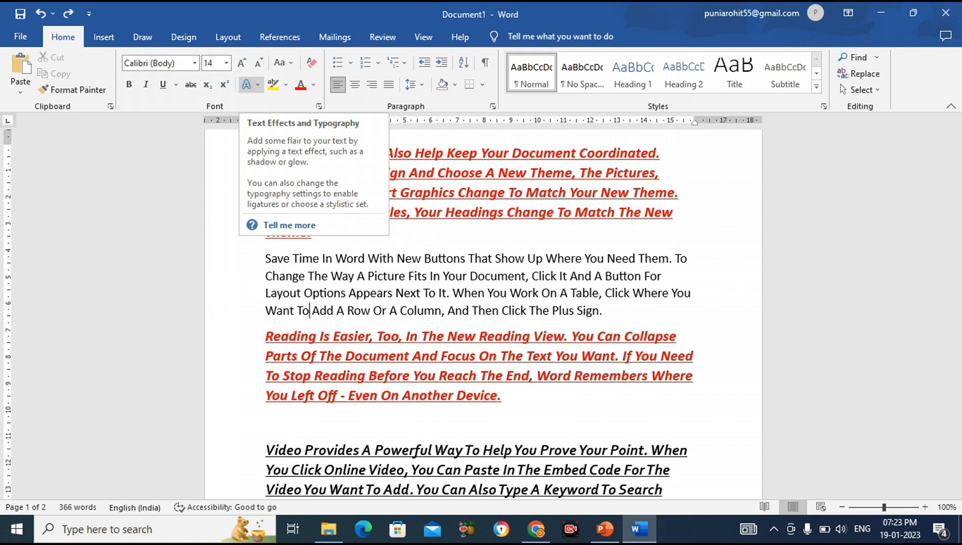
Select the "Save Time In Word" paragraph and view the available text effects and typography options without applying any
left_click(258, 84)
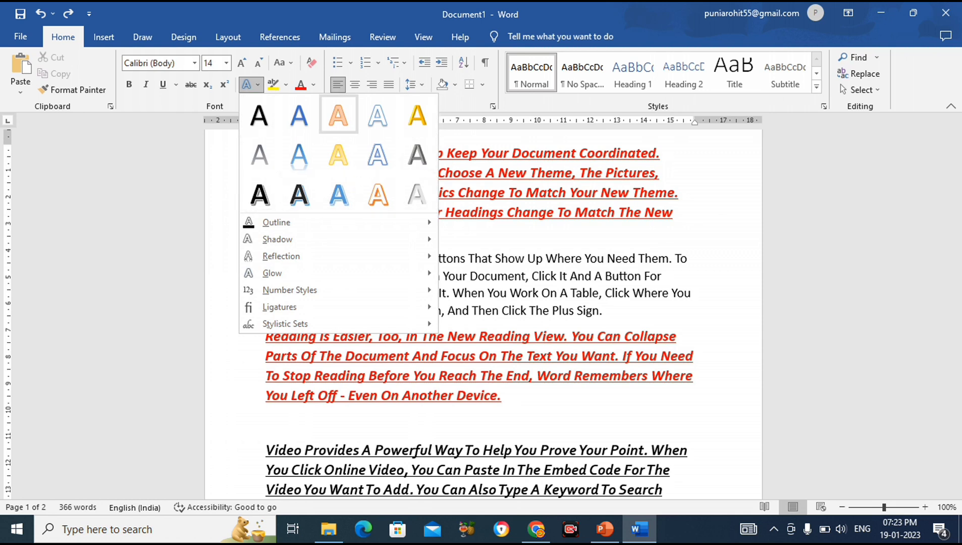
key("Escape")
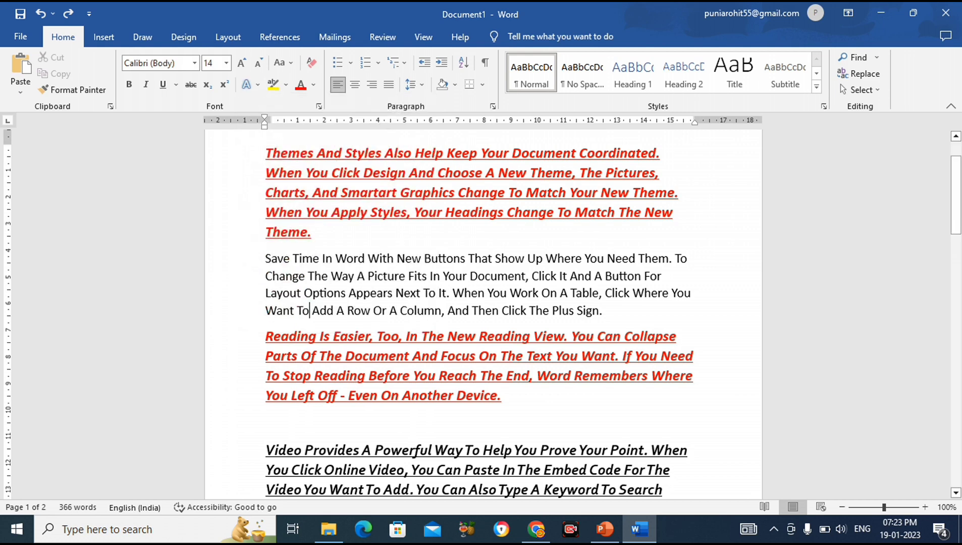
left_click_drag(265, 258, 603, 310)
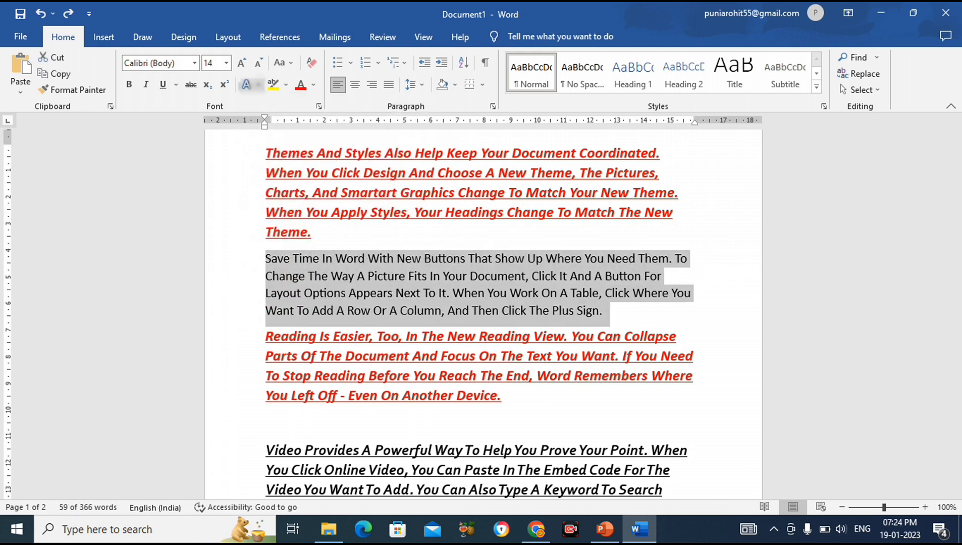
left_click(248, 84)
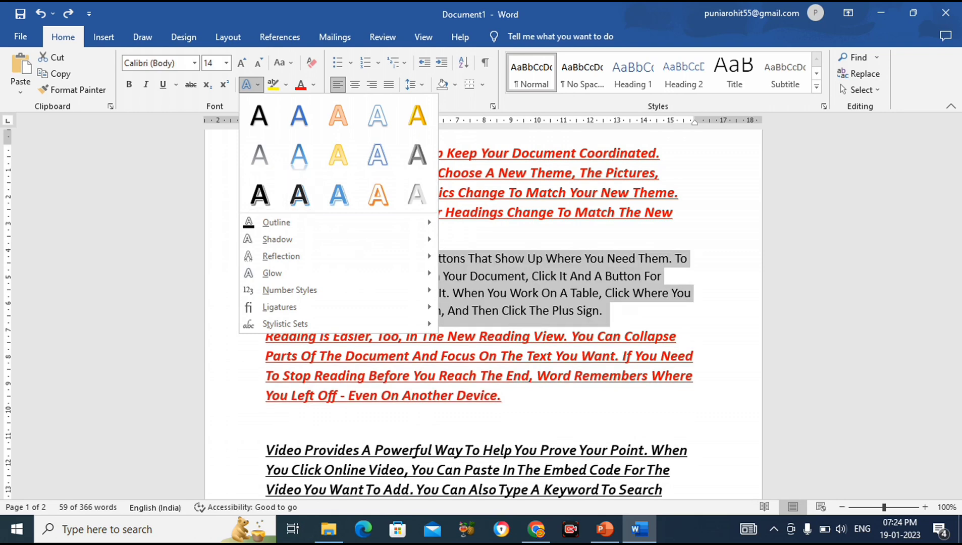
key("Escape")
Highlight in yellow the black "Themes And Styles" paragraph's text from its beginning through "Match Your New Theme"
left_click_drag(955, 196, 955, 218)
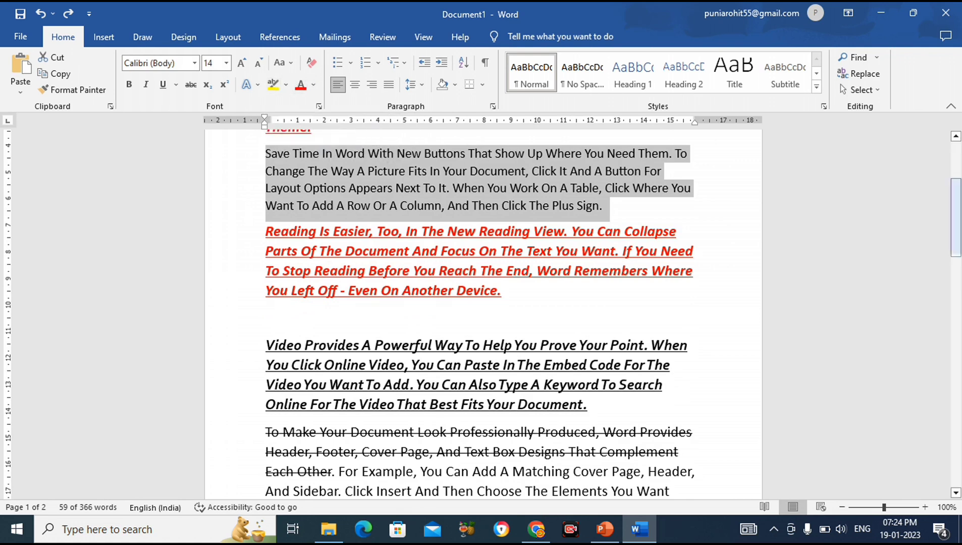
left_click_drag(955, 212, 956, 256)
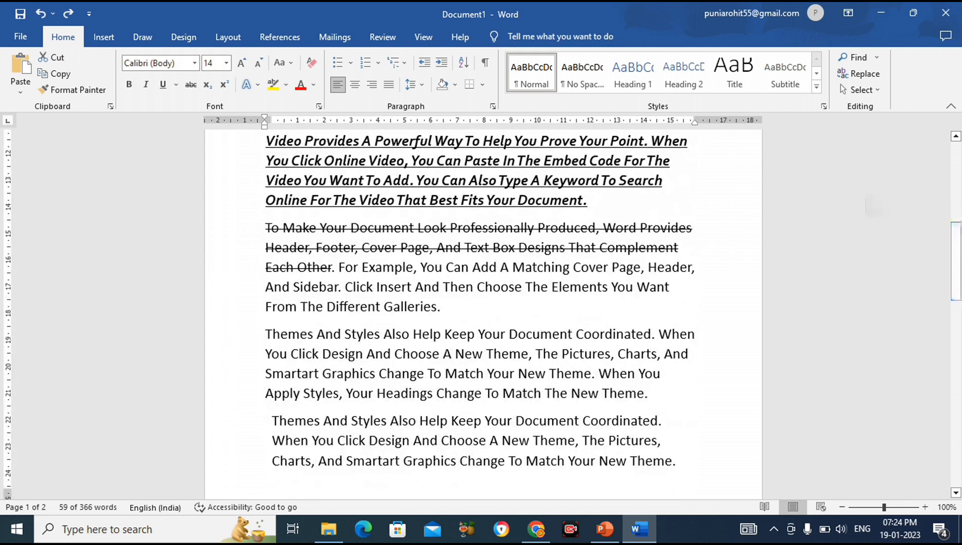
left_click_drag(265, 334, 524, 373)
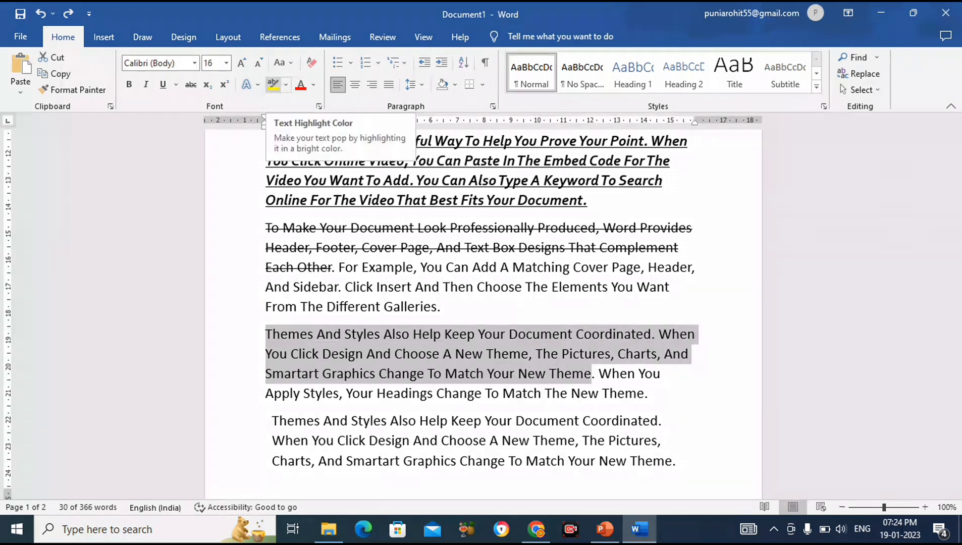
left_click(273, 84)
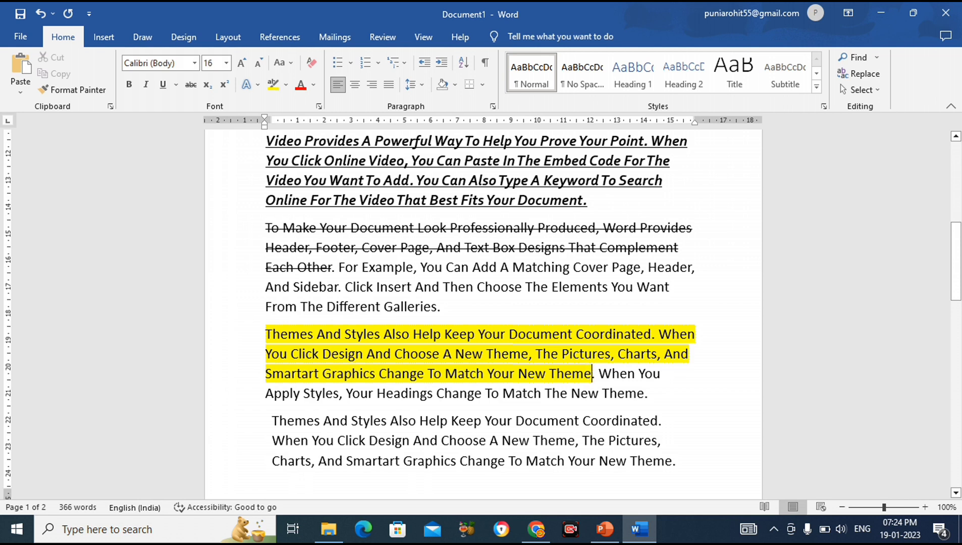
Clear all formatting from the yellow-highlighted "Themes And Styles" sentences and view the font color choices
left_click_drag(266, 335, 598, 374)
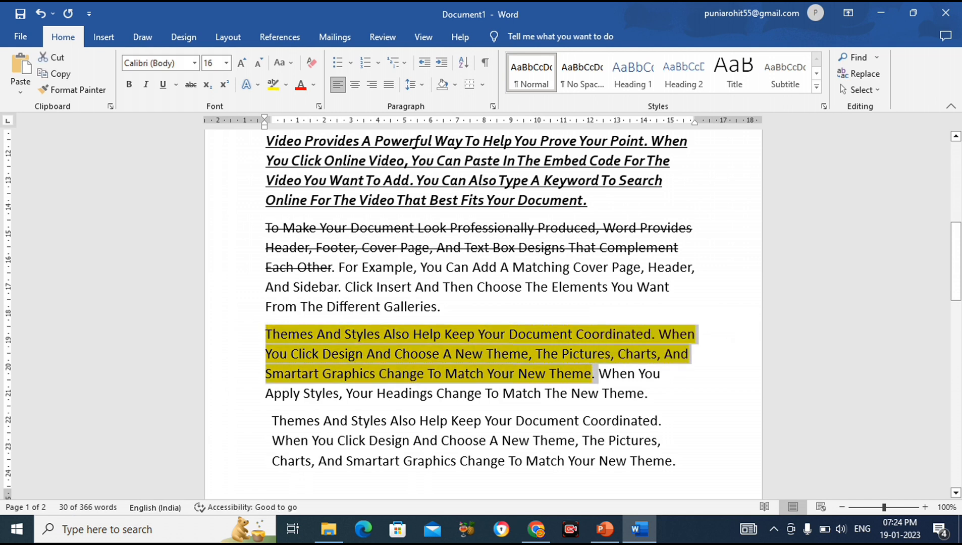
left_click(311, 63)
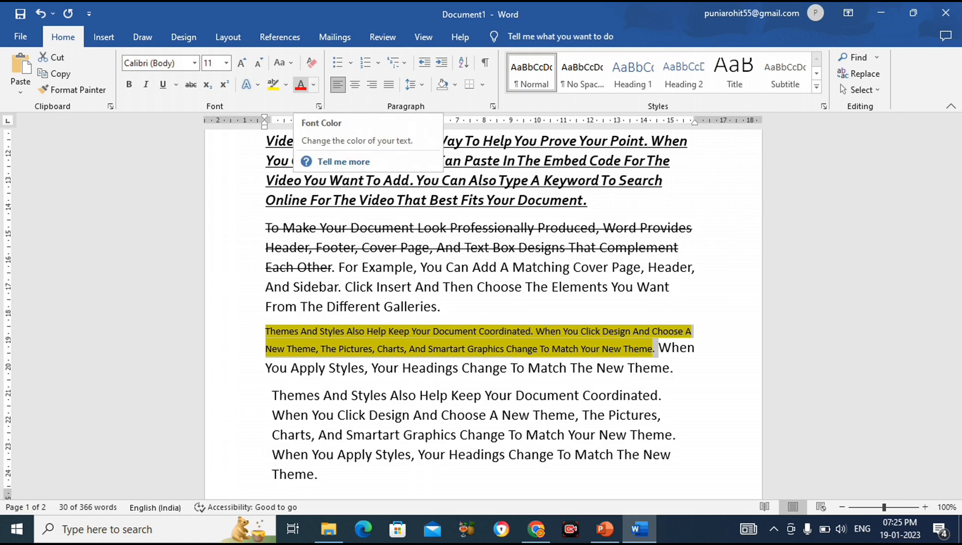
left_click(313, 84)
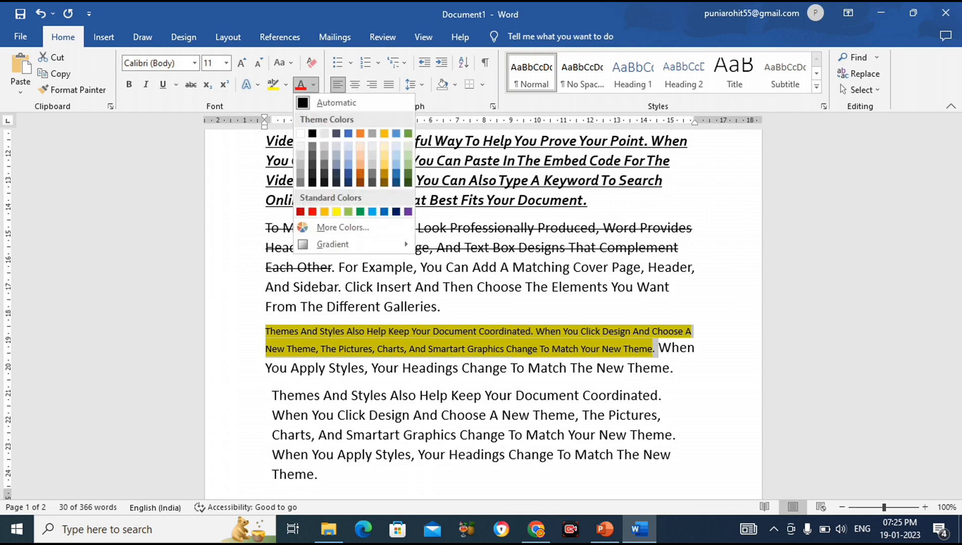
left_click(313, 84)
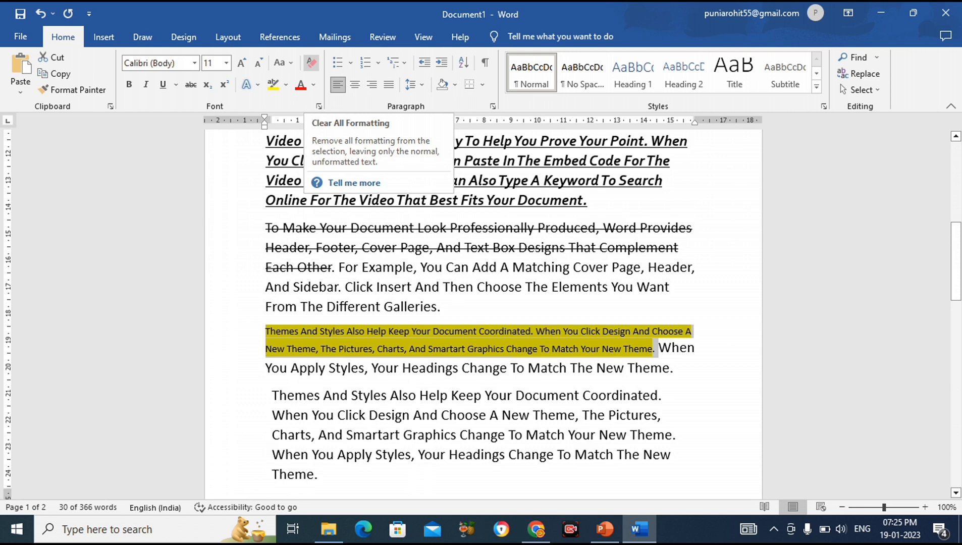
left_click(404, 306)
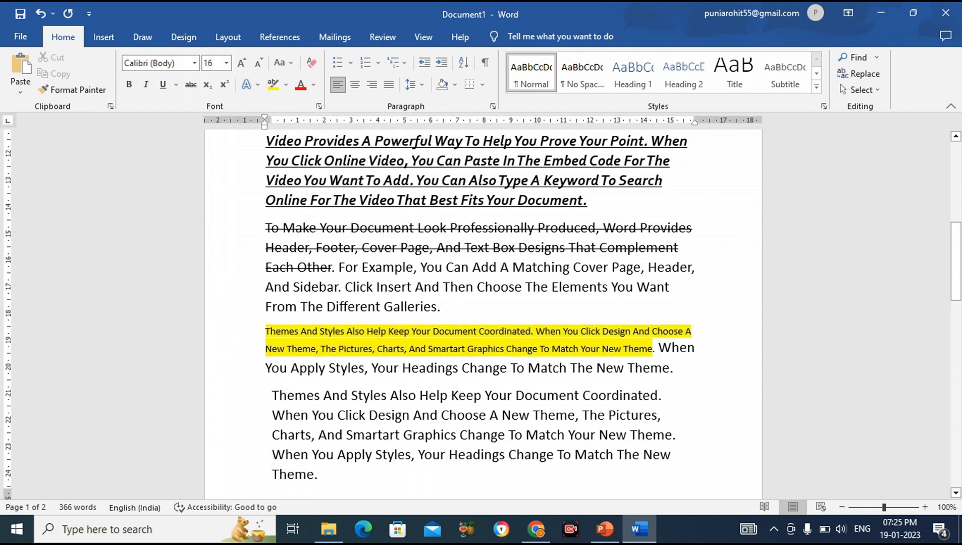
Clear all formatting from the indented "Themes And Styles" paragraph below the highlighted one and reselect that paragraph
left_click_drag(955, 261, 956, 277)
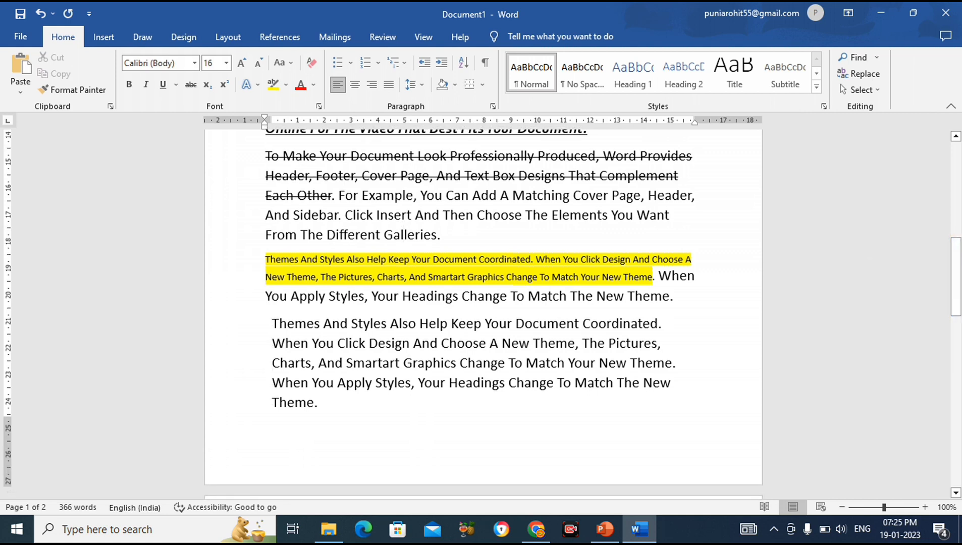
left_click_drag(272, 323, 323, 403)
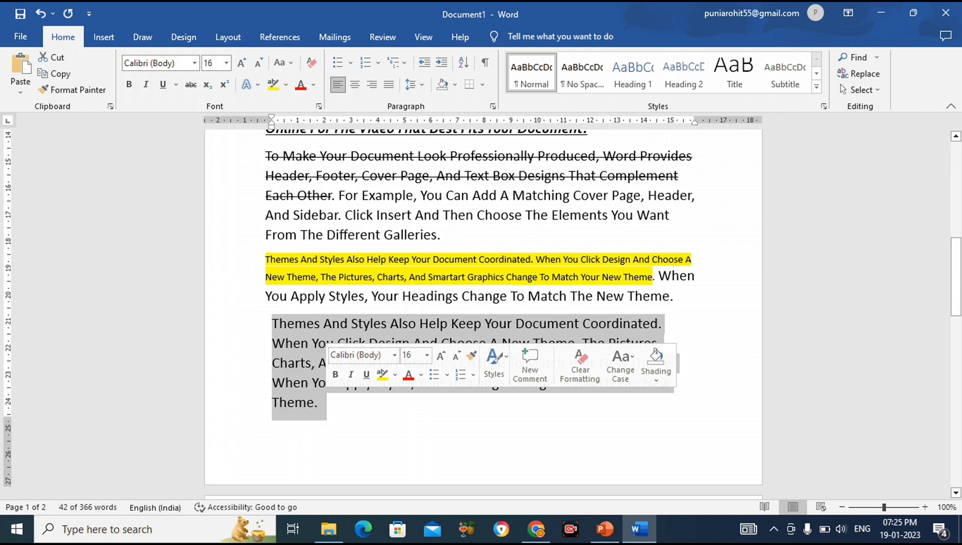
left_click(323, 403)
left_click_drag(272, 324, 325, 406)
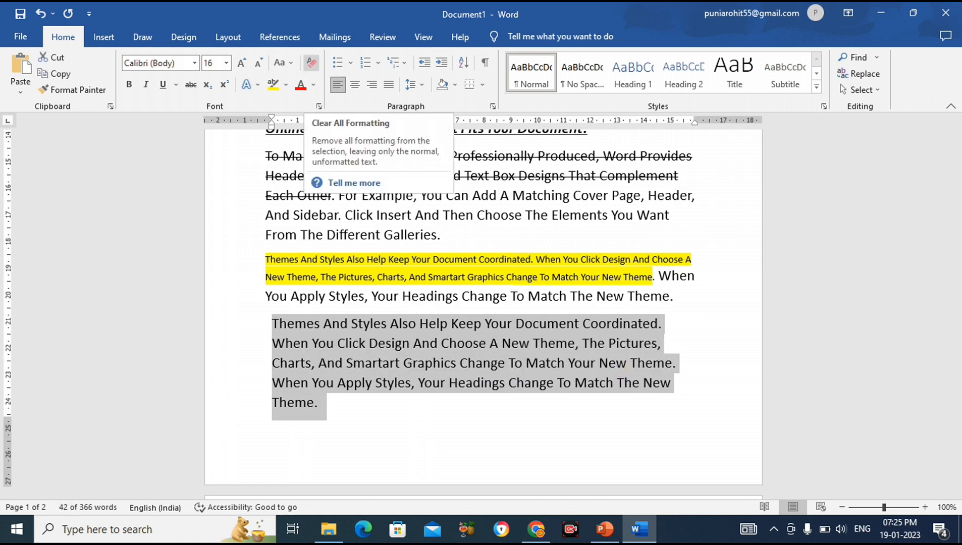
left_click(312, 63)
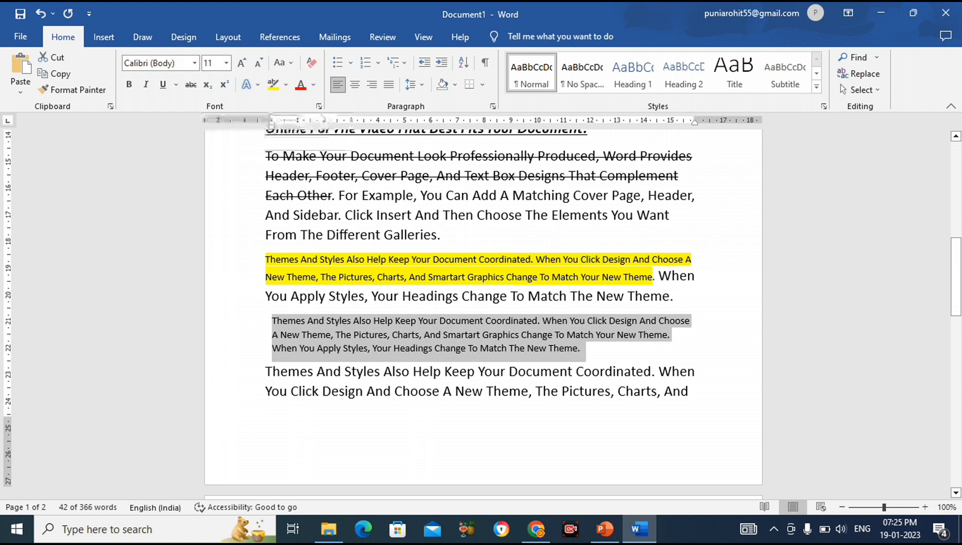
left_click(334, 335)
left_click_drag(273, 321, 585, 350)
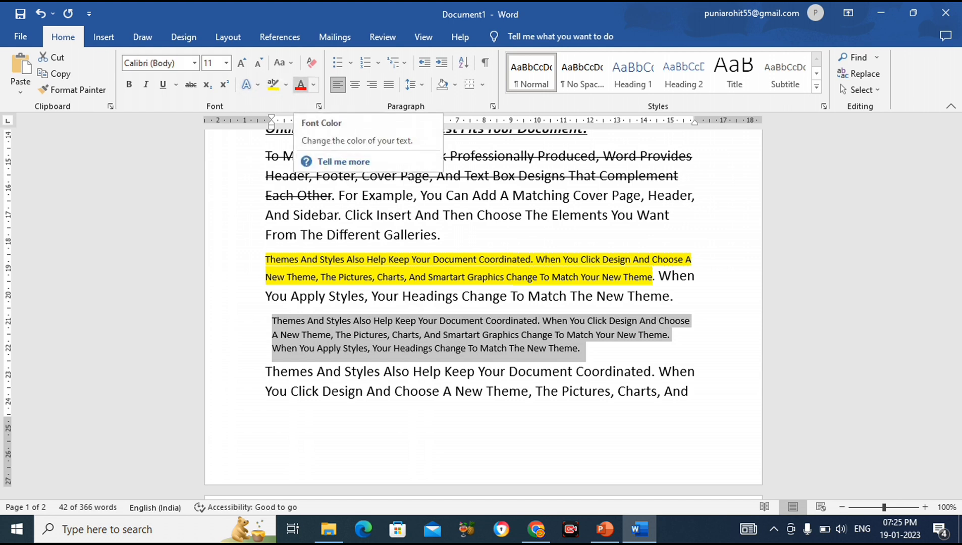
Switch to the "DELHI POLICE - Copy" presentation in PowerPoint, start its slide show from the beginning and advance to the second slide
mouse_move(604, 528)
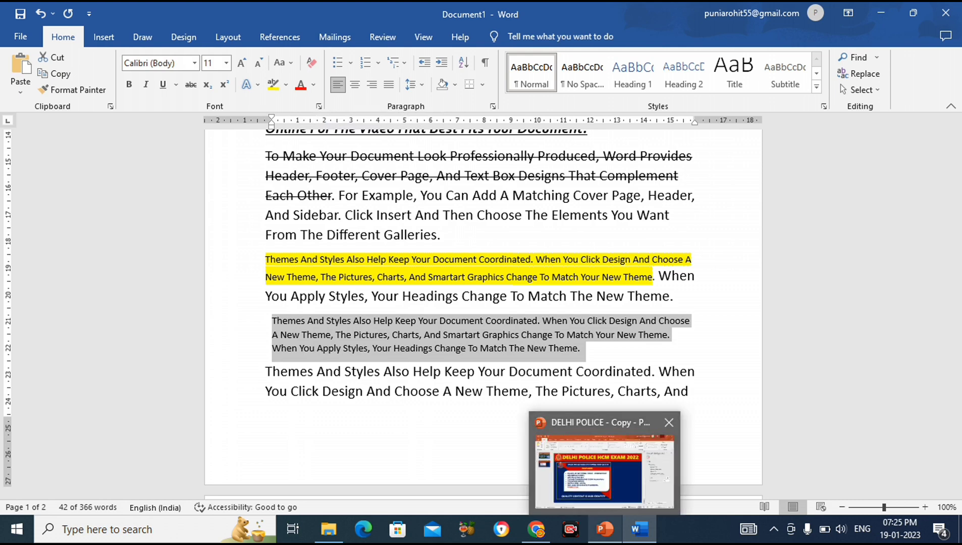
left_click(604, 469)
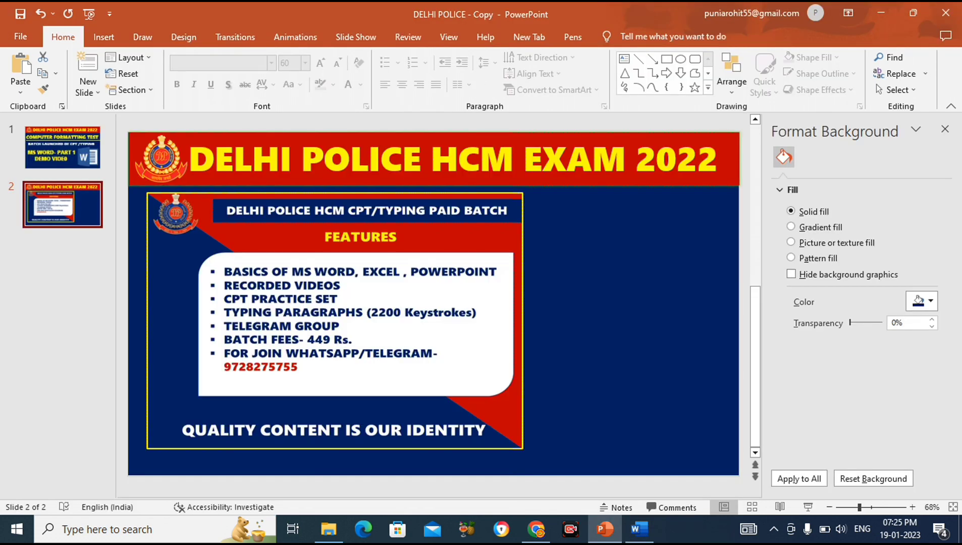
left_click(89, 14)
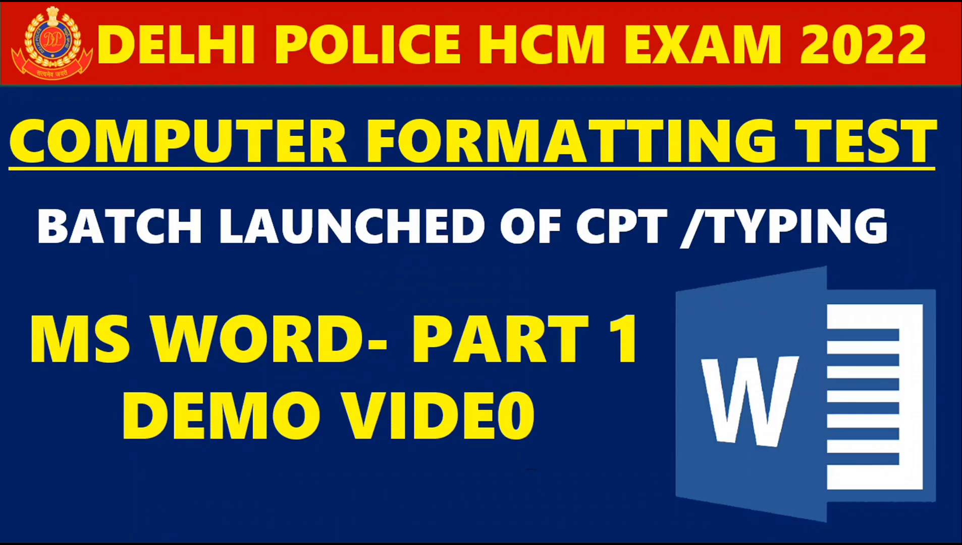
key("Right")
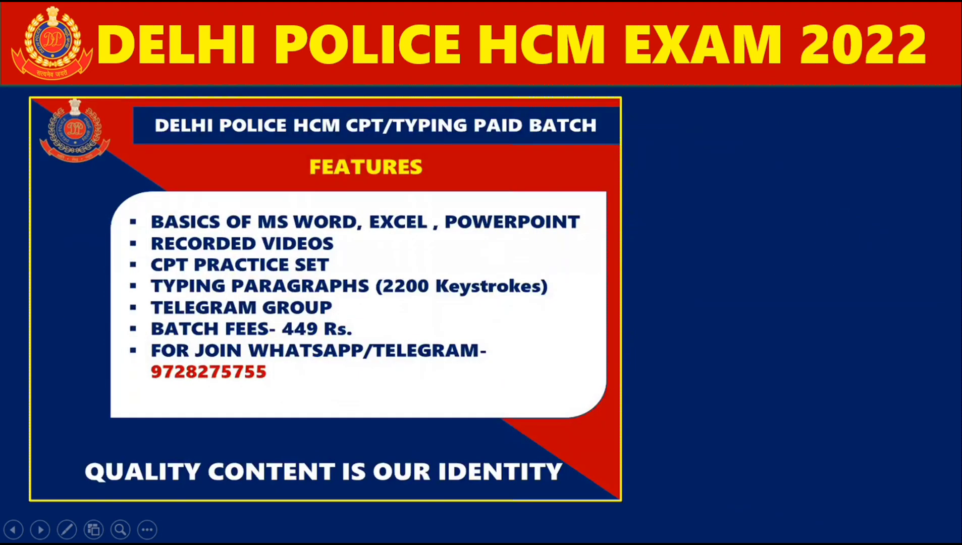